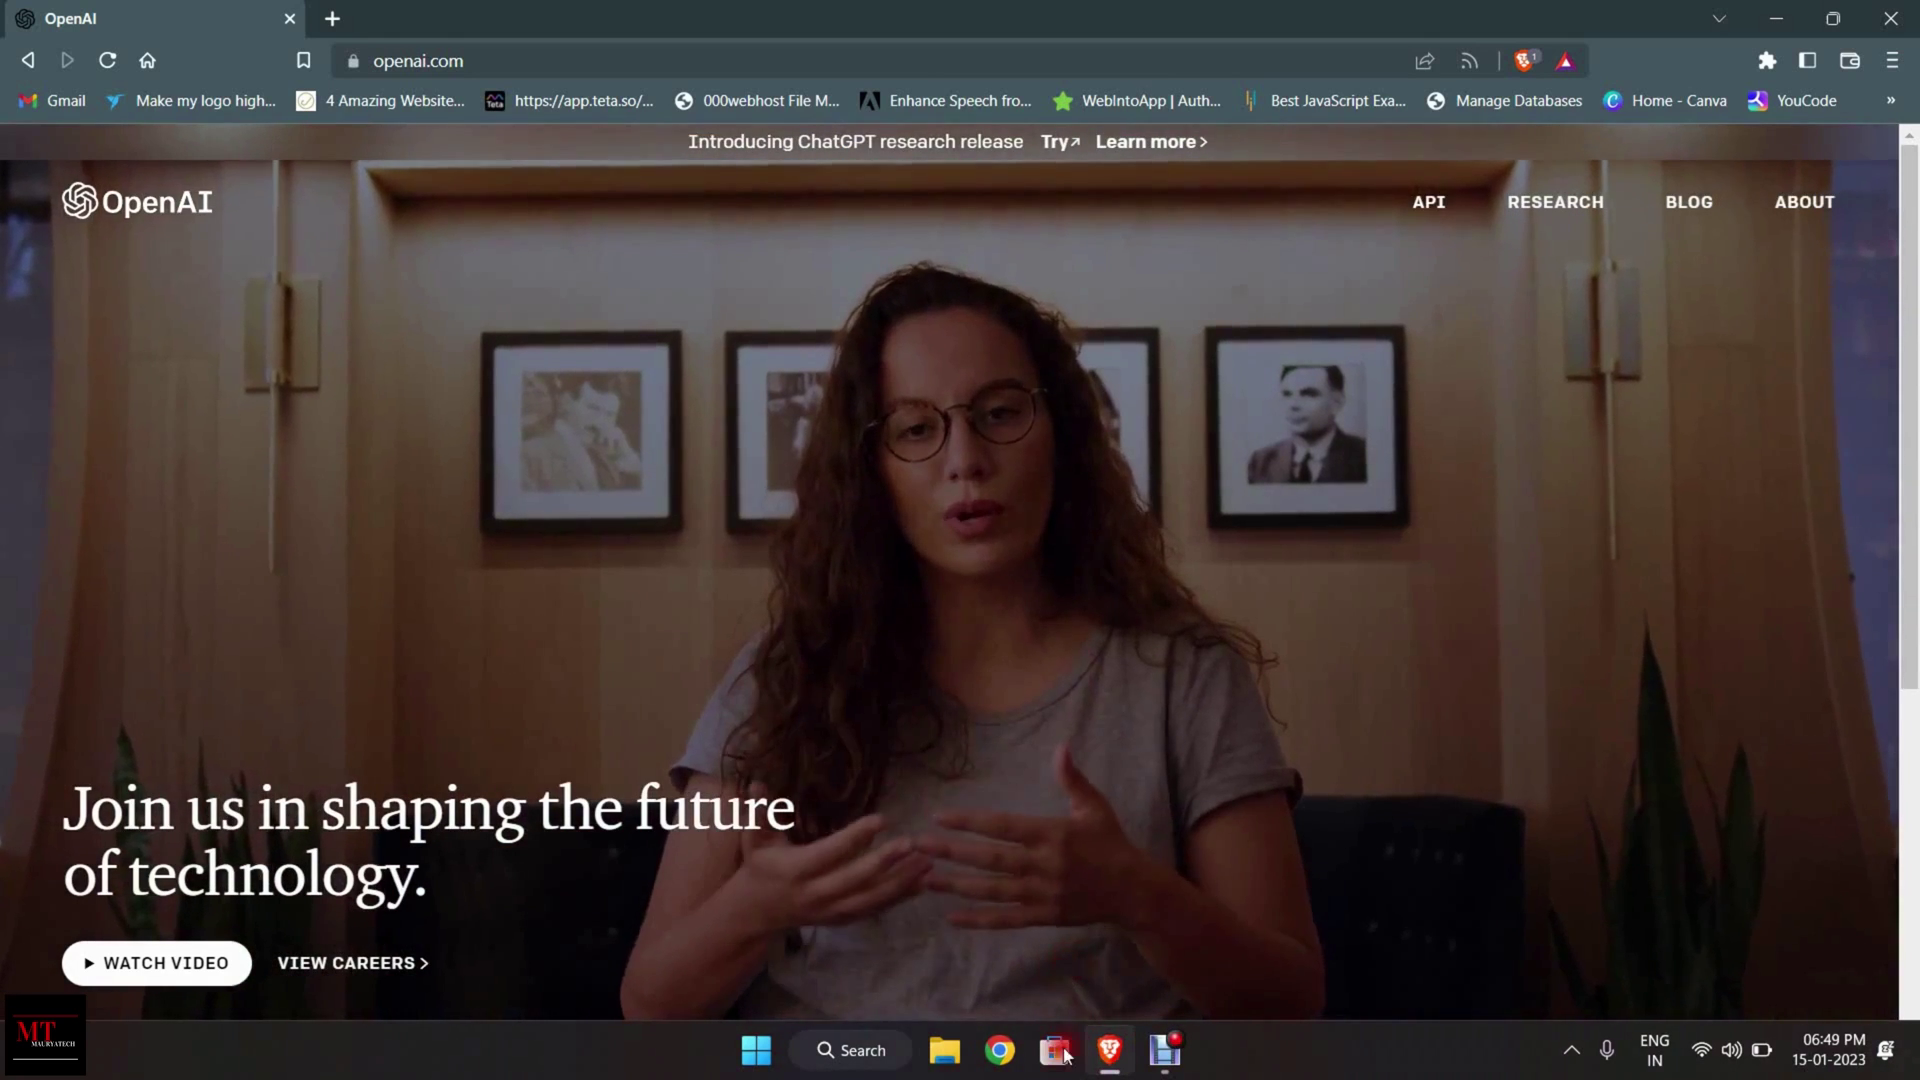
- Scroll down the openai.com page toward the footer's featured ChatGPT link
scroll(836, 390, down, 6)
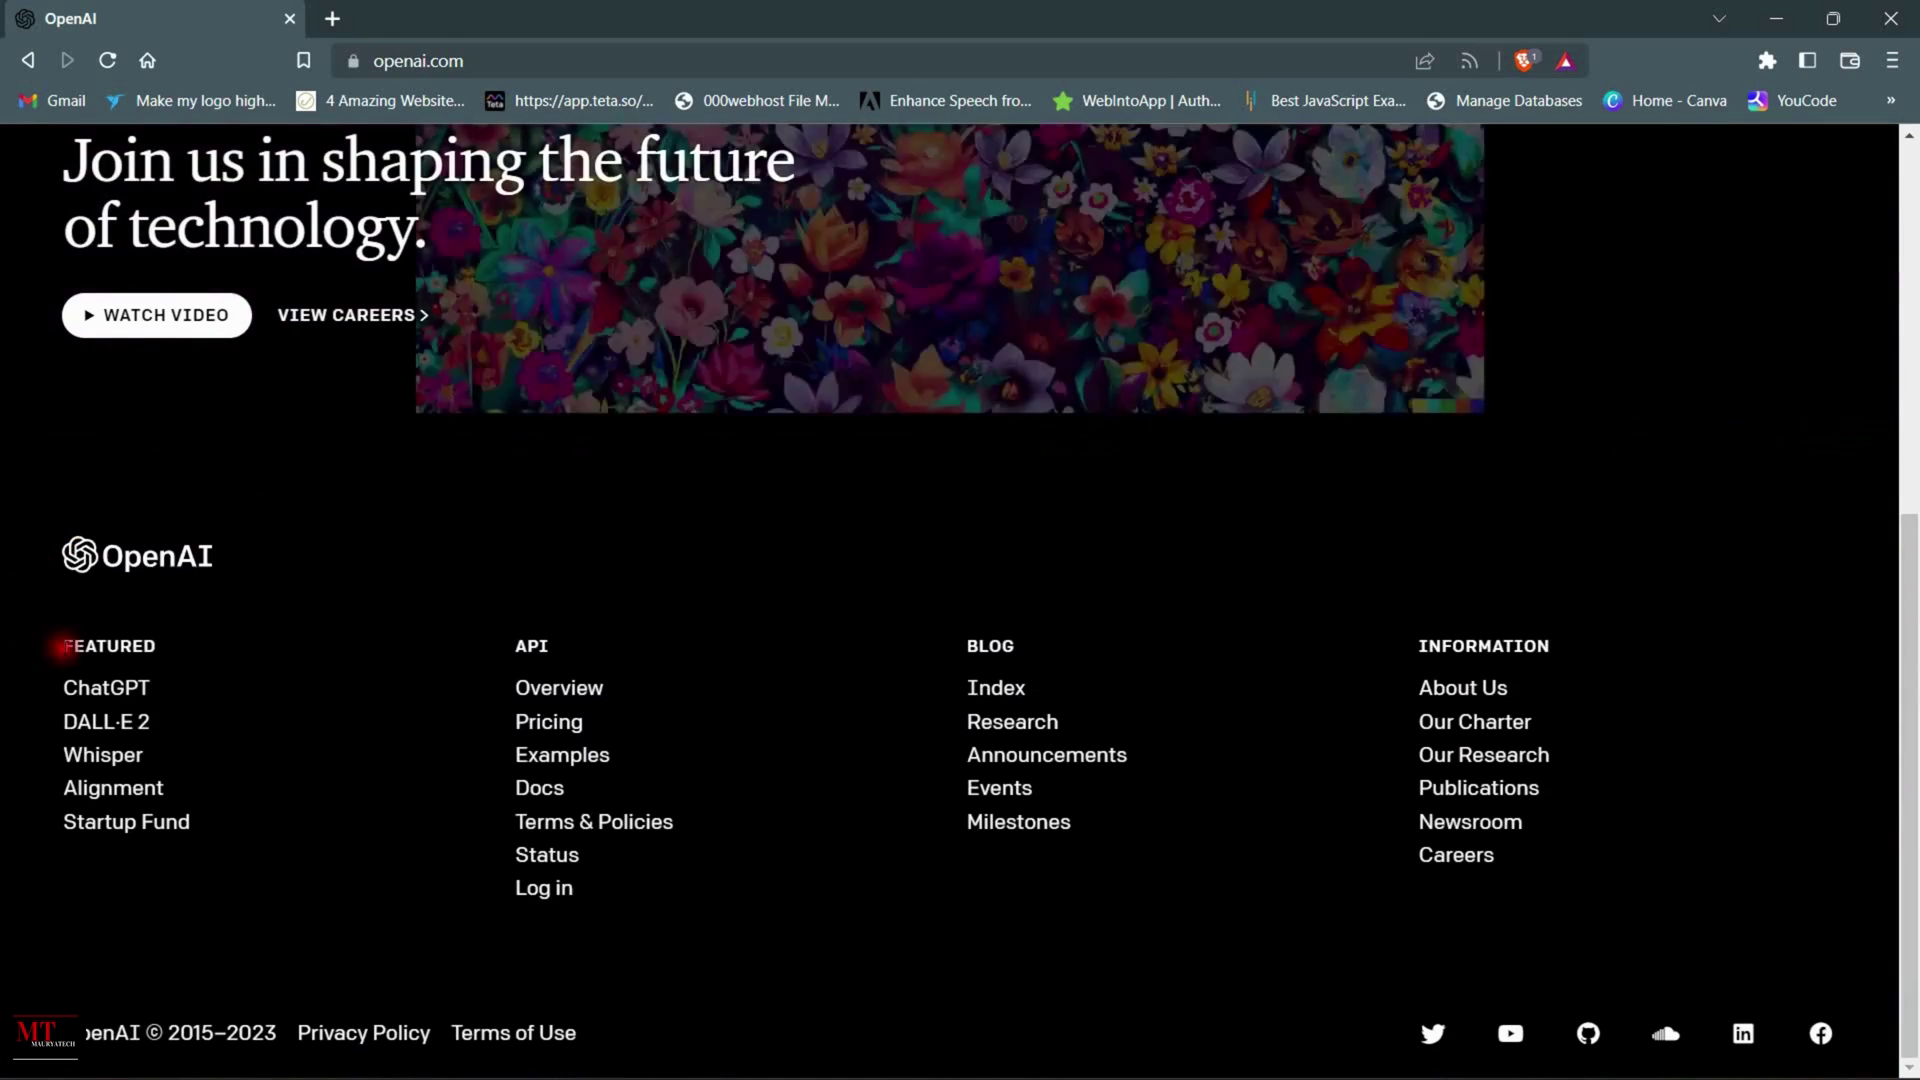
- Open the ChatGPT blog post in its original layout, launch ChatGPT, and close the blog tab
click(144, 692)
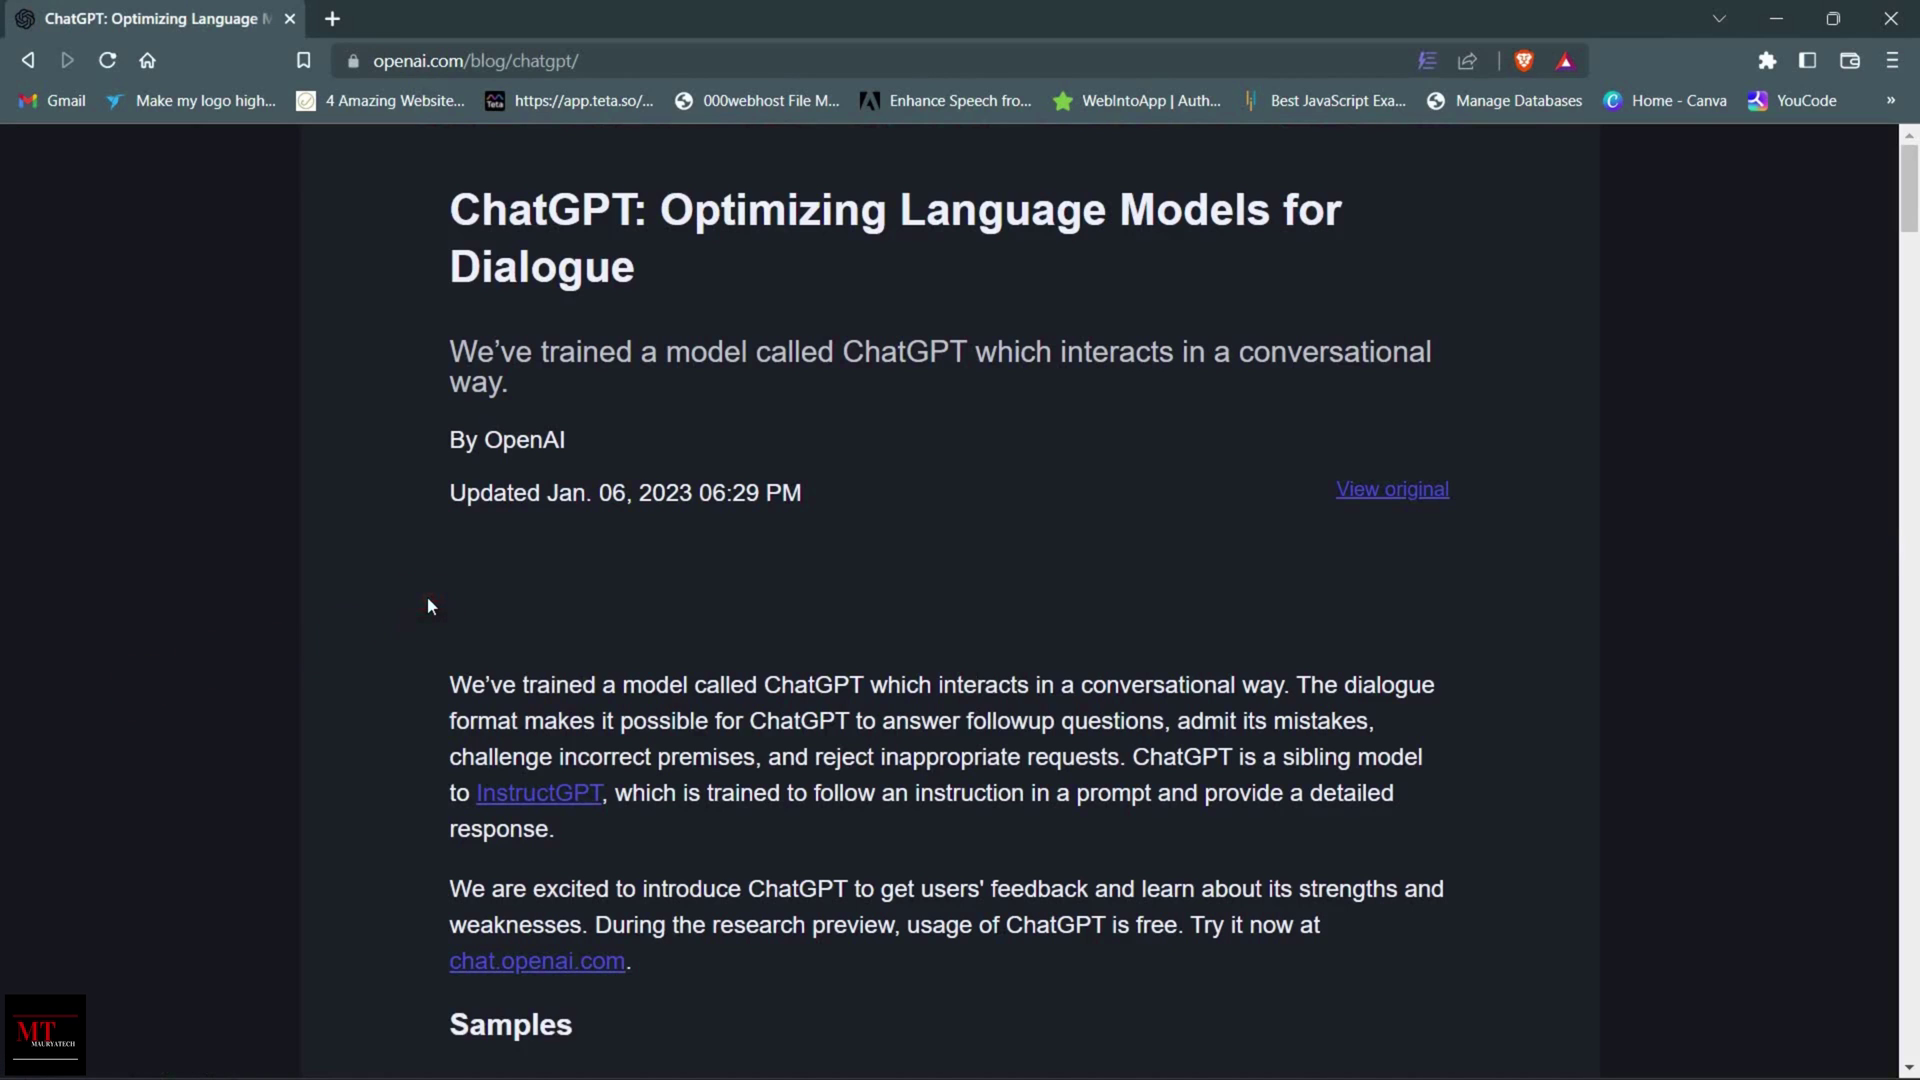
click(1394, 492)
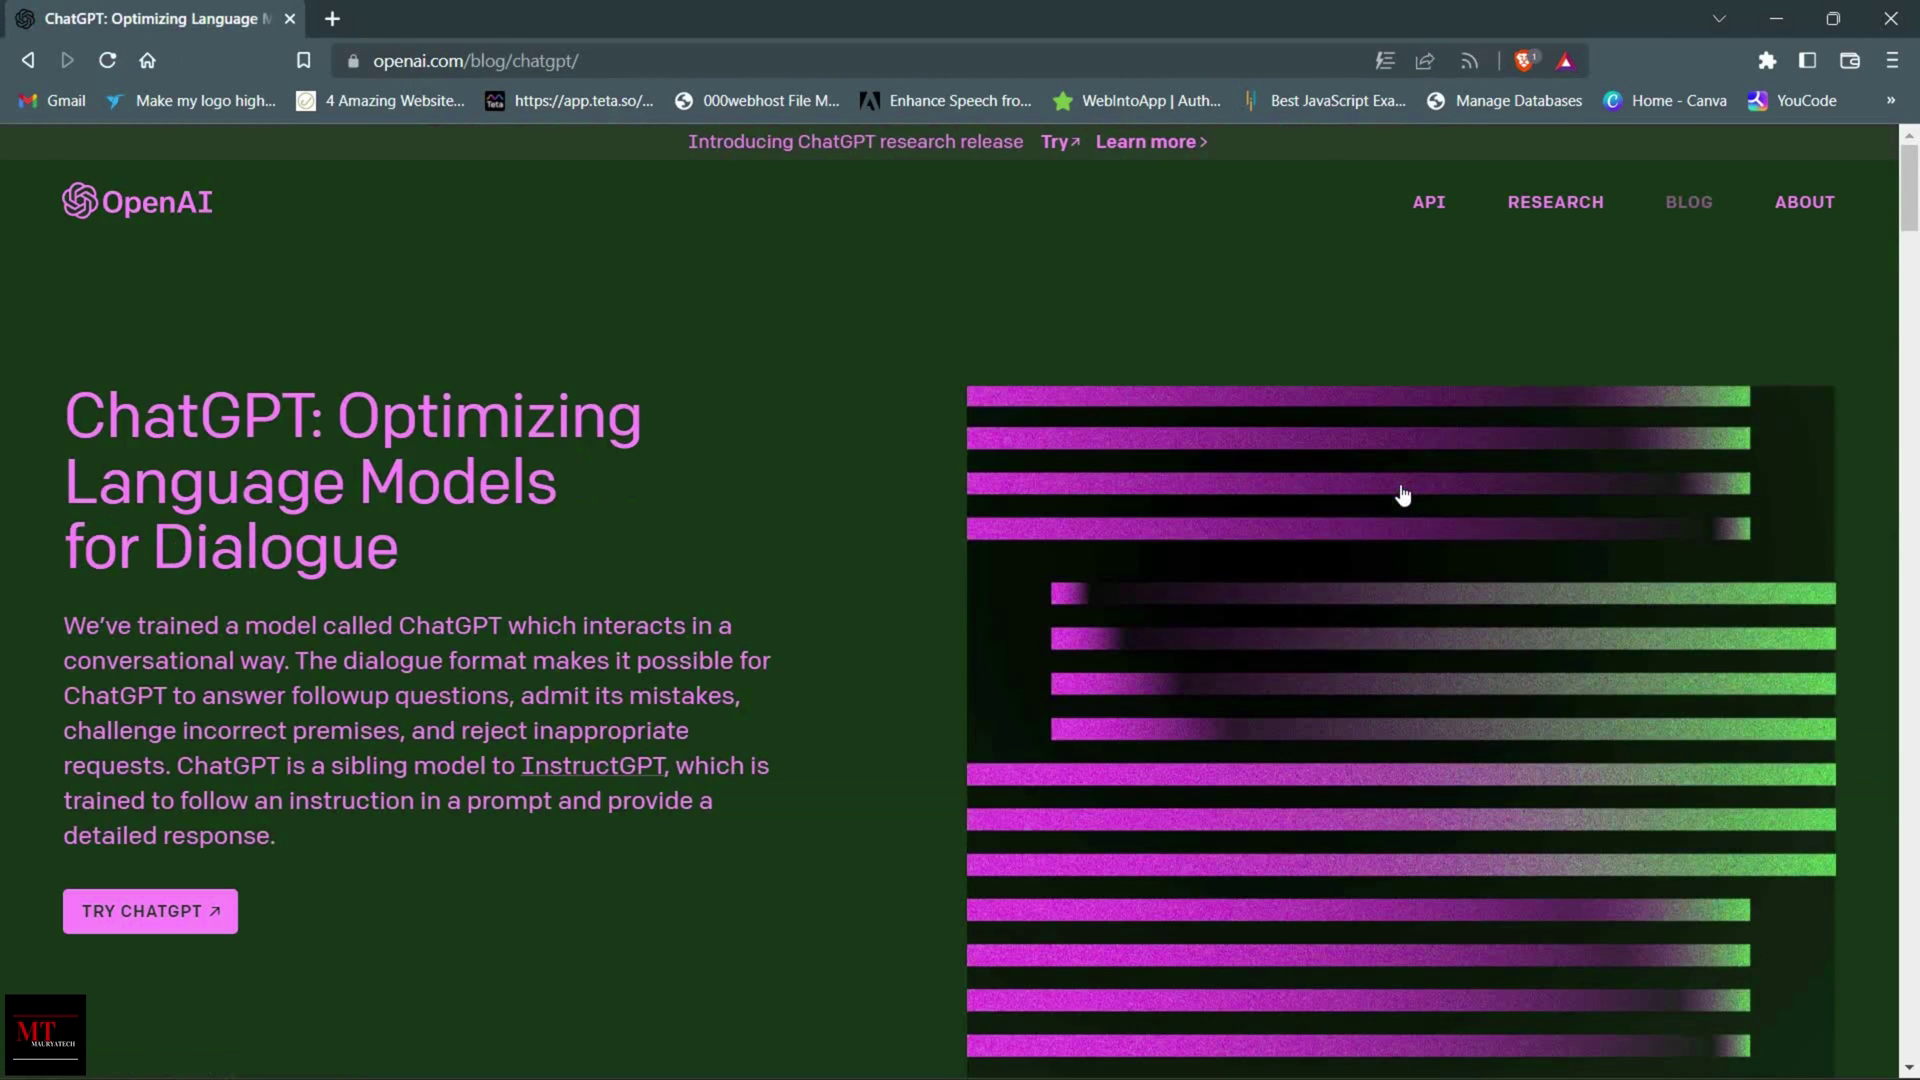
scroll(542, 608, down, 4)
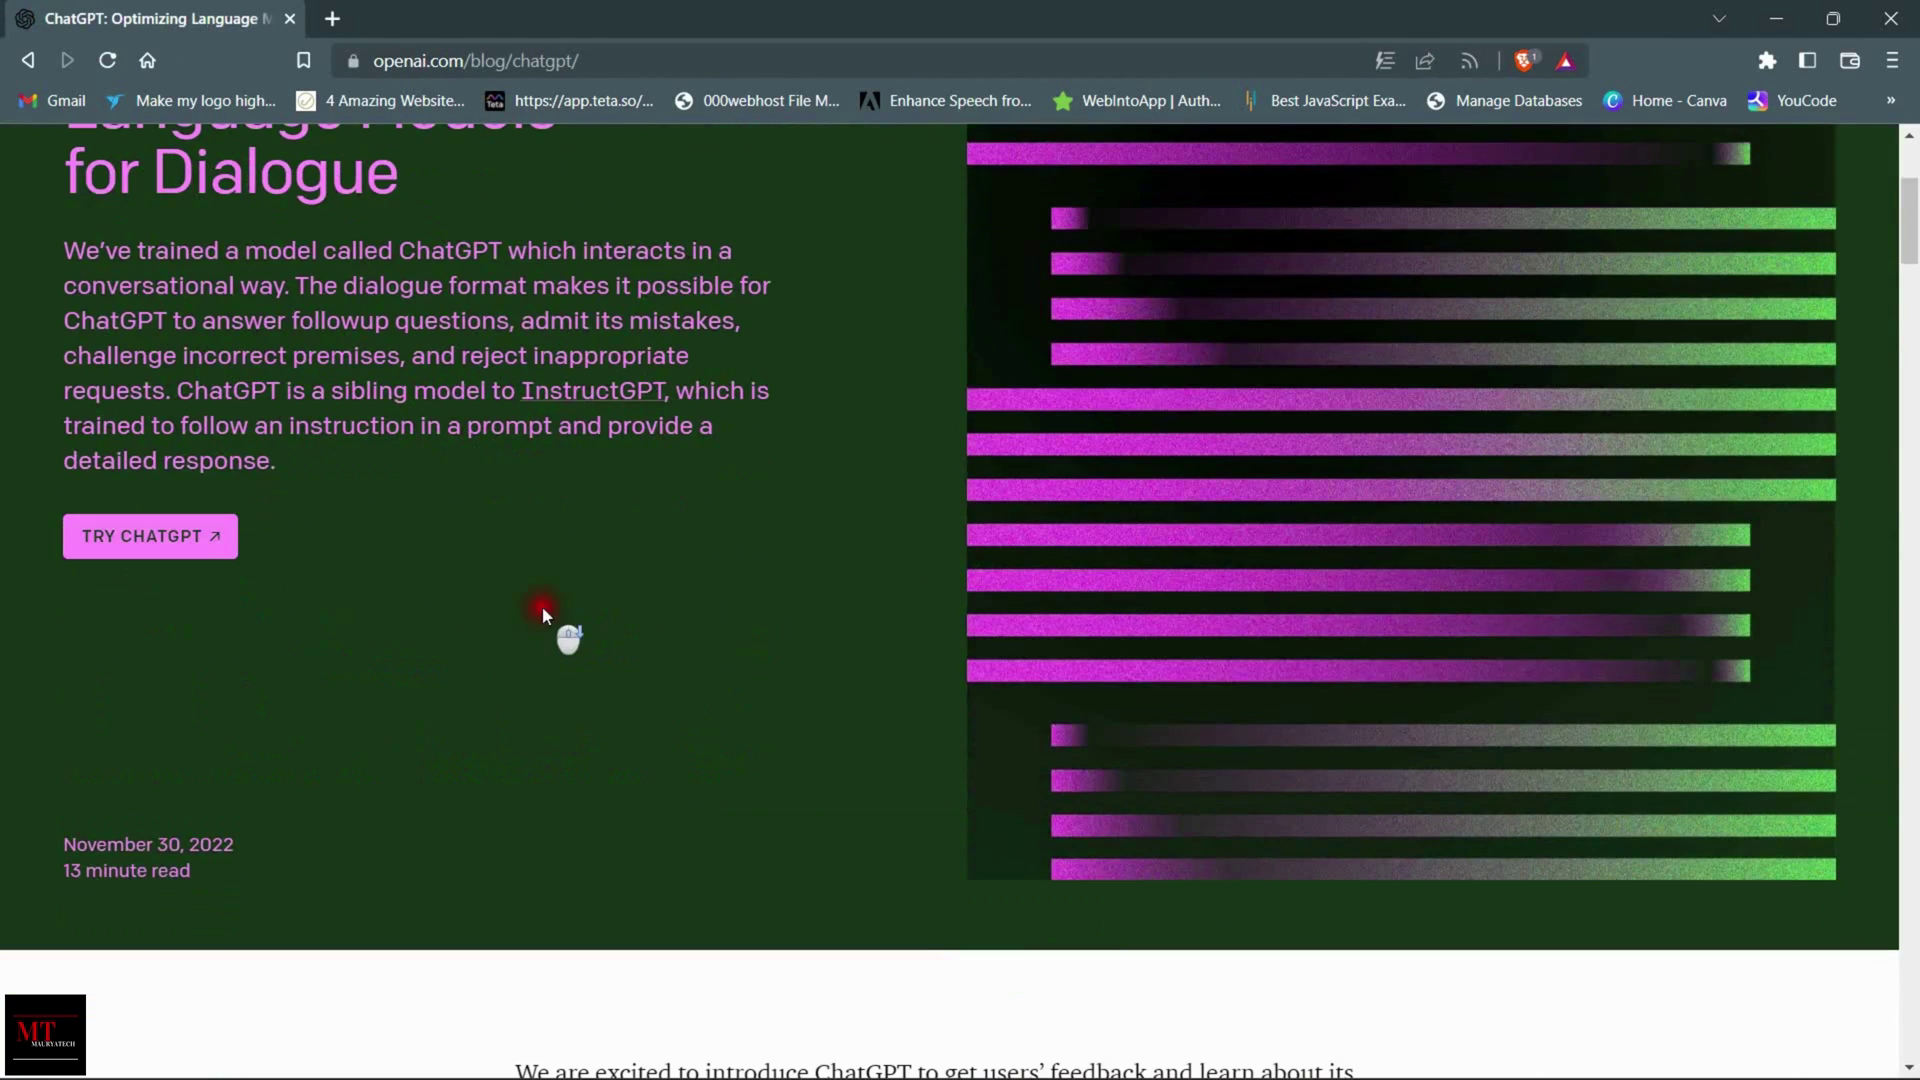
click(213, 539)
middle_click(224, 8)
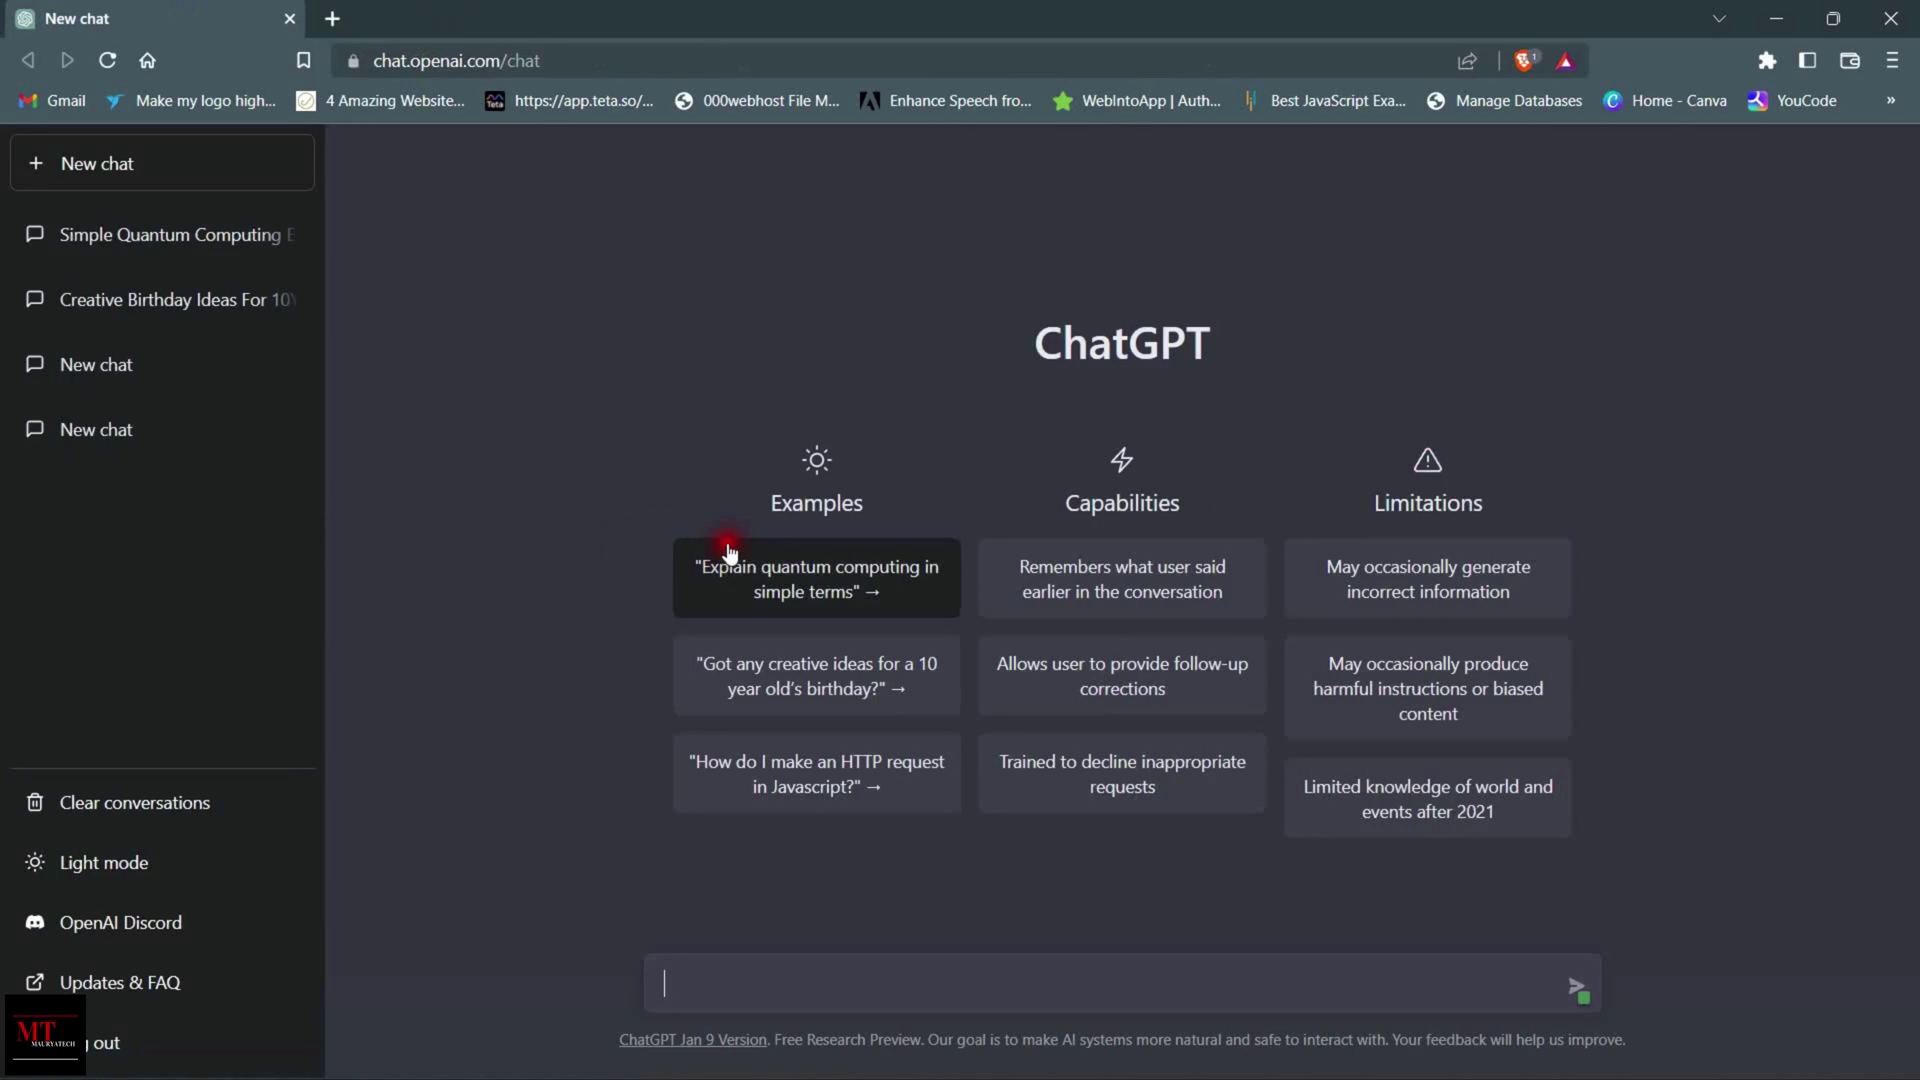
- Ask ChatGPT the example prompt 'Explain quantum computing in simple terms'
click(720, 605)
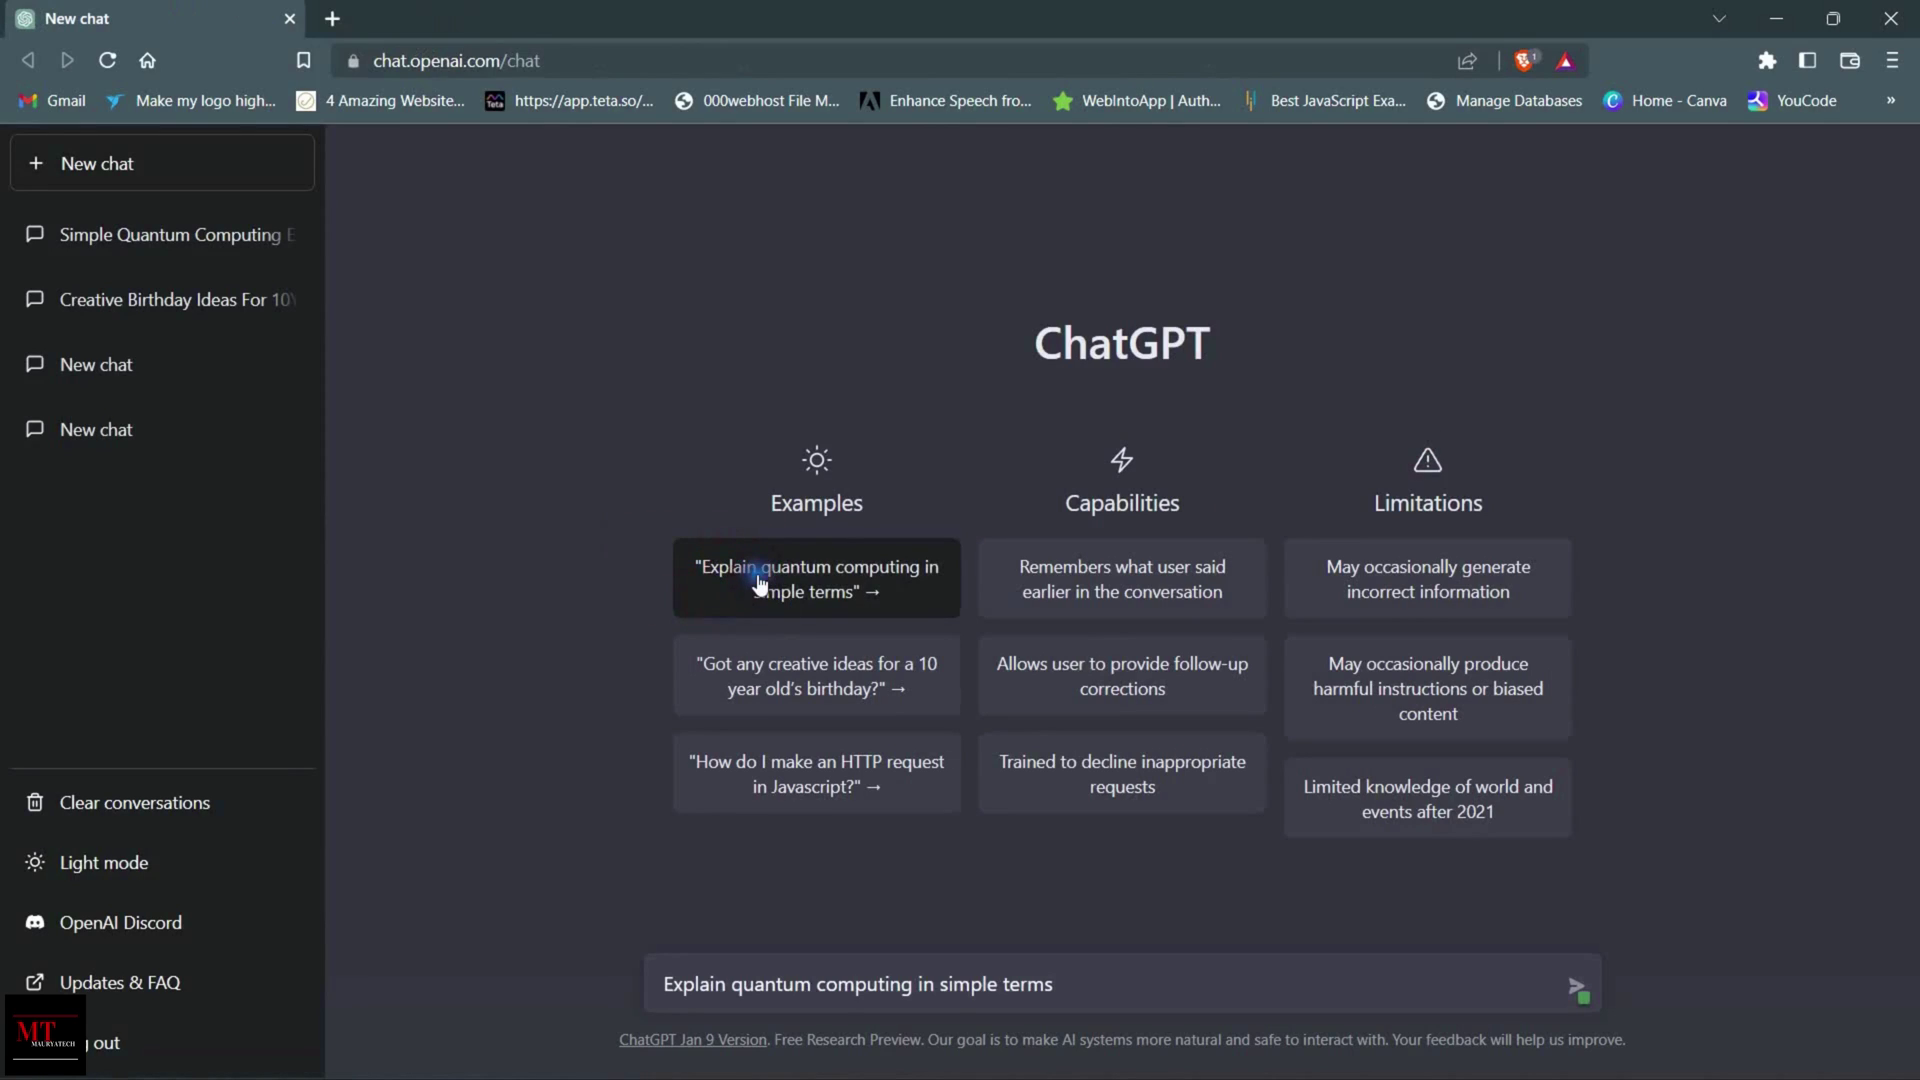
click(1588, 966)
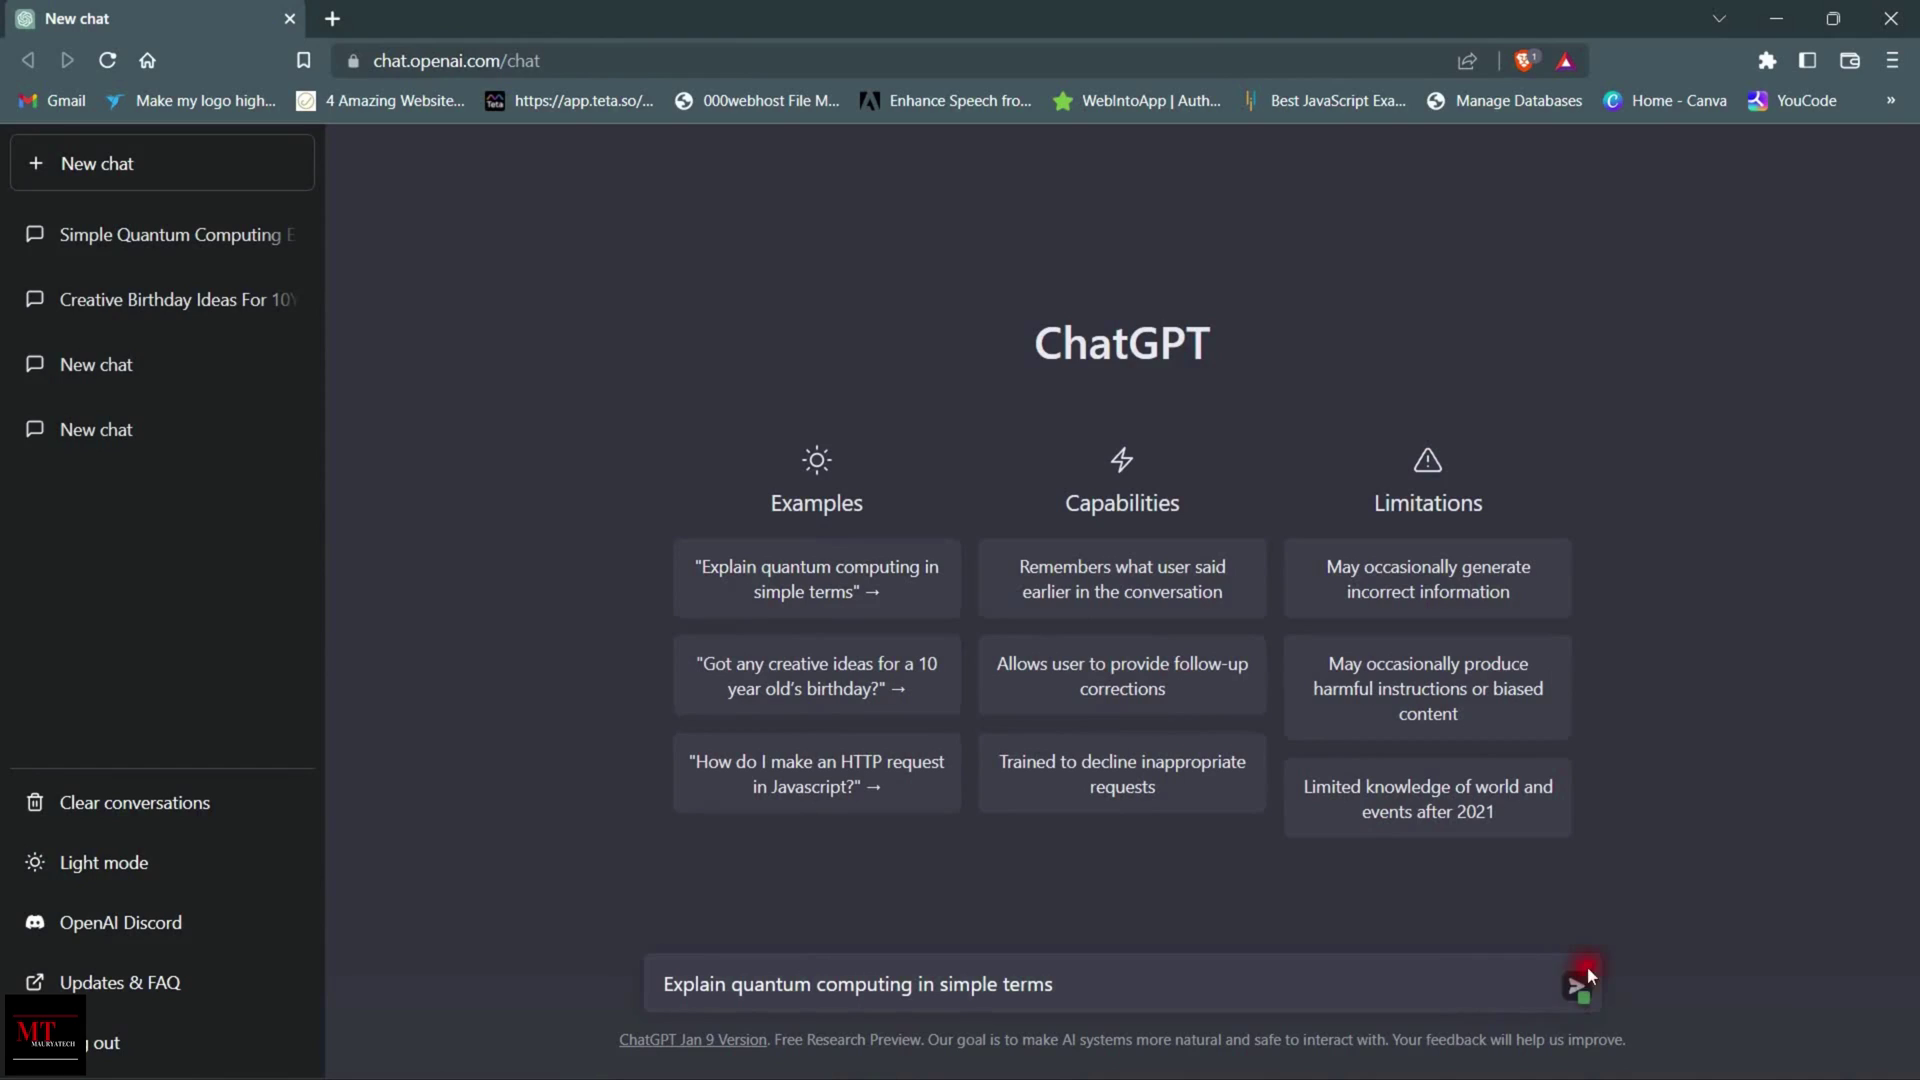
click(1578, 982)
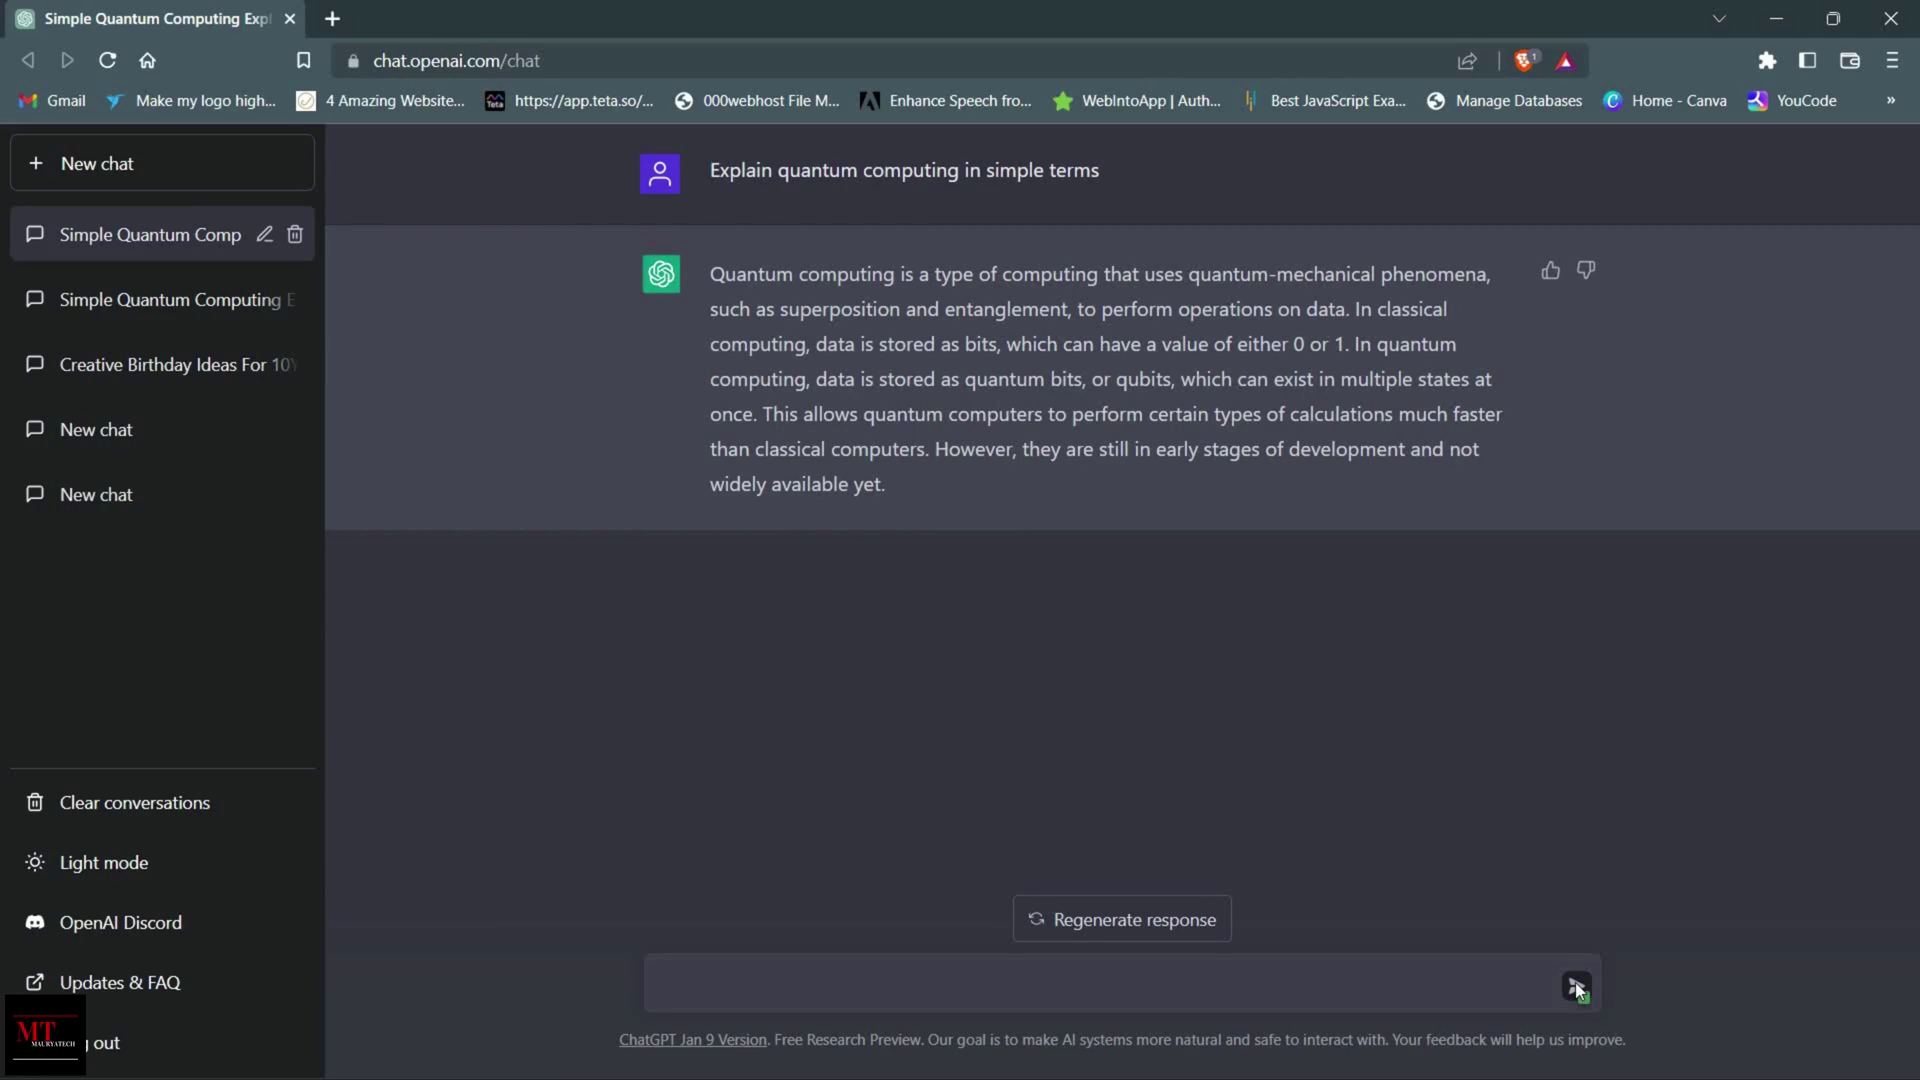
- Ask ChatGPT to 'write a code for basic portfolio website using html'
click(1299, 977)
text(write a code for basic )
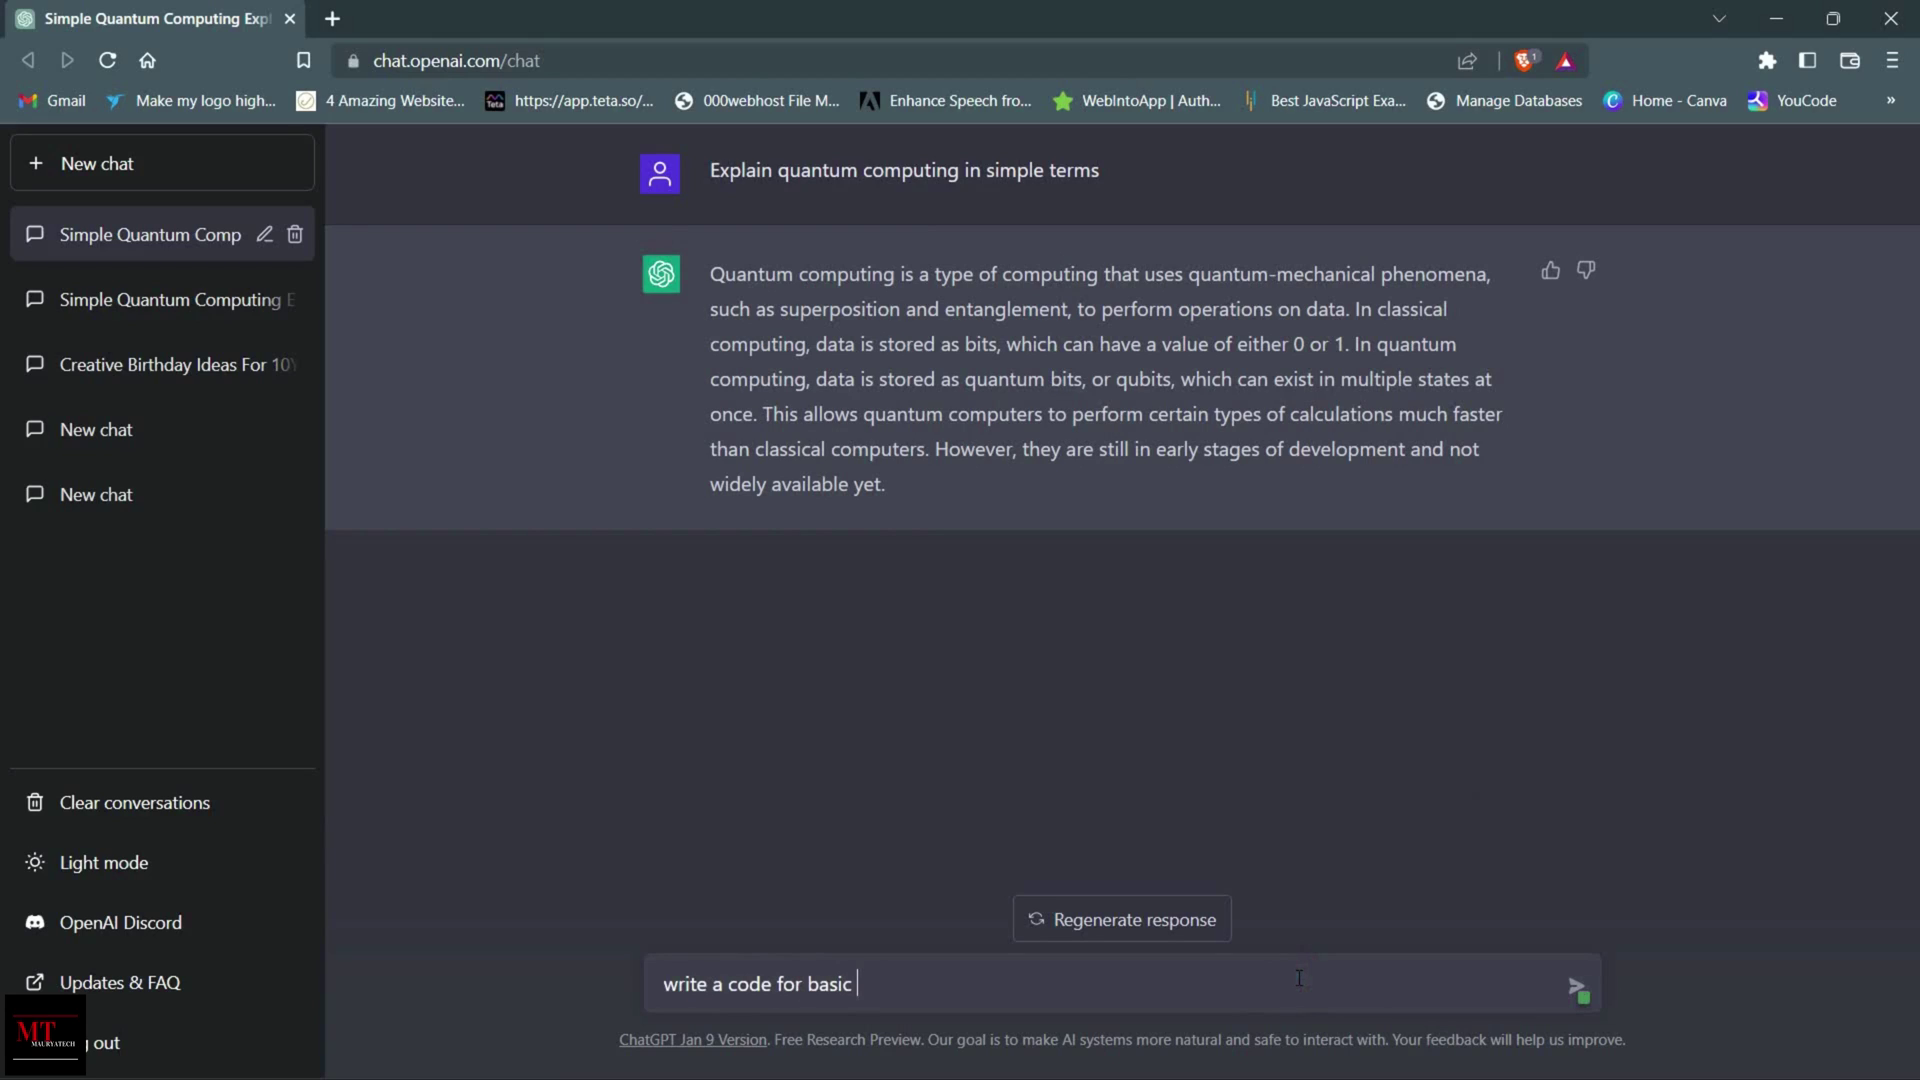
text(portfolio website usi)
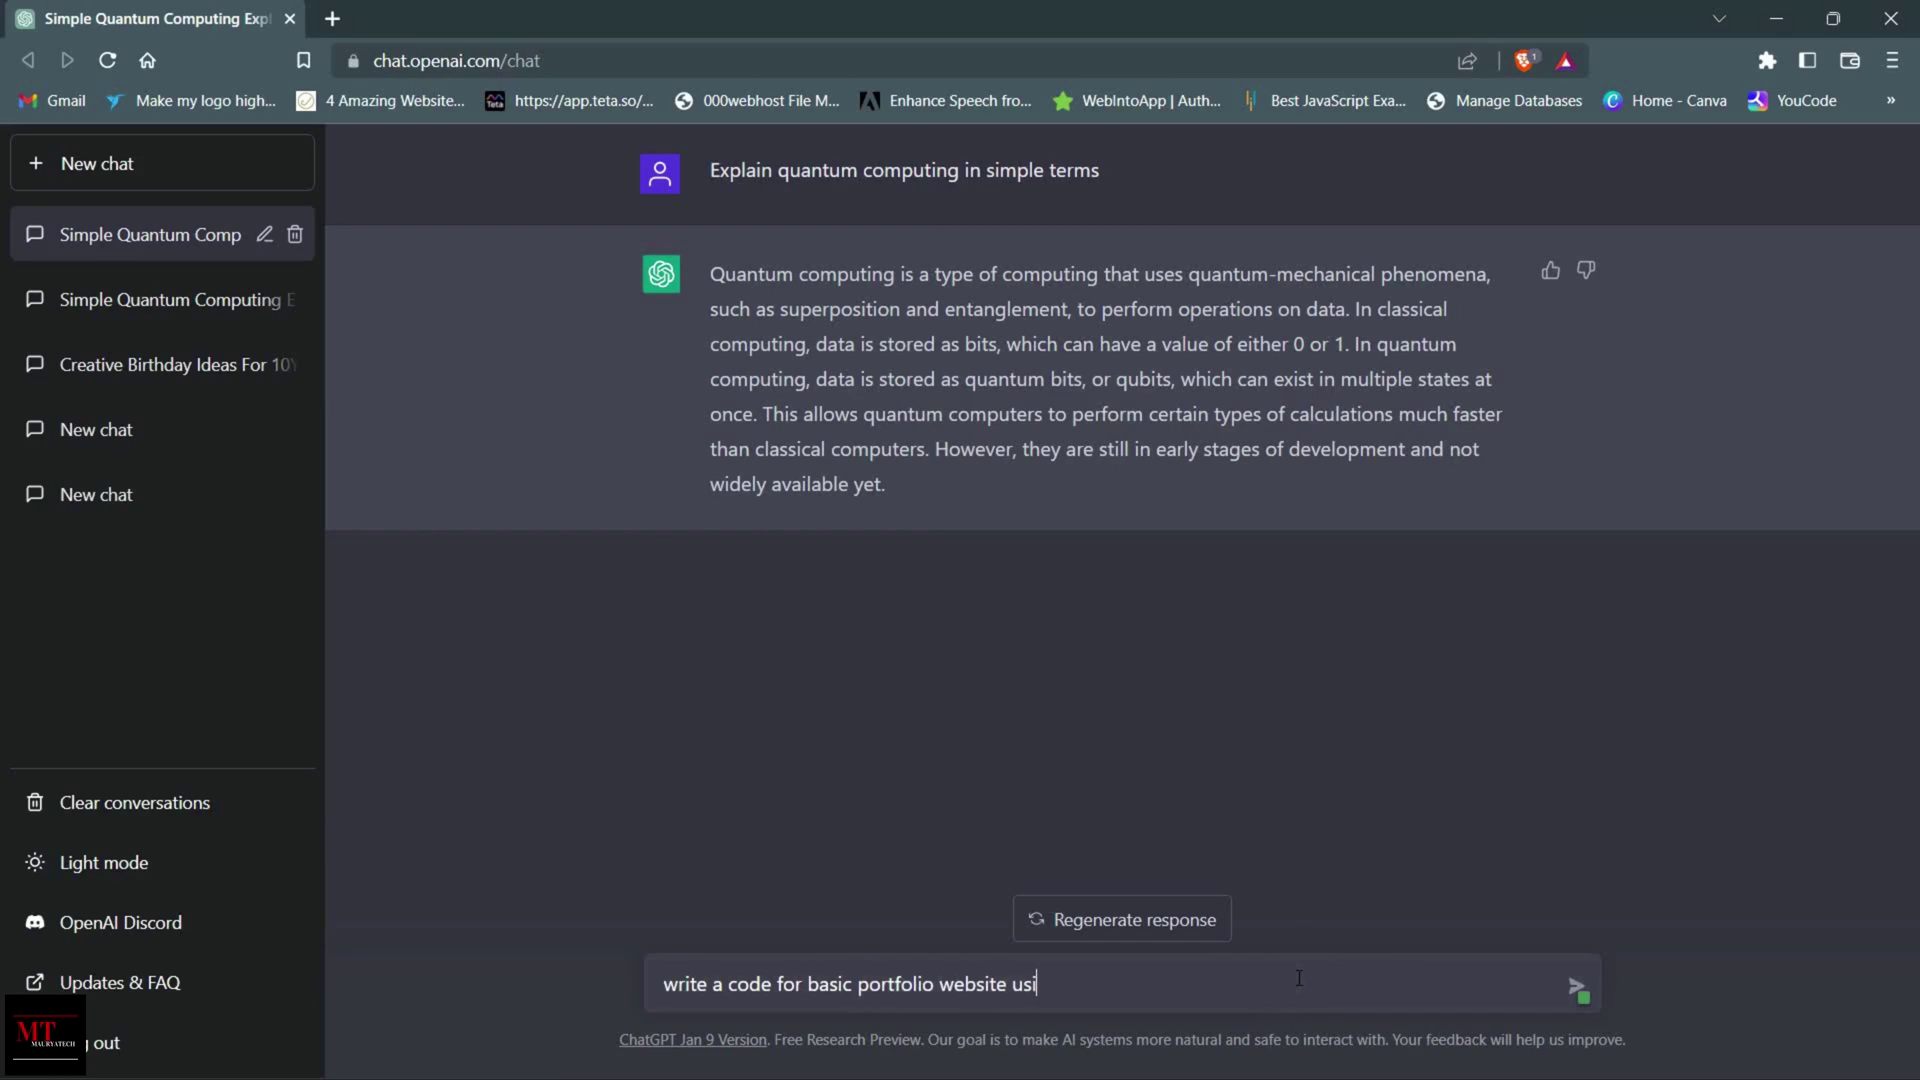
text(ng html,css)
key(Return)
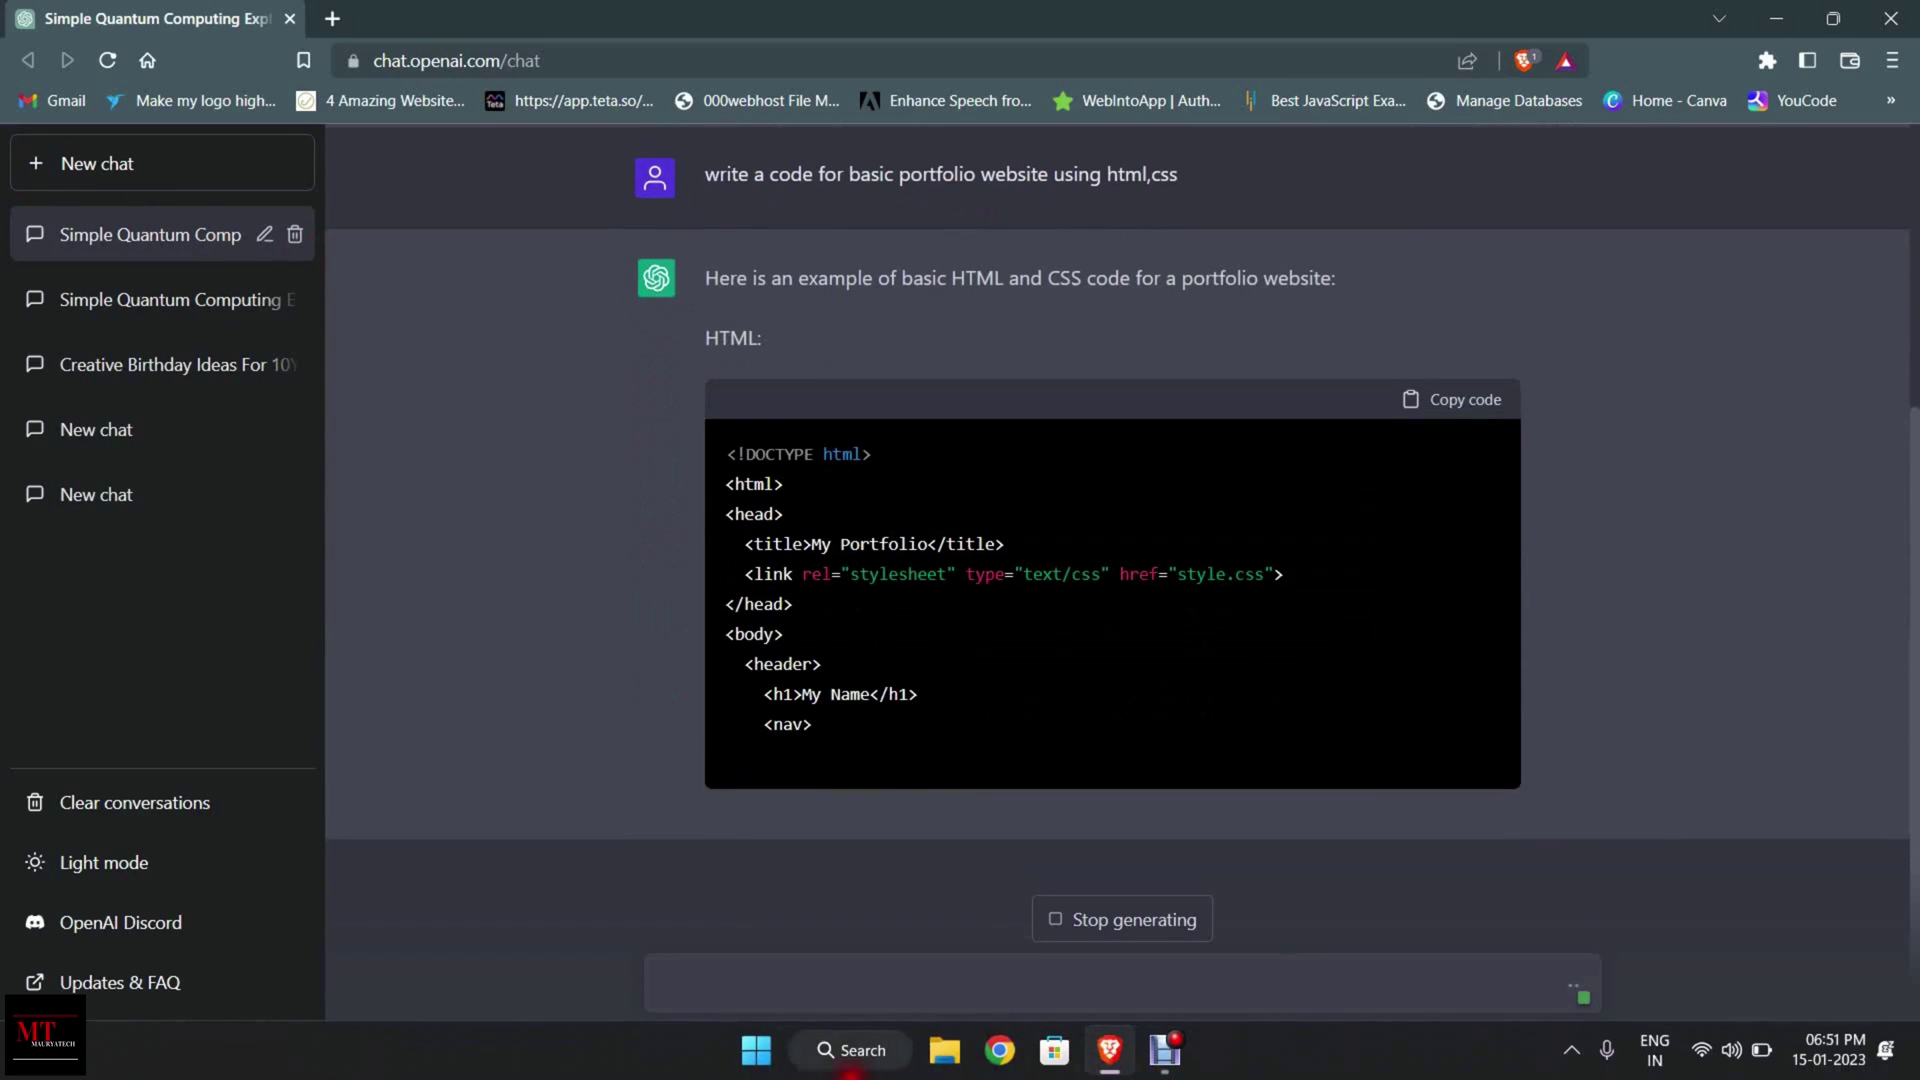
- Open VS Code from search and create first.html in the V Blogs folder
click(805, 1058)
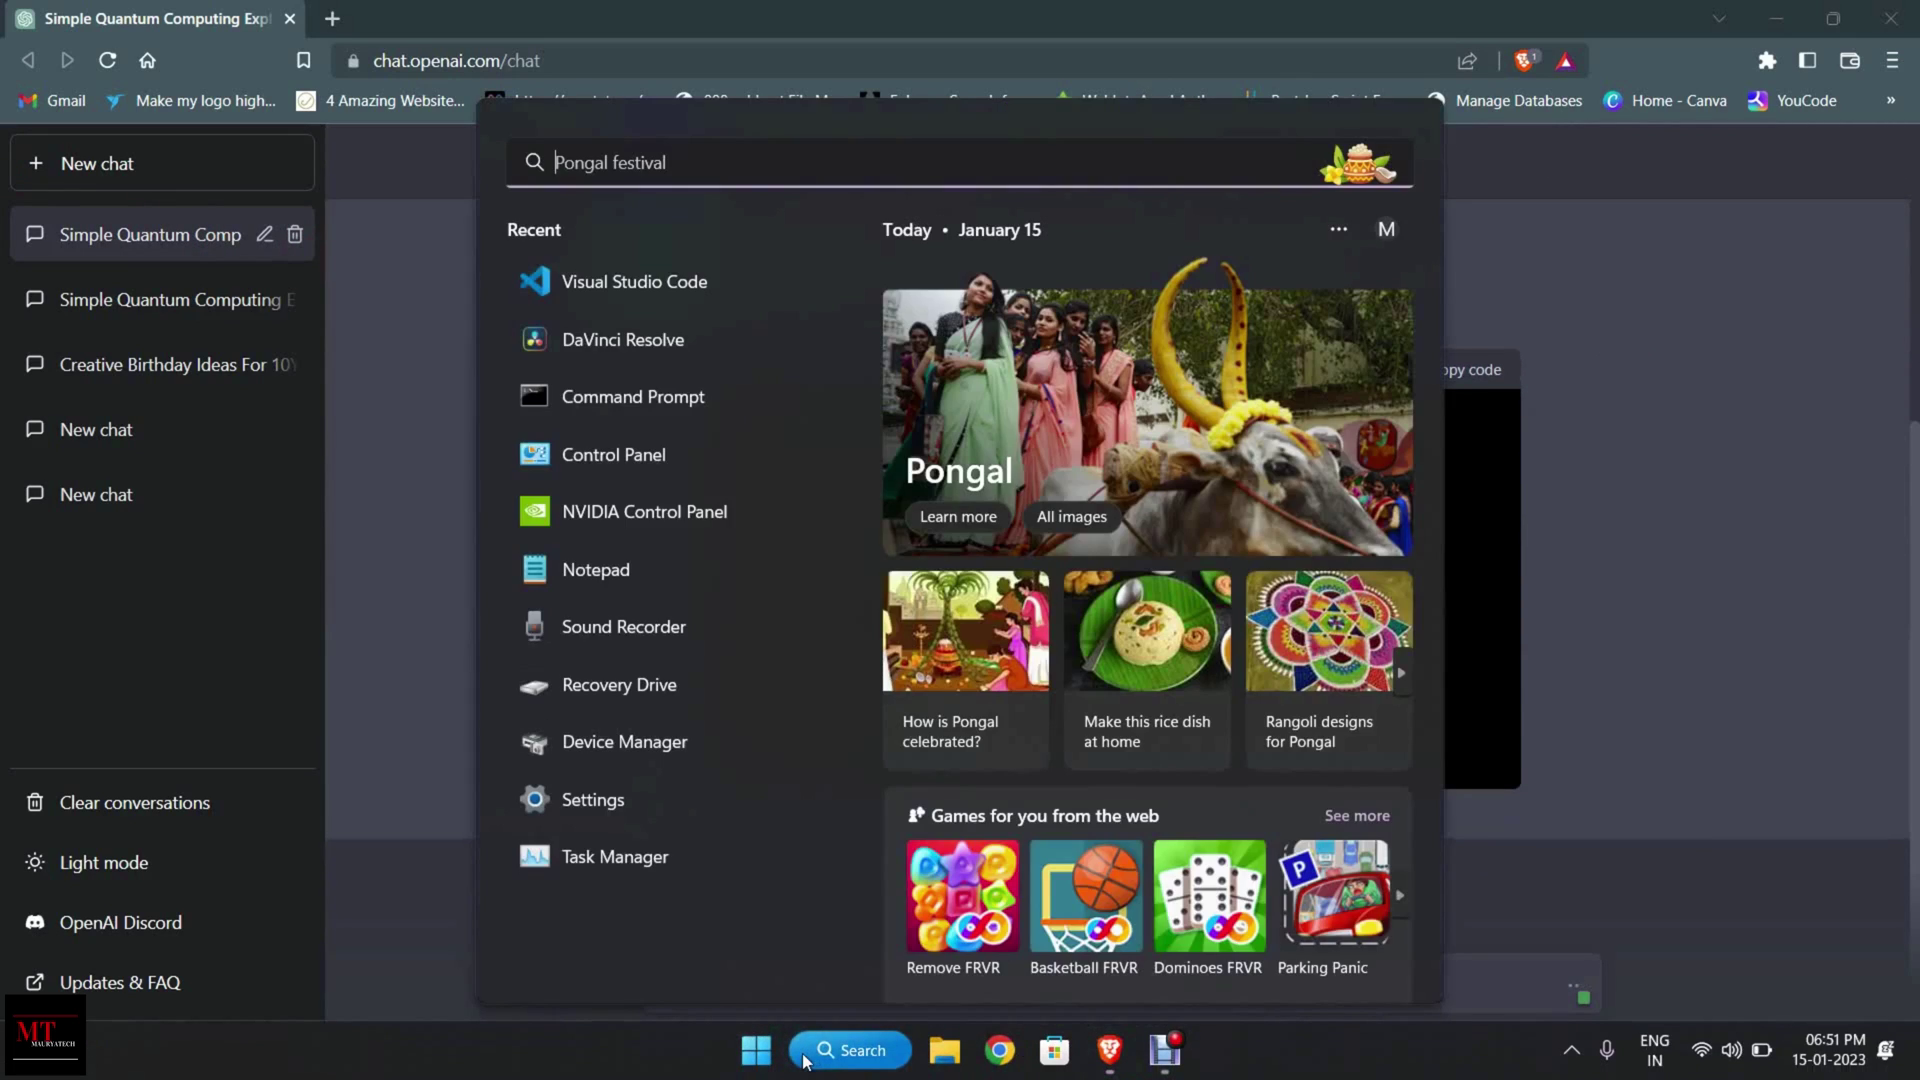
text(vs)
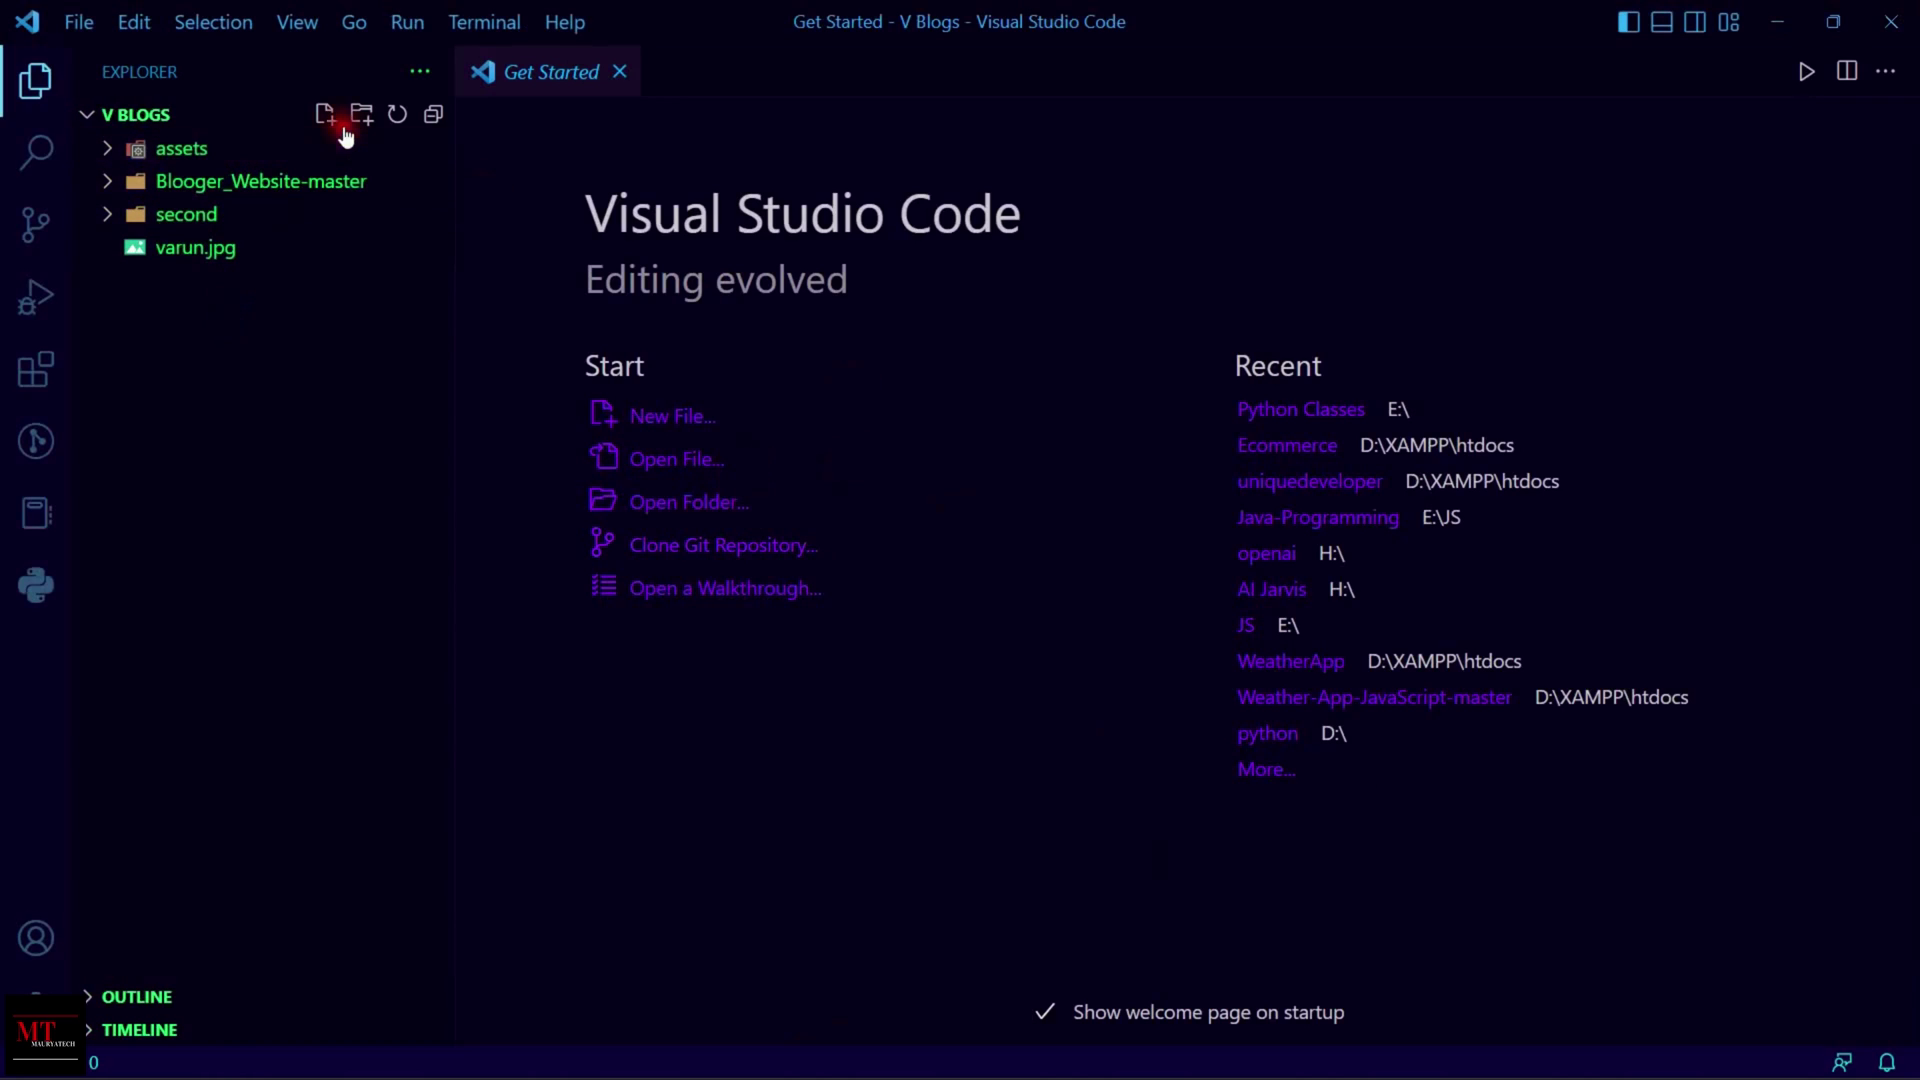
click(325, 115)
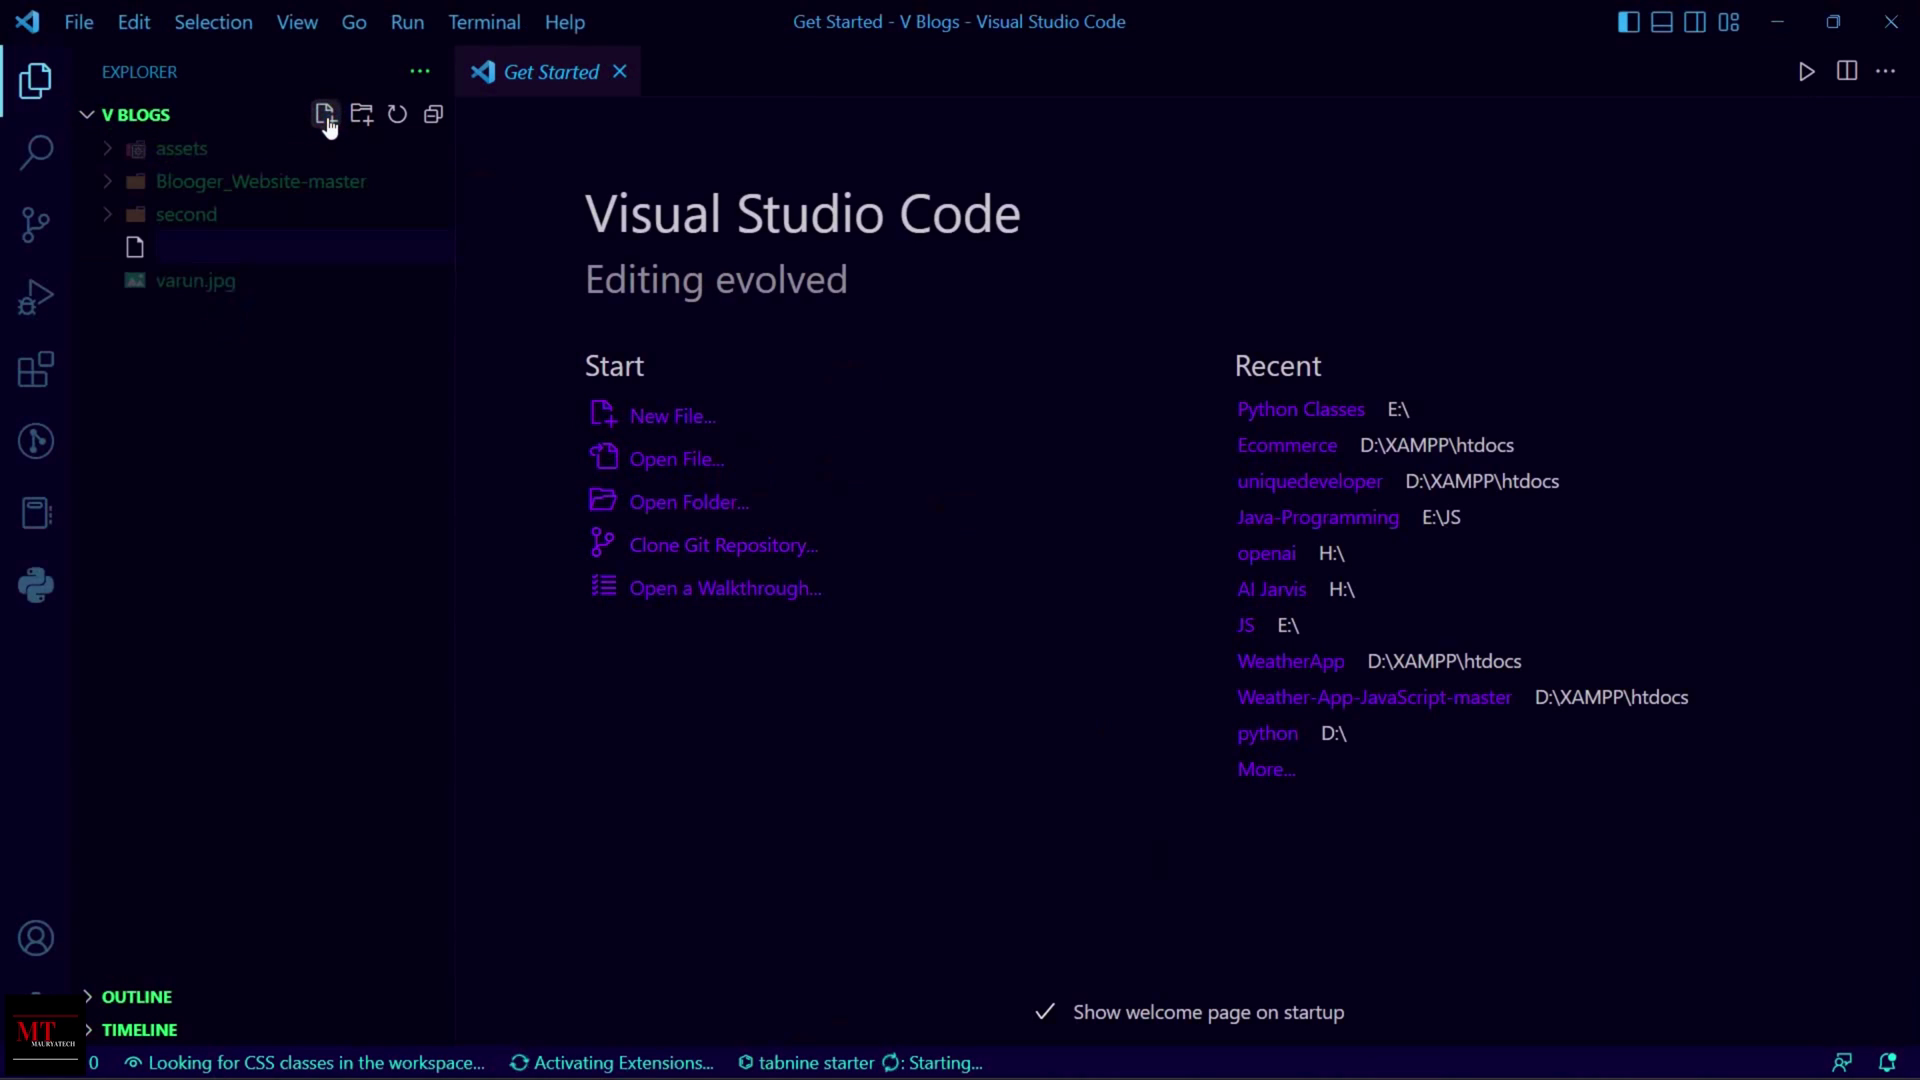
text(first.html)
key(Return)
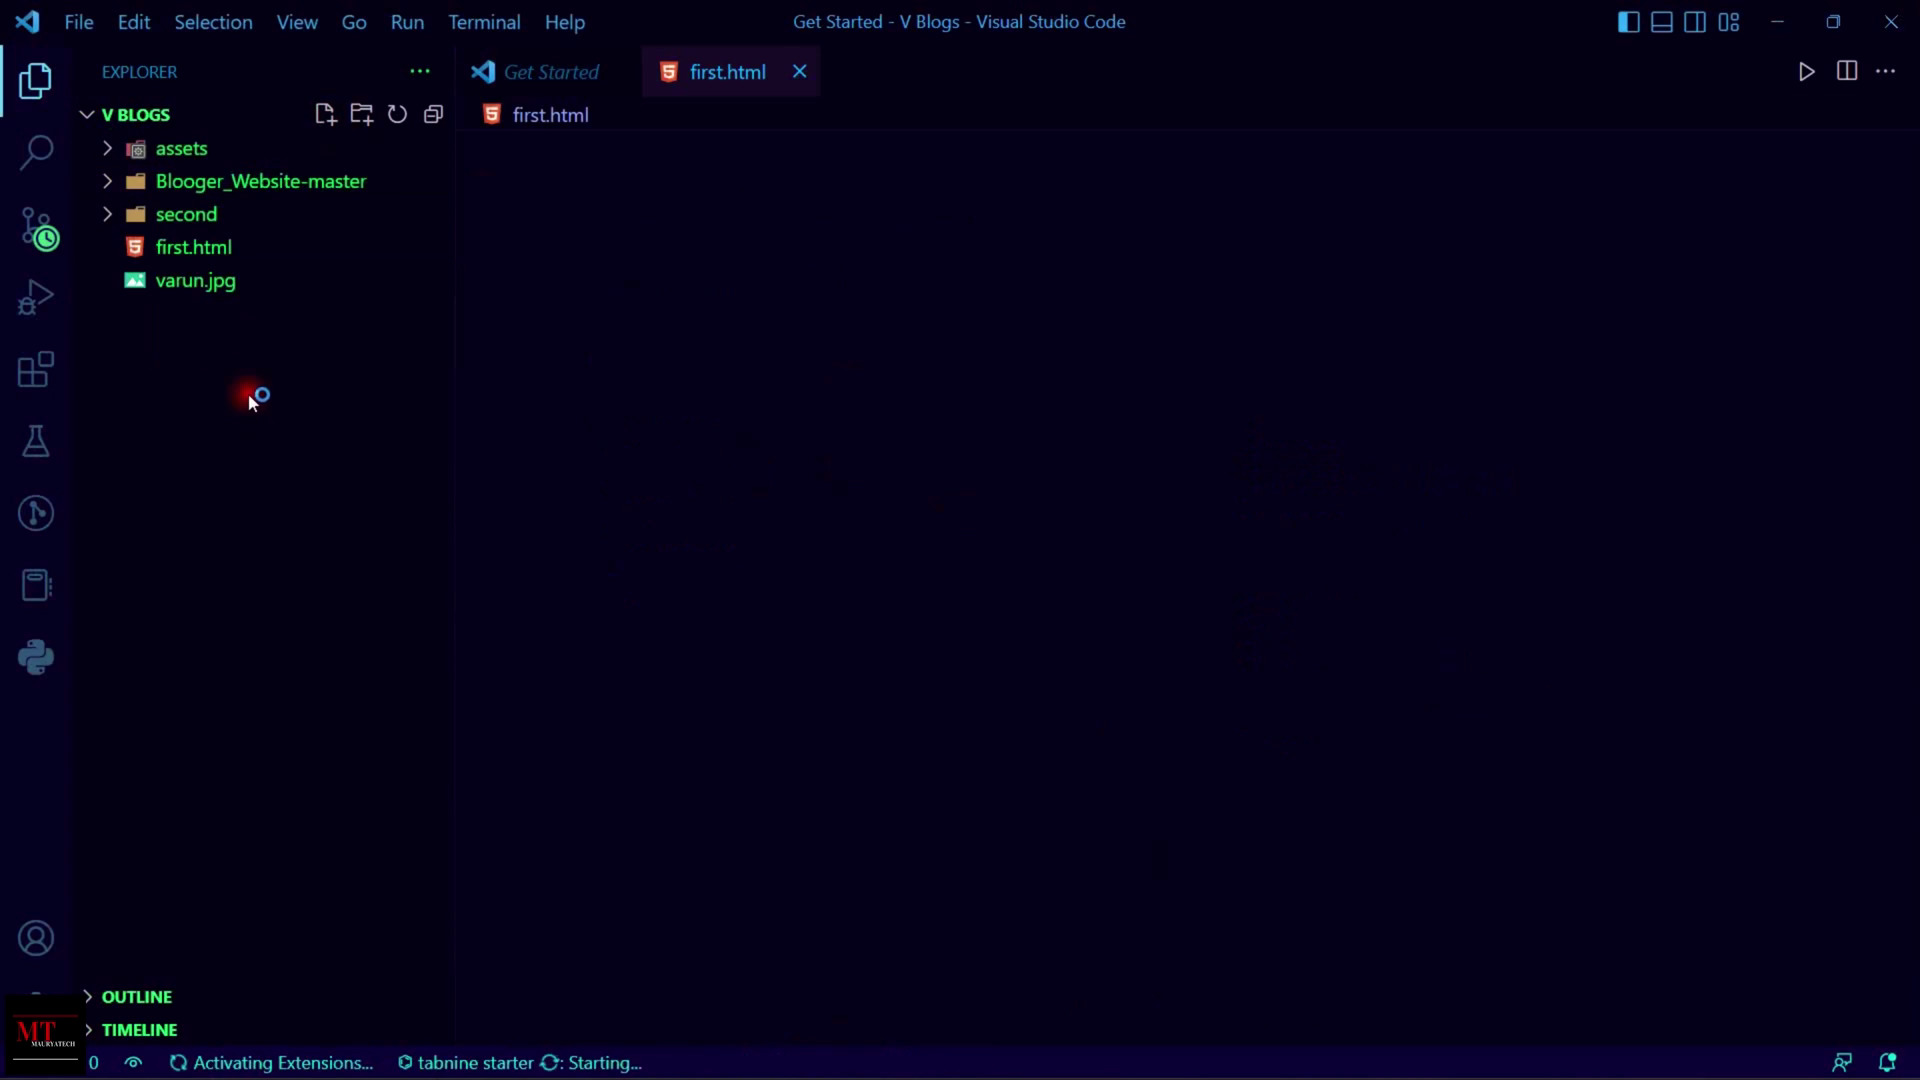
- Create style.css, close the Get Started page, and bring first.html back into the editor
click(334, 122)
text(style)
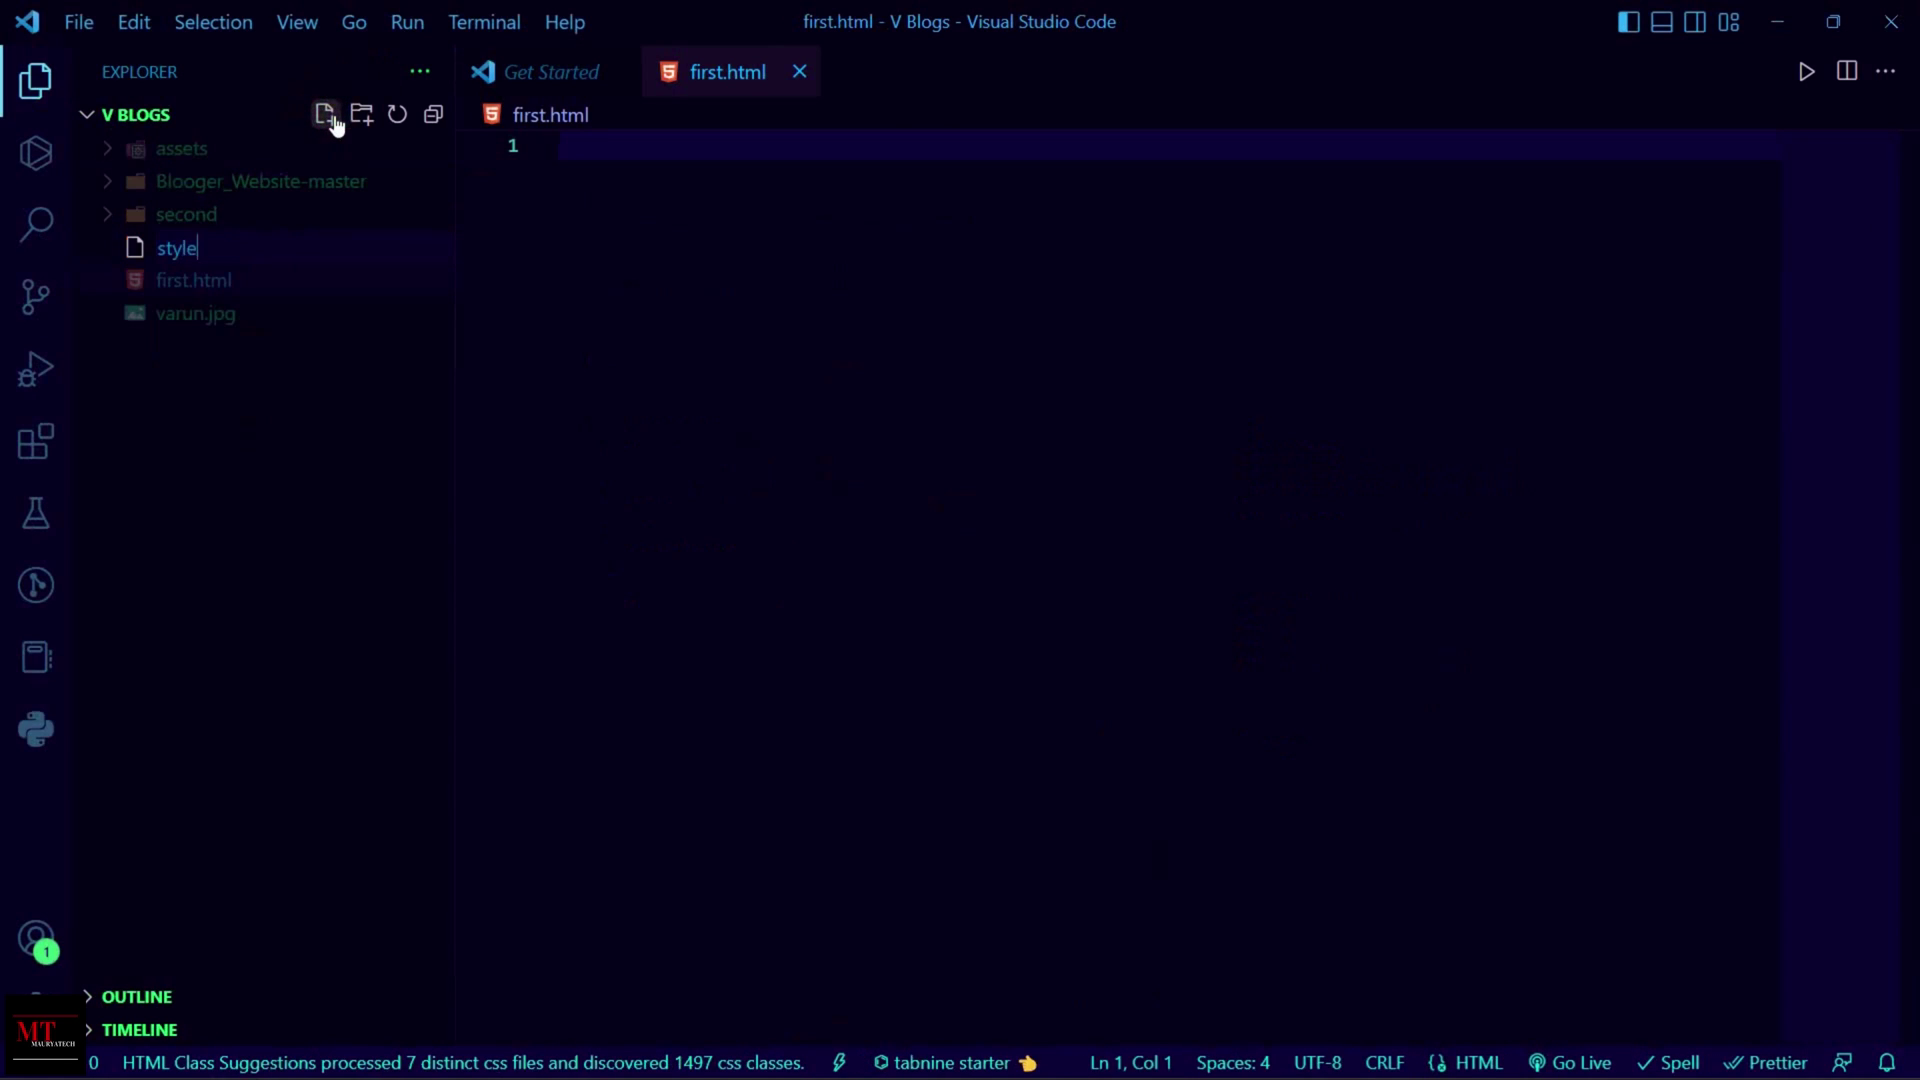
text(.css)
key(Return)
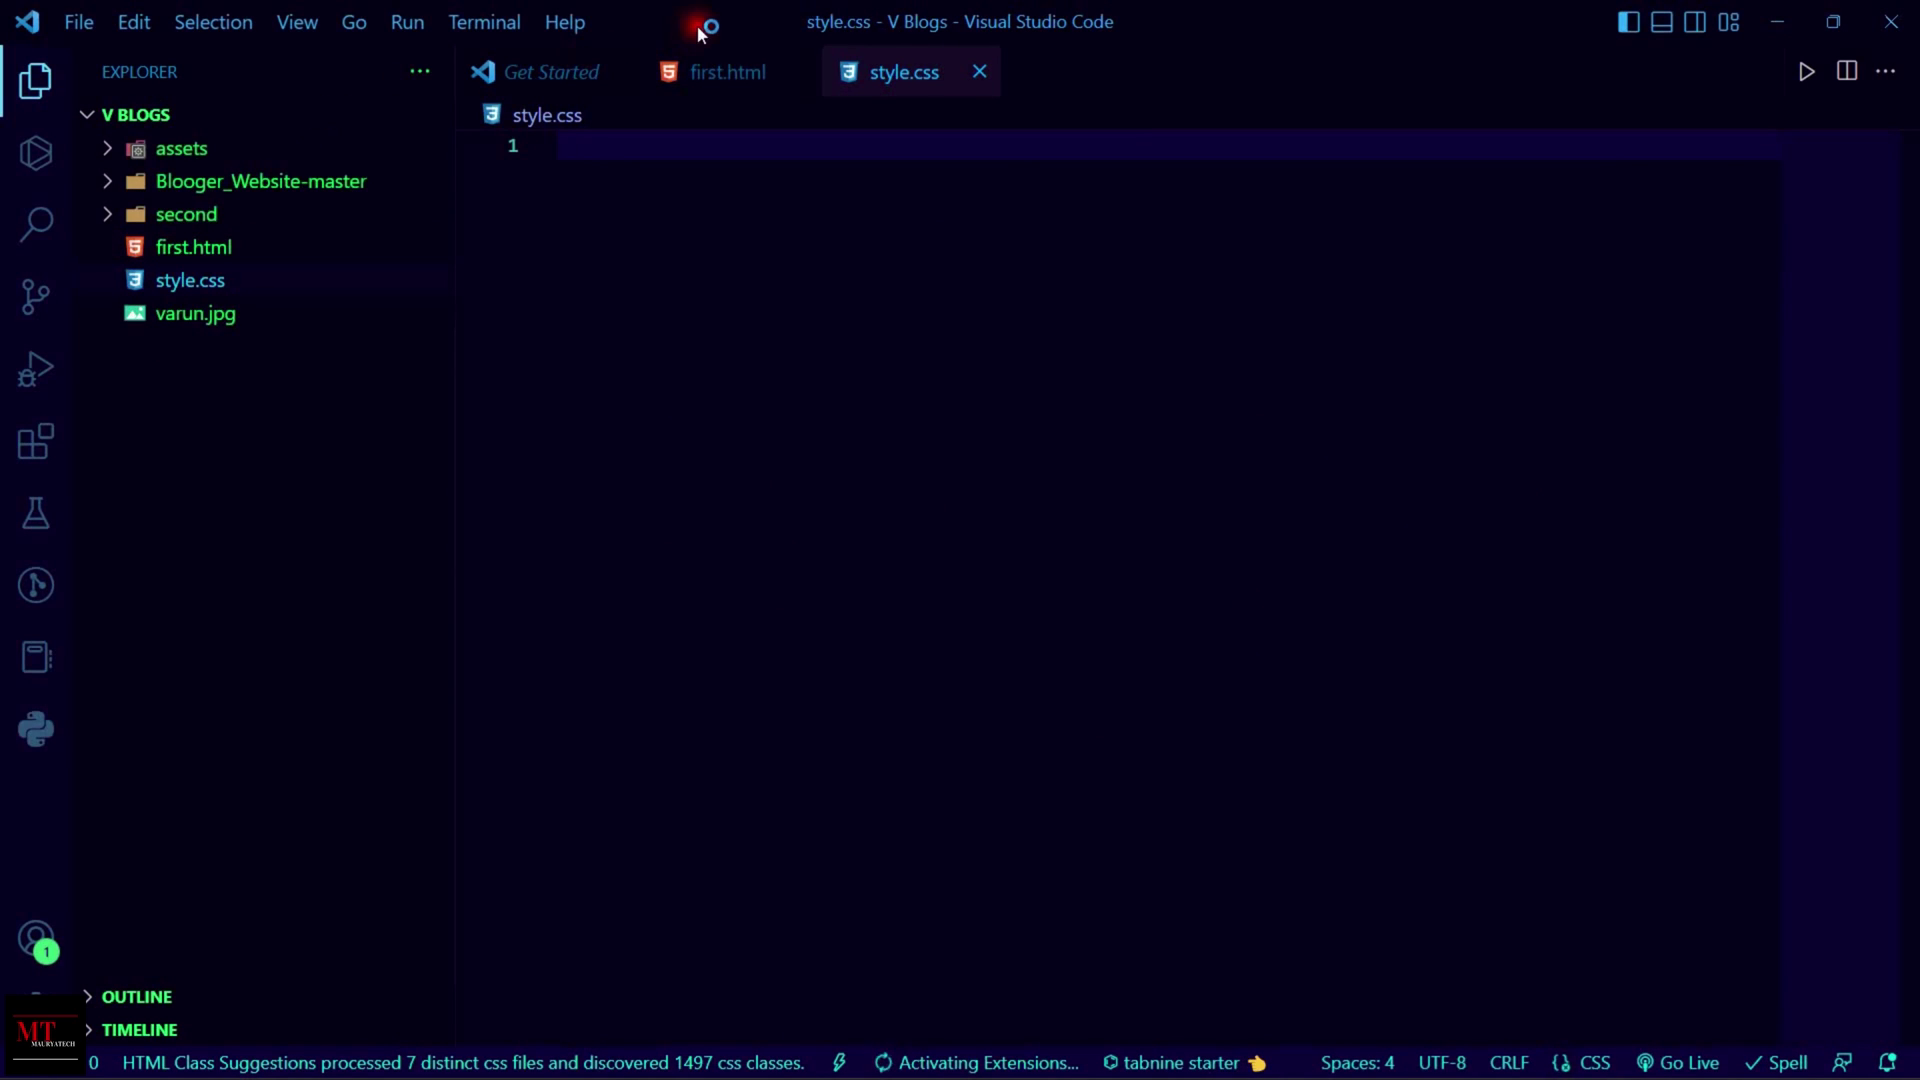
click(612, 72)
click(572, 70)
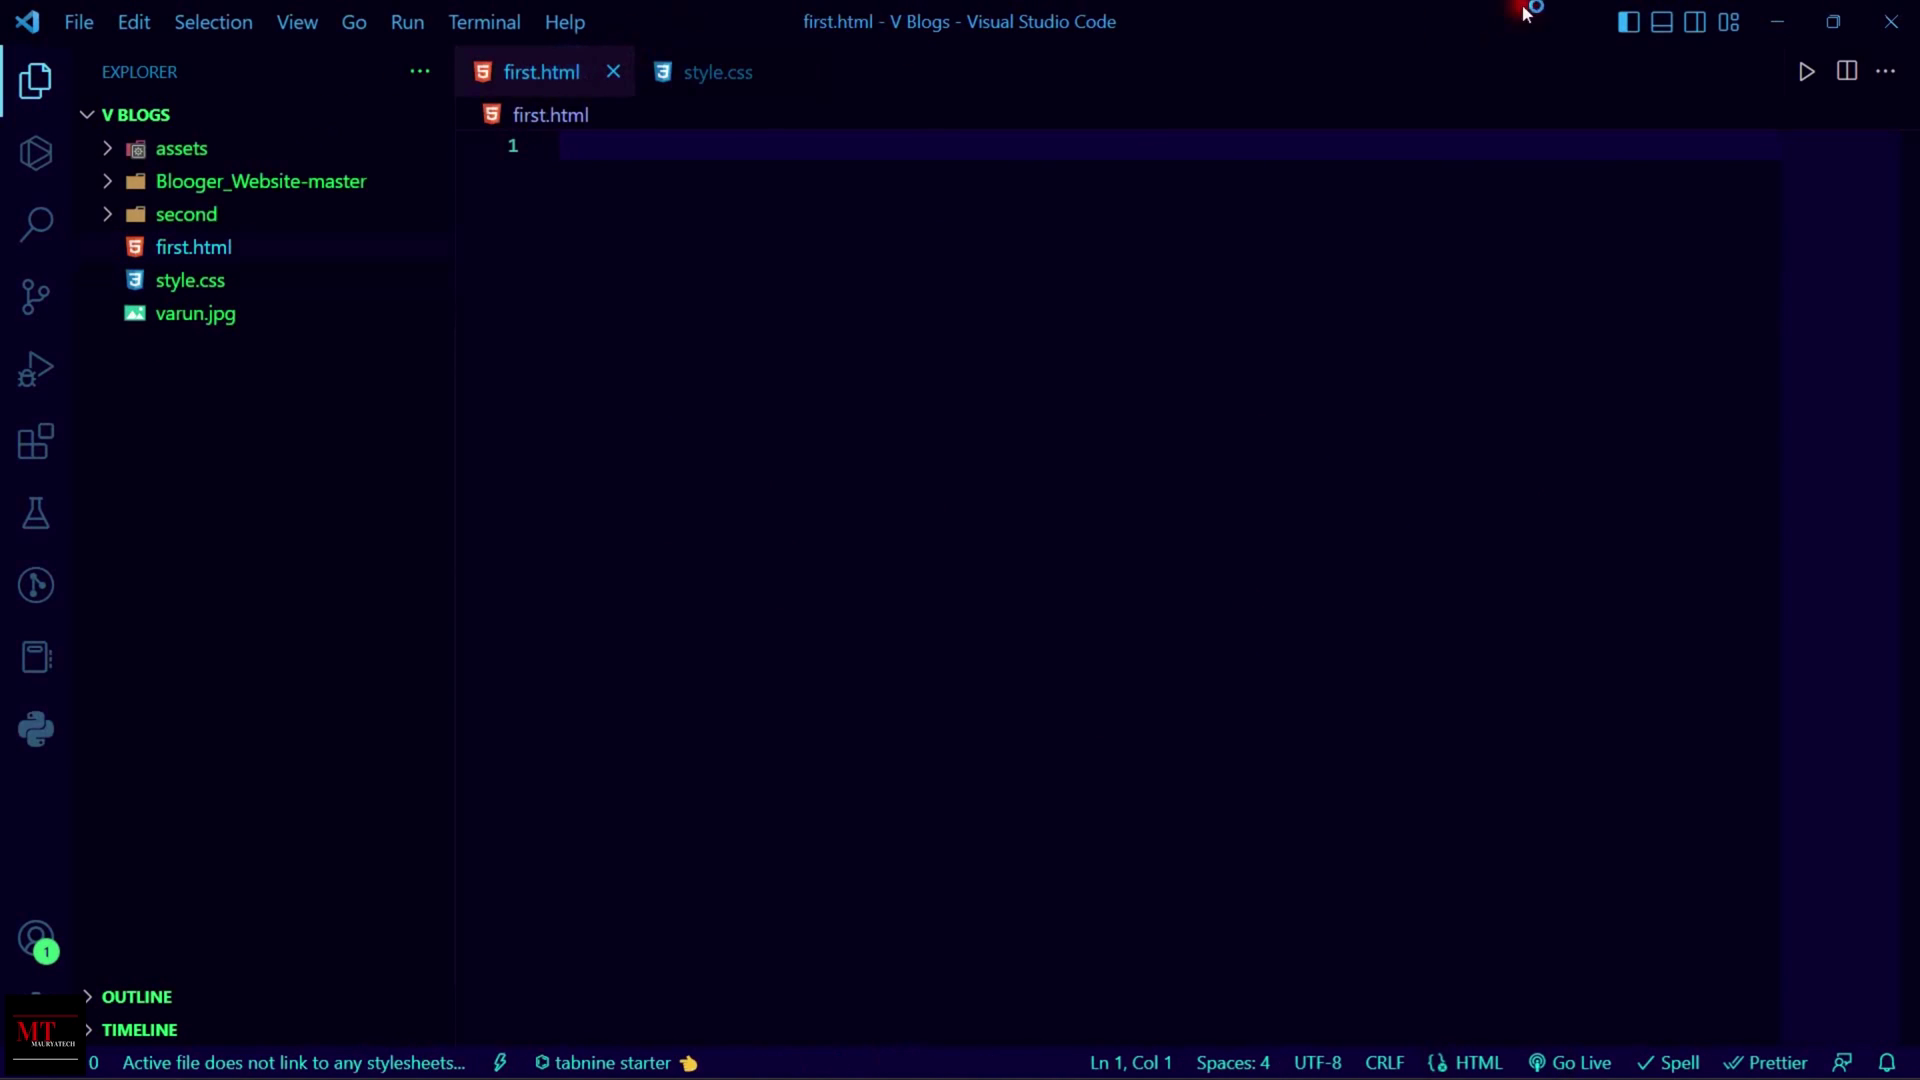
- Review ChatGPT's portfolio HTML reply and copy its HTML code block
click(1777, 21)
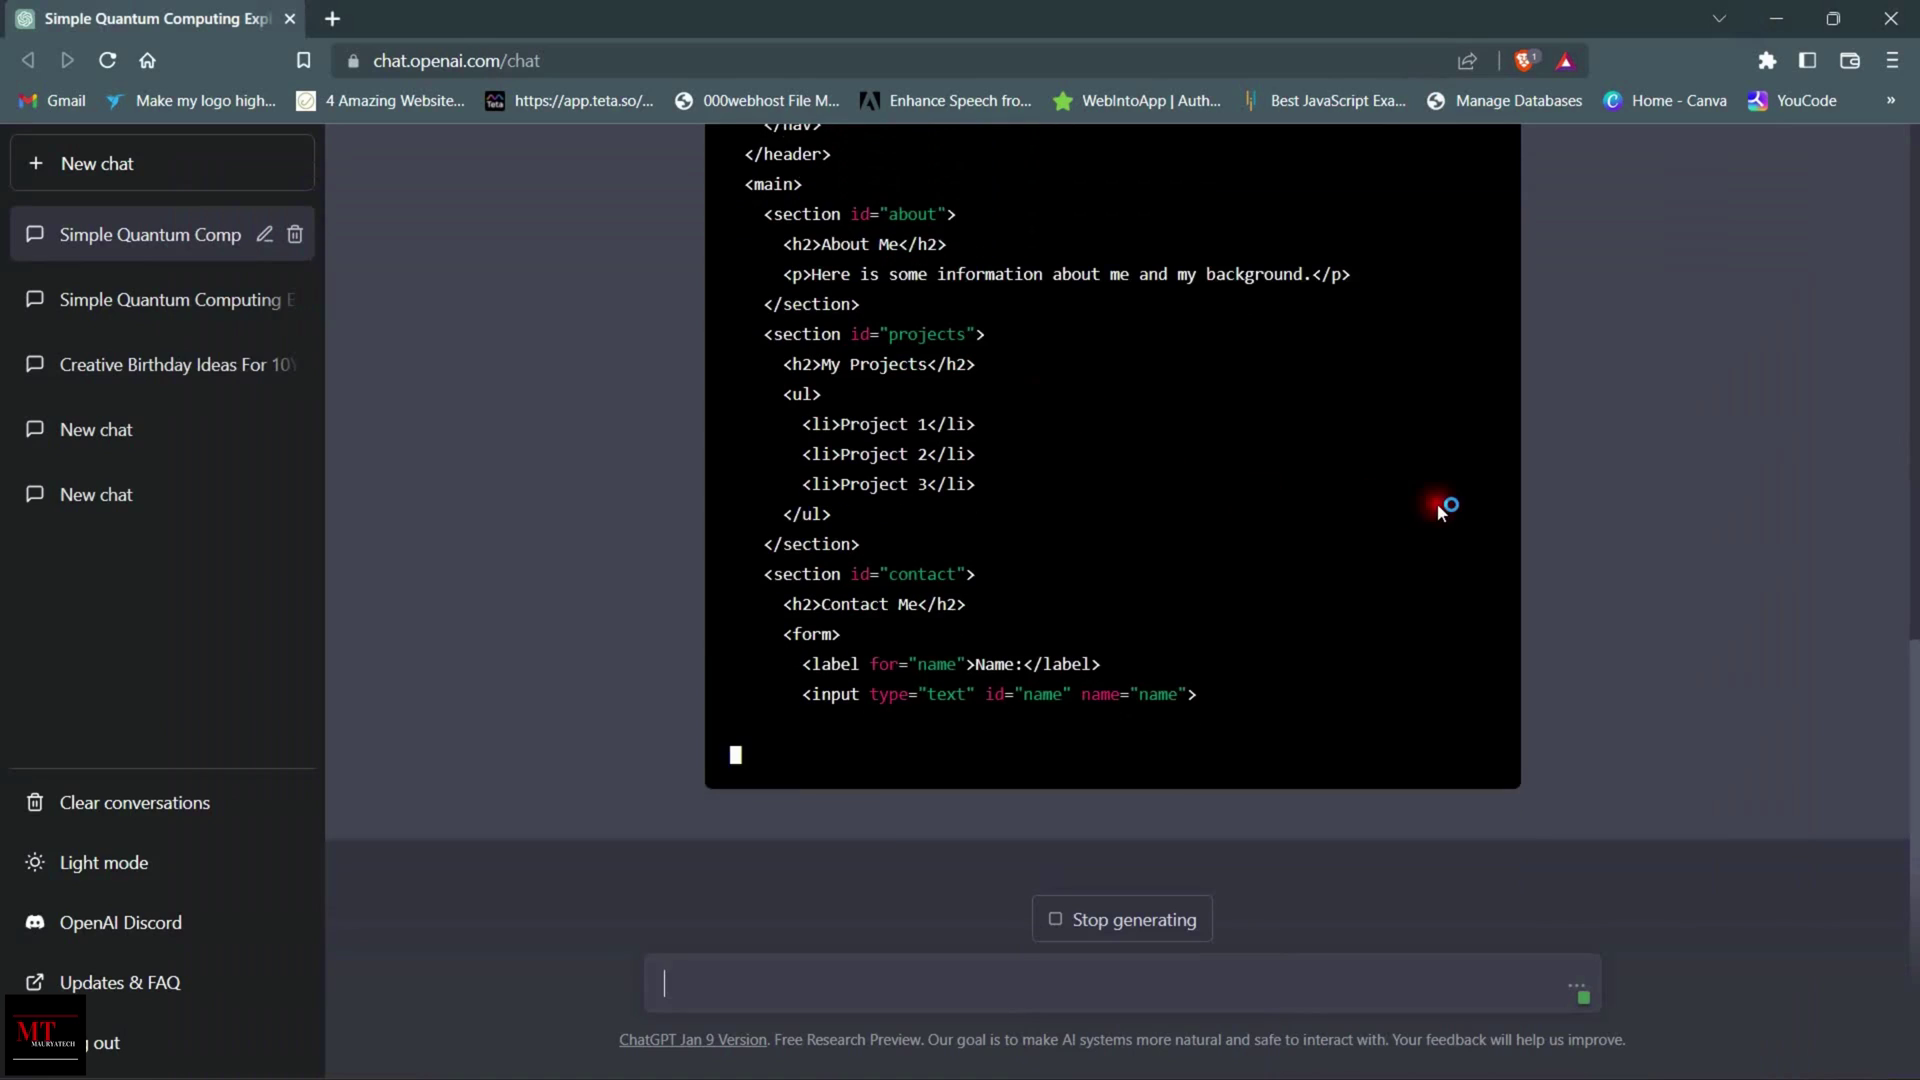
scroll(1440, 512, up, 8)
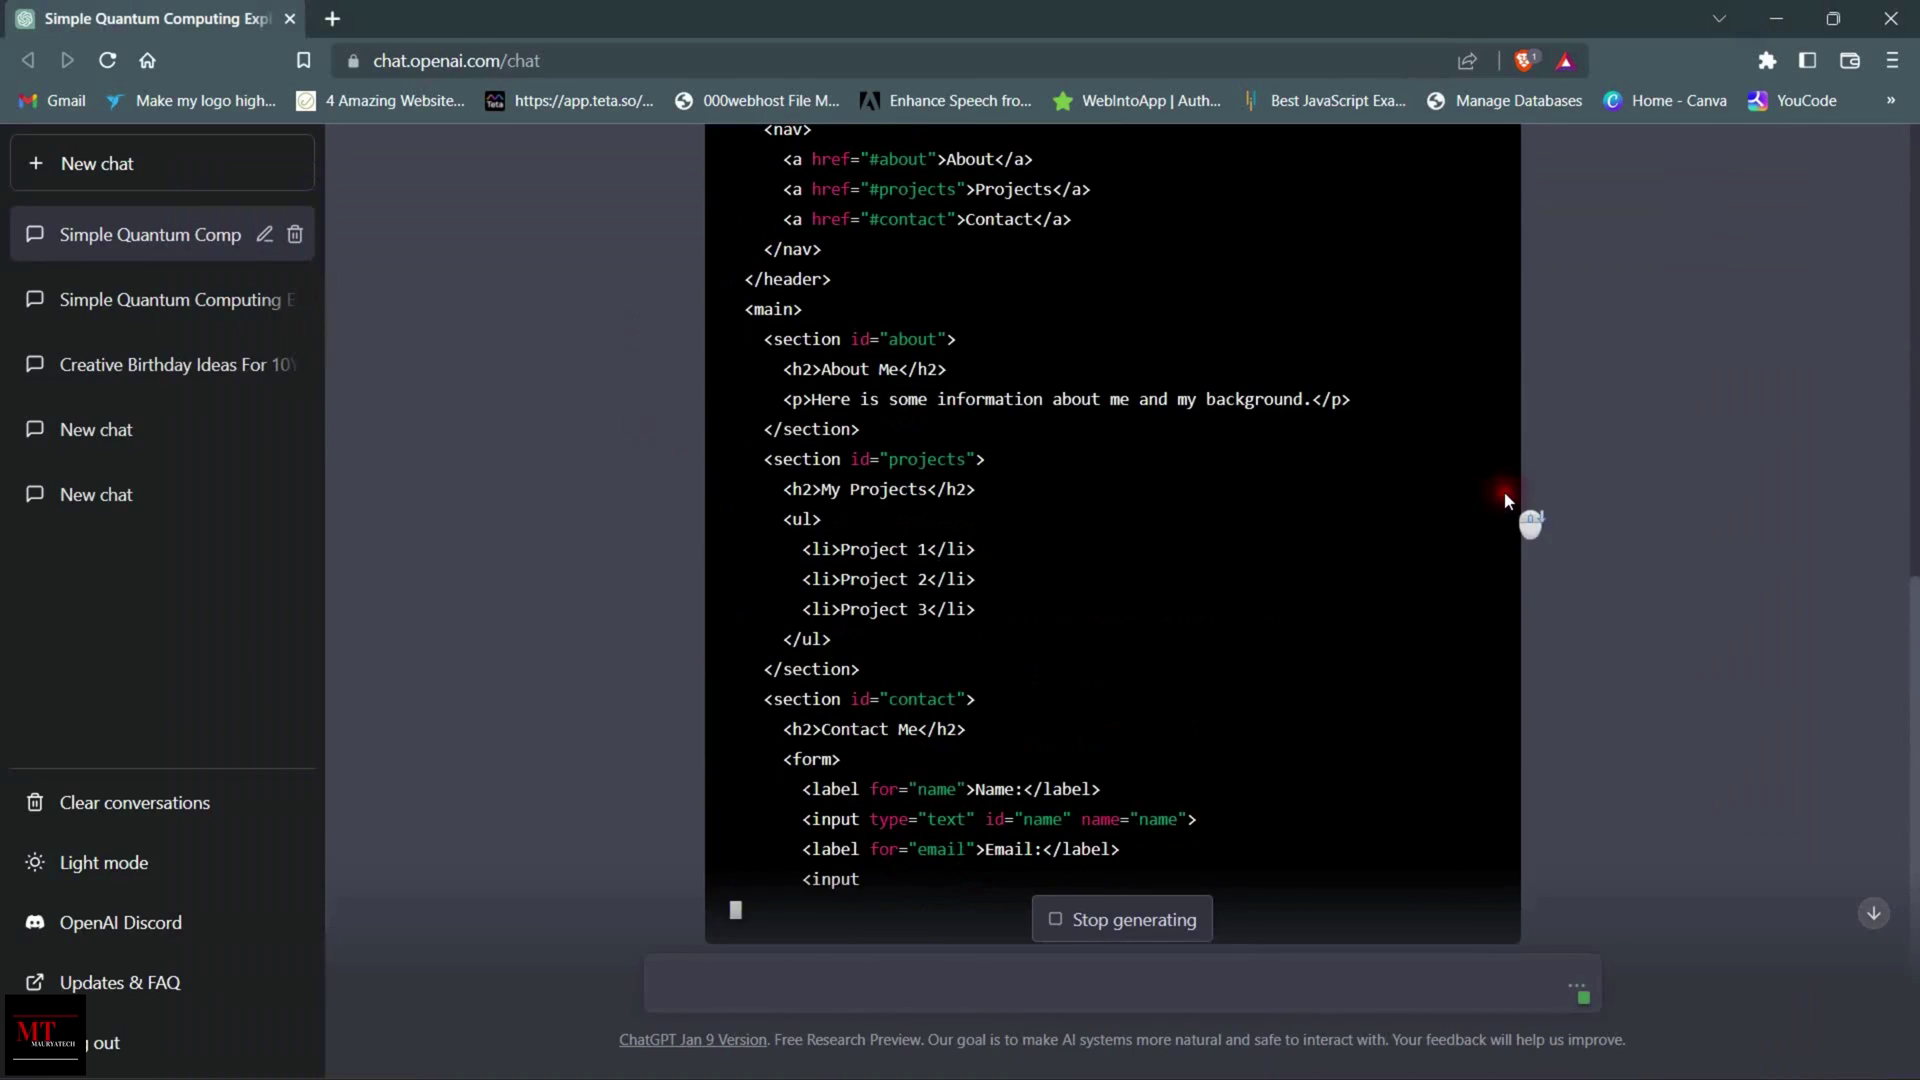
scroll(1504, 496, down, 3)
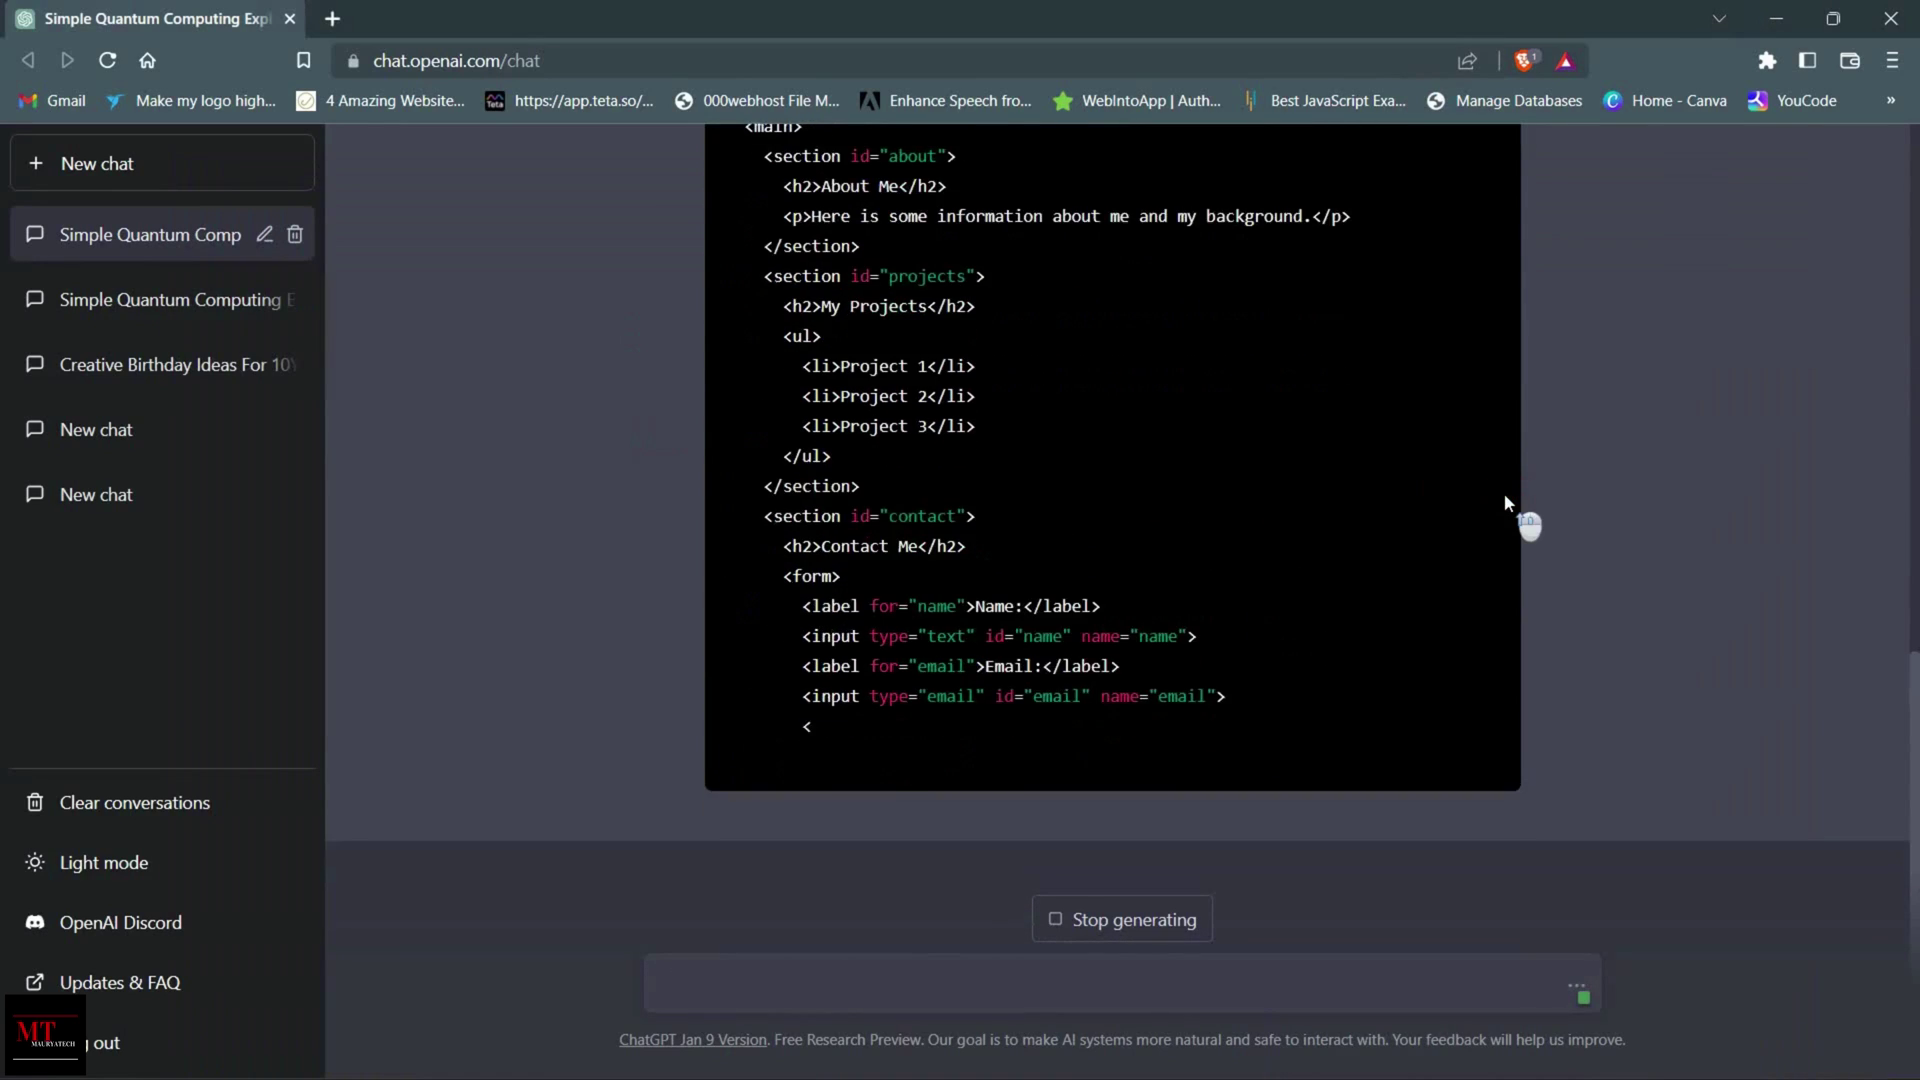
scroll(1504, 494, up, 8)
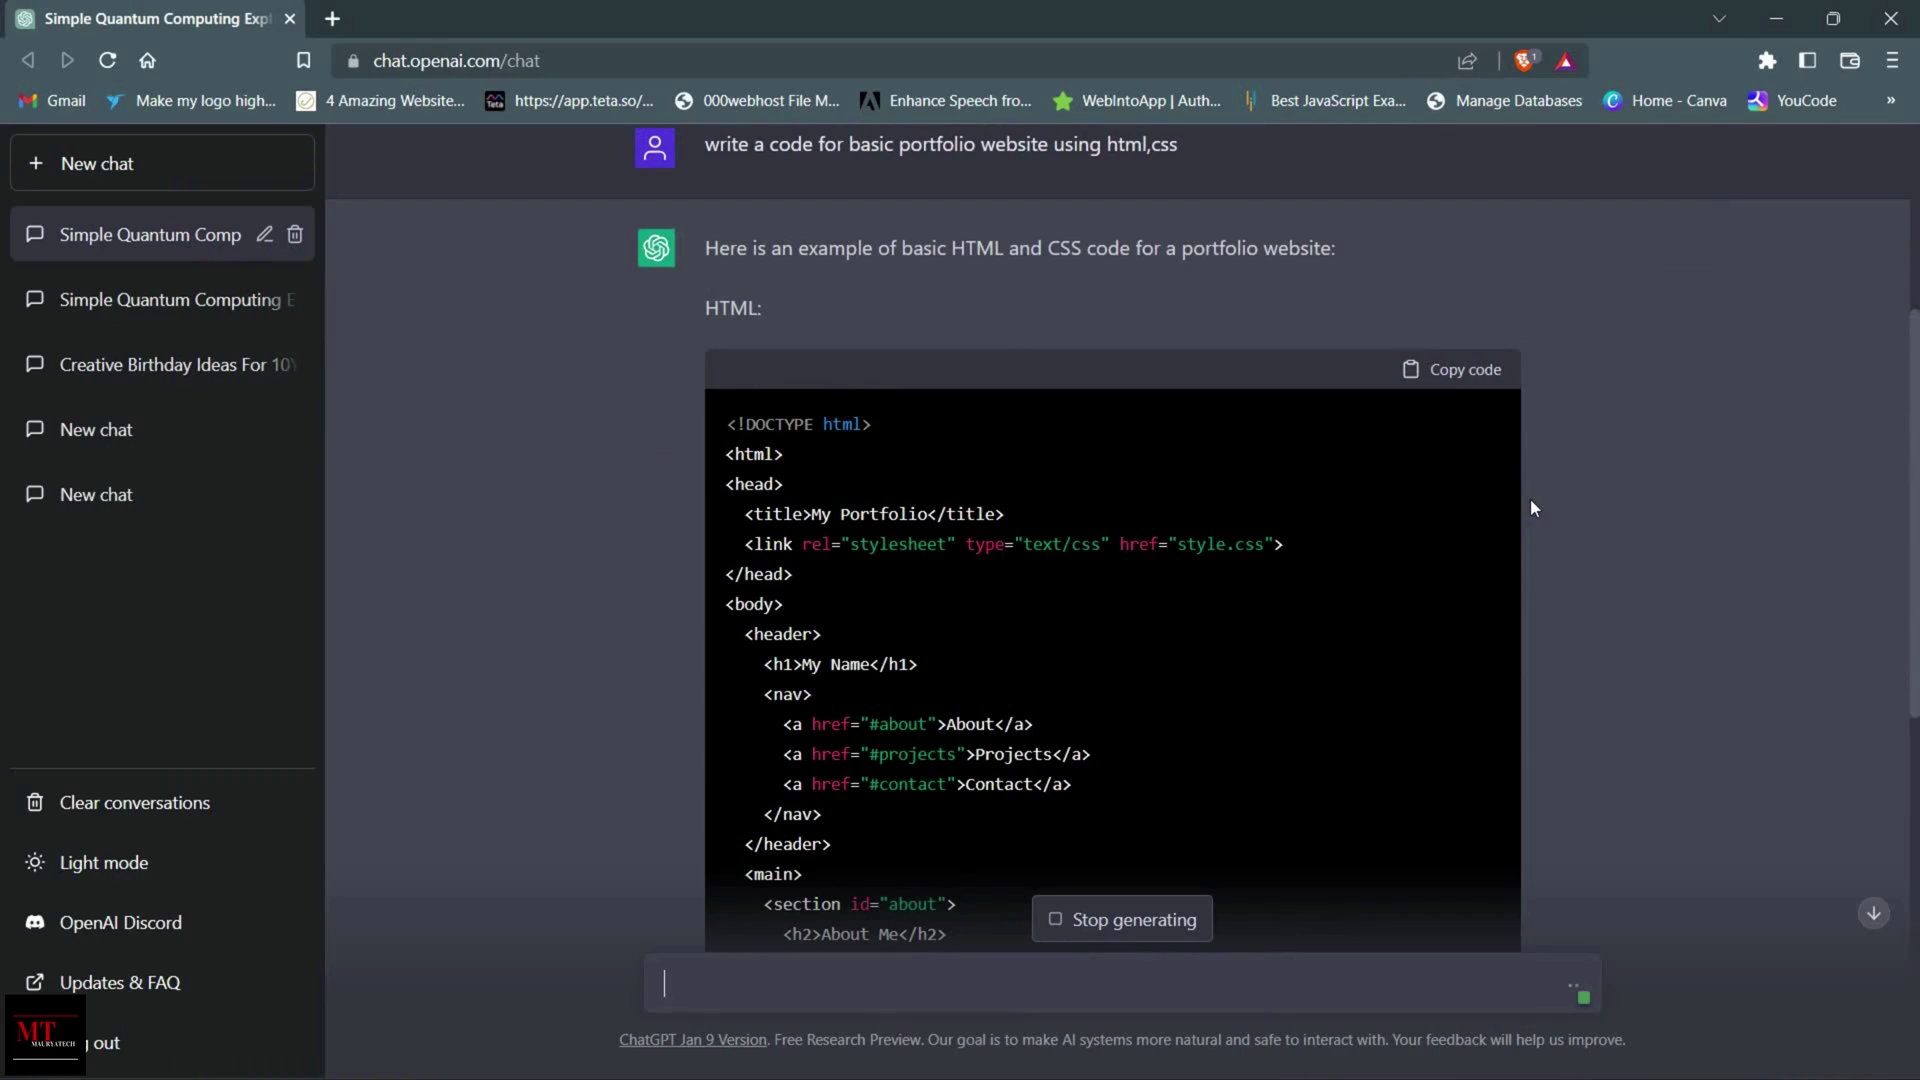
scroll(1531, 507, down, 10)
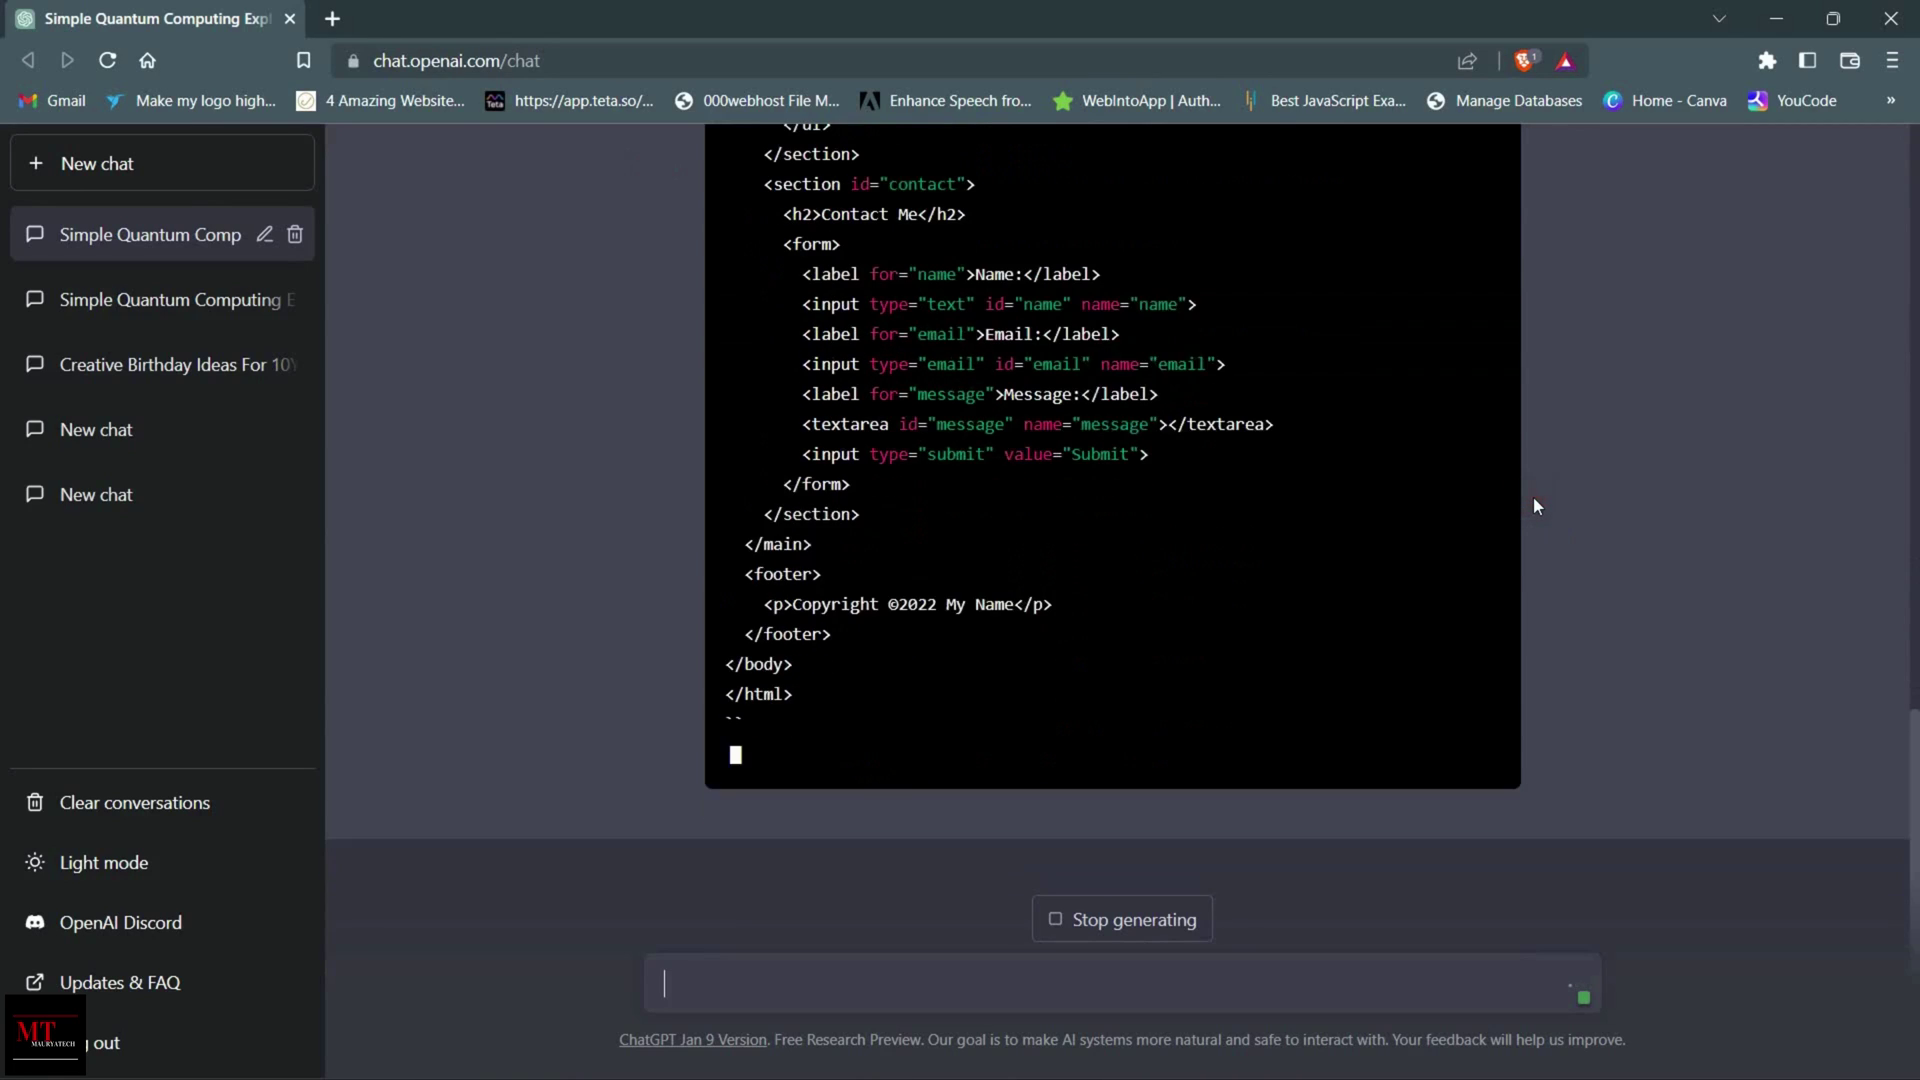
scroll(1536, 496, up, 15)
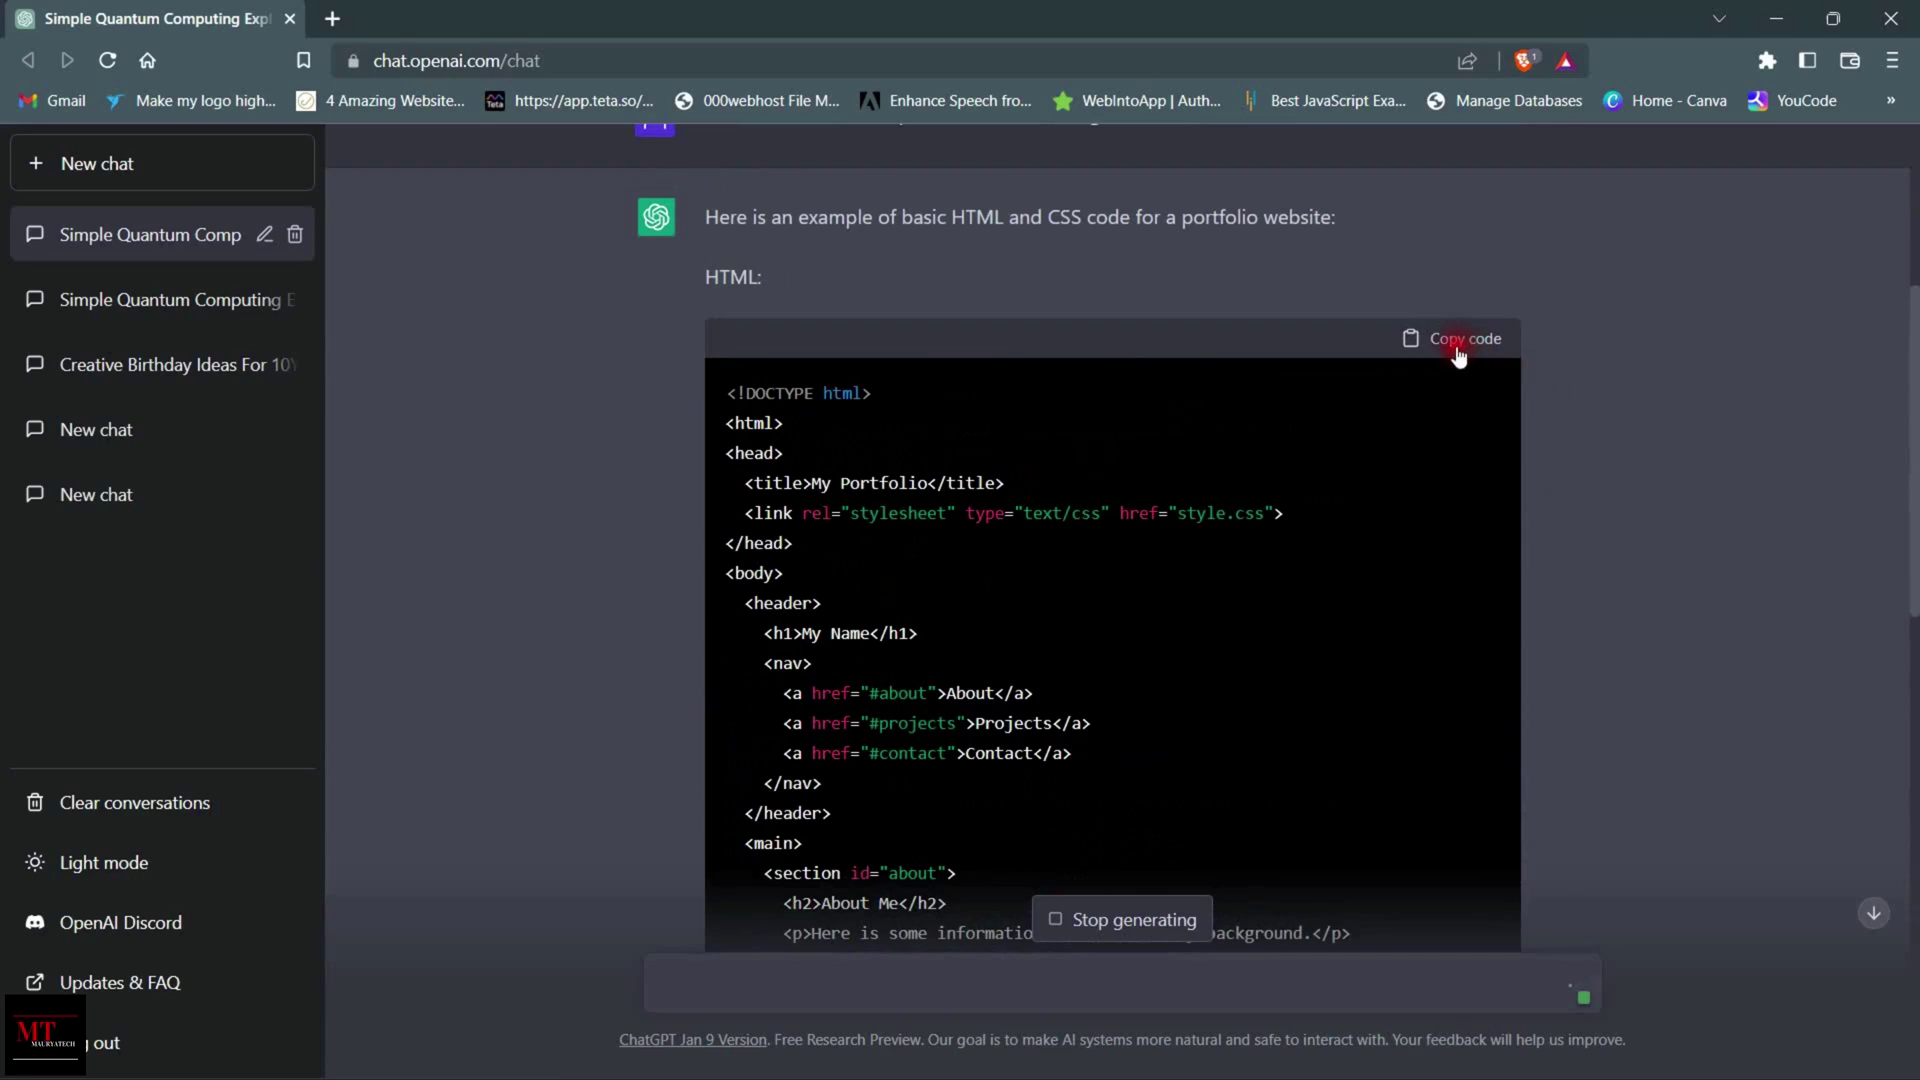
click(1452, 345)
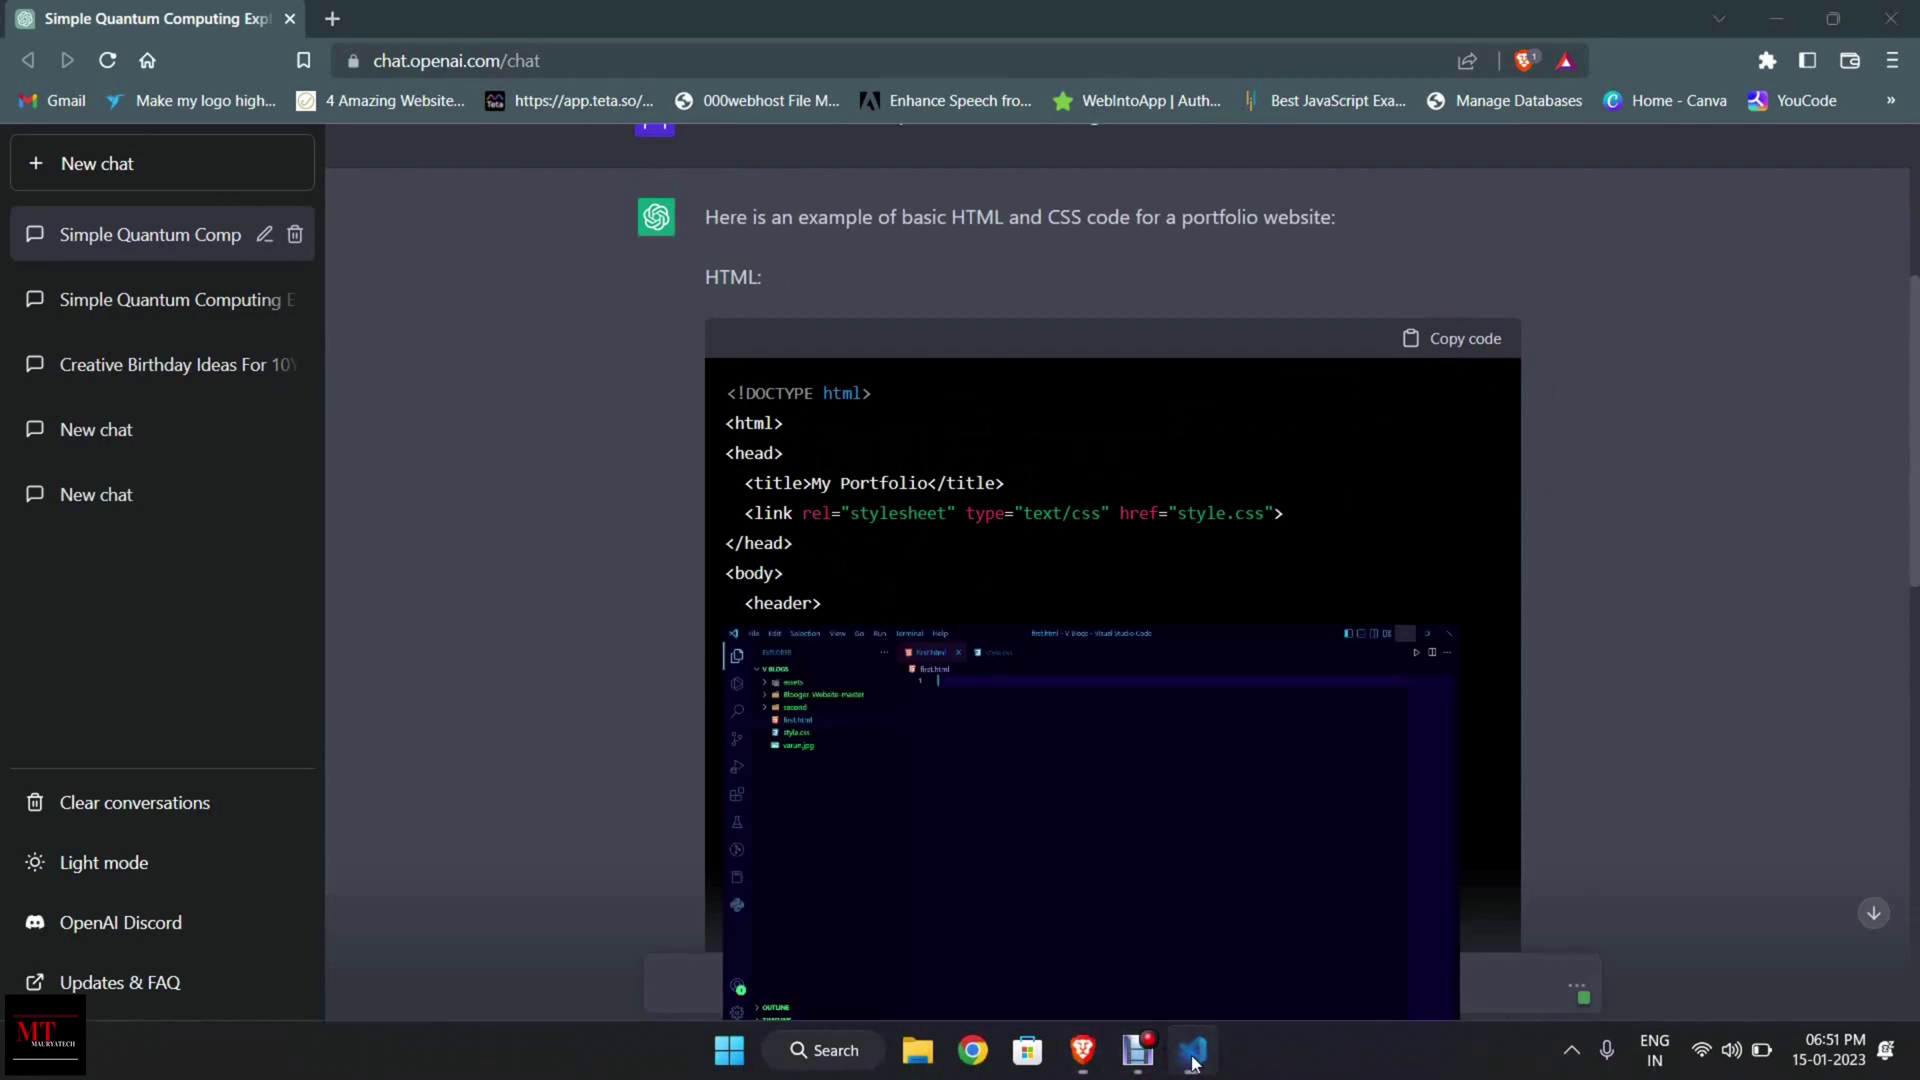
- Paste the copied portfolio HTML into first.html and save it
click(1193, 1068)
click(653, 150)
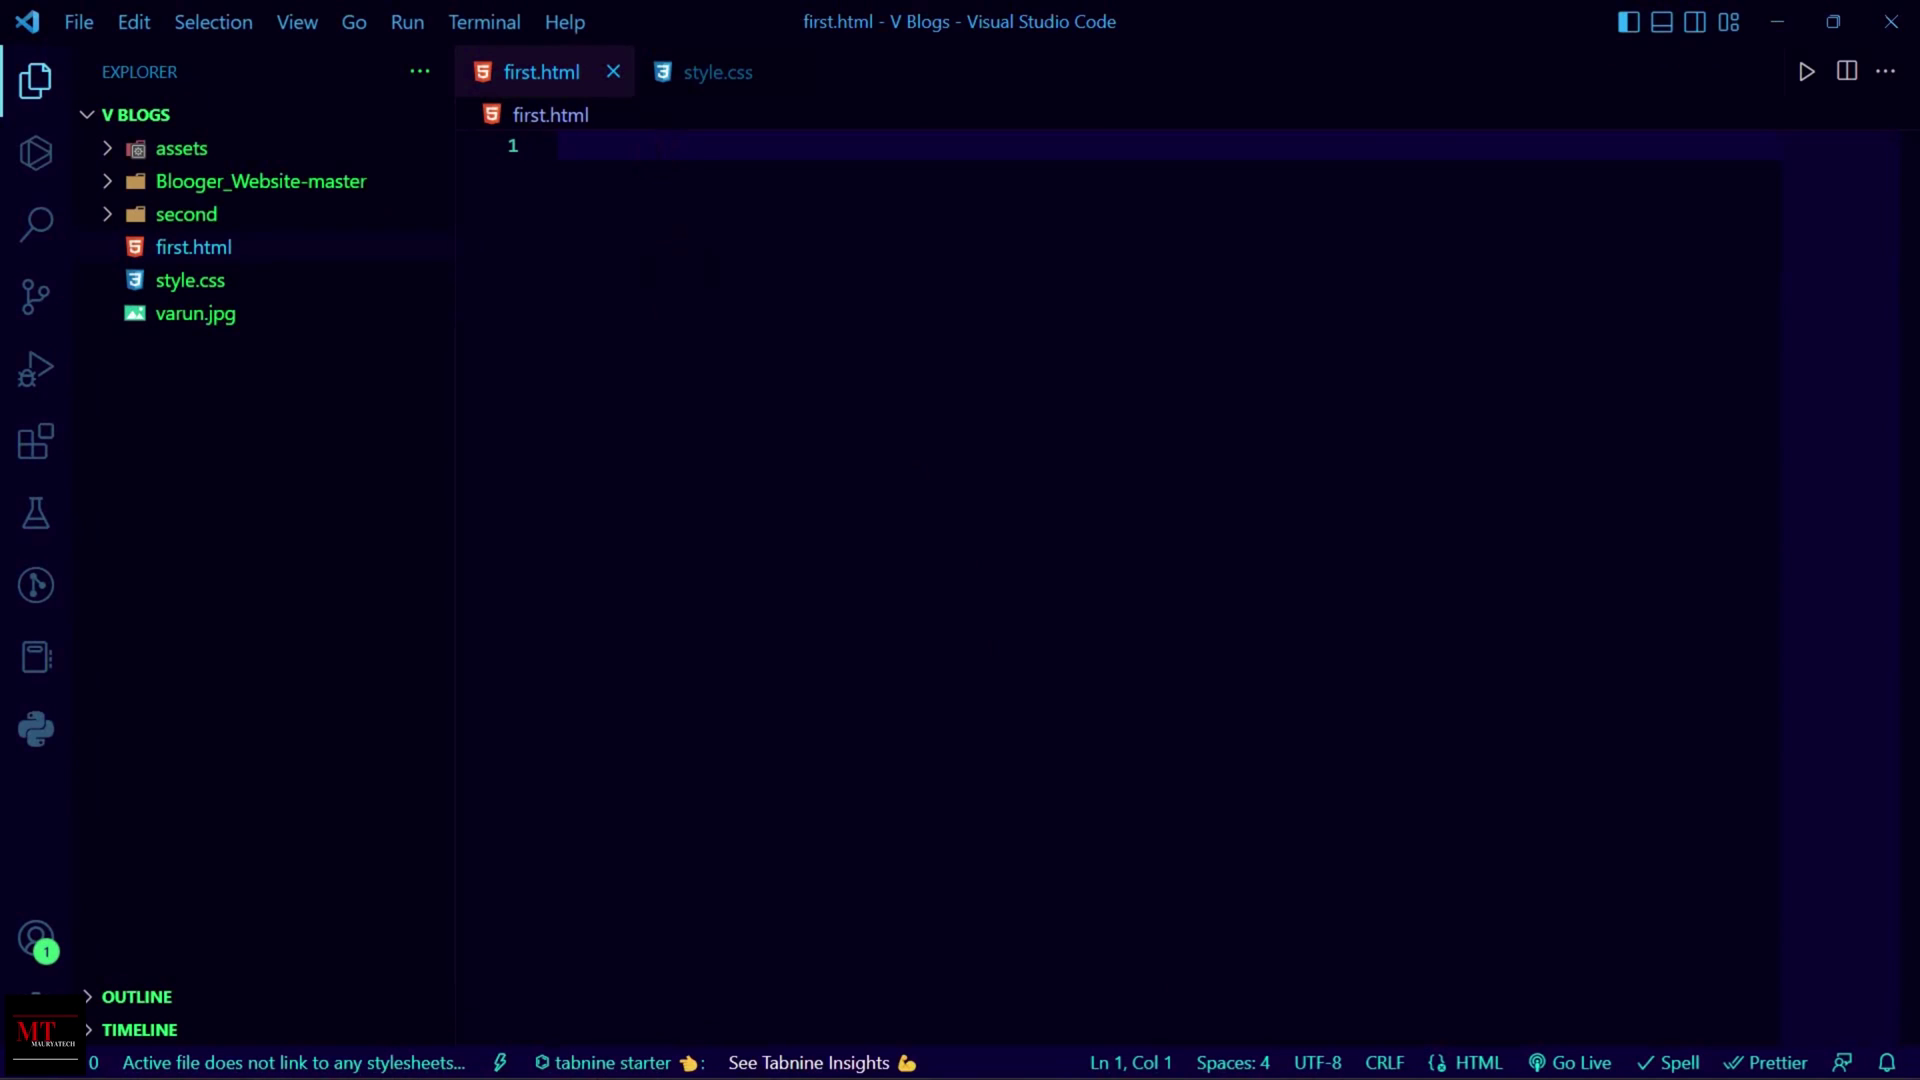
right_click(655, 463)
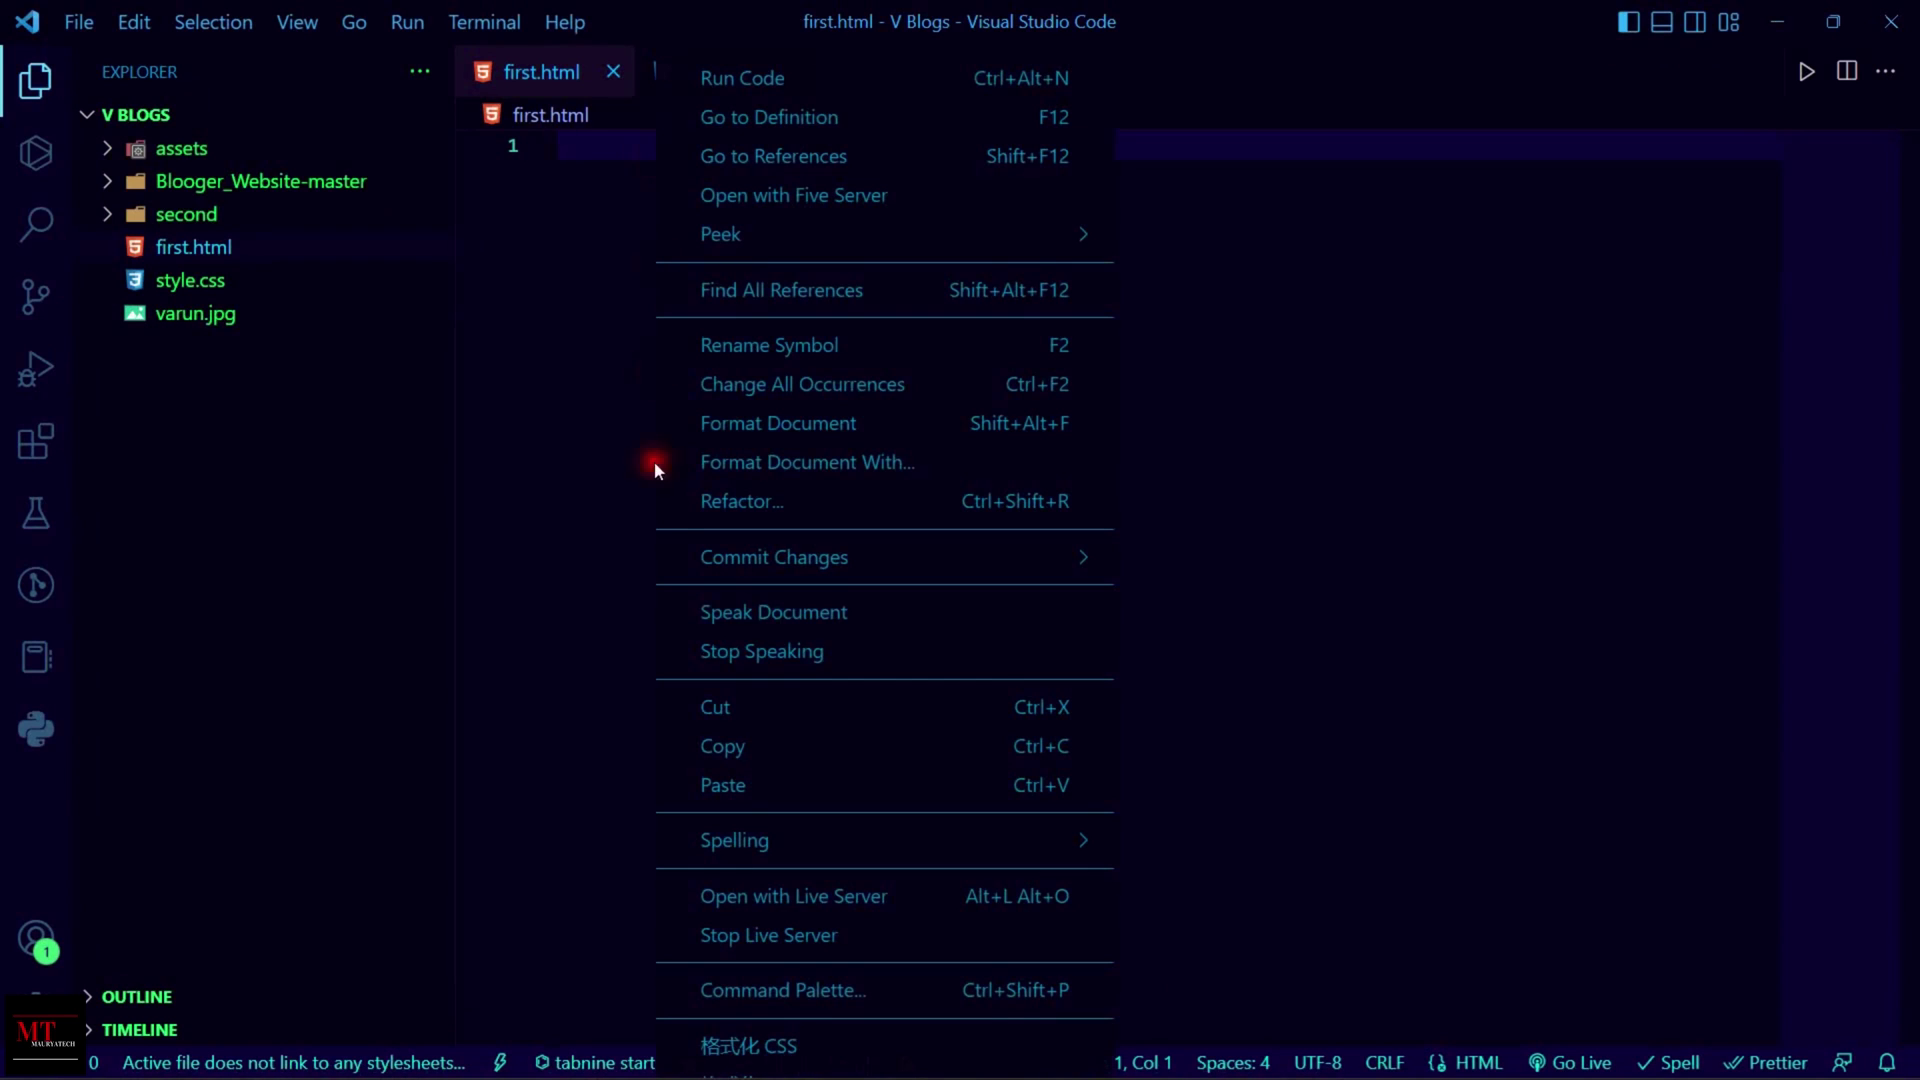
click(718, 784)
click(823, 604)
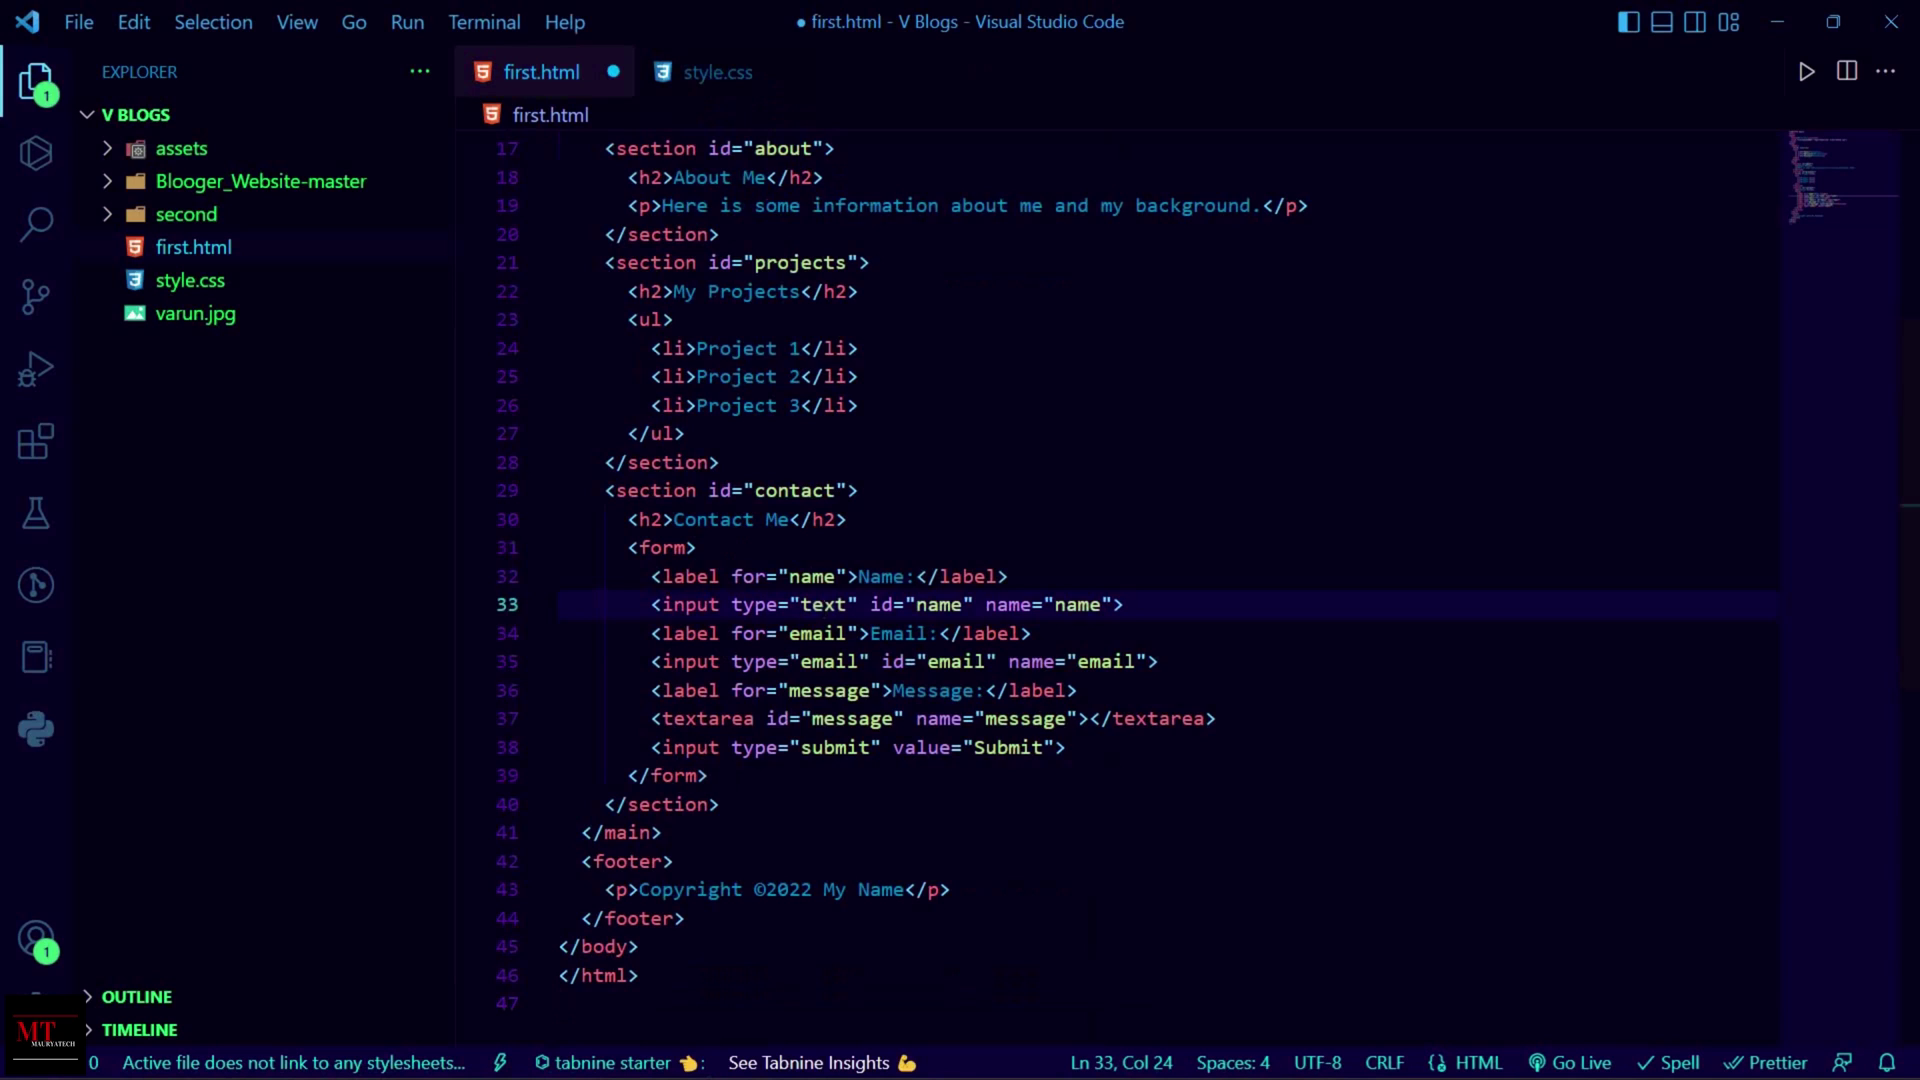
key(ctrl+s)
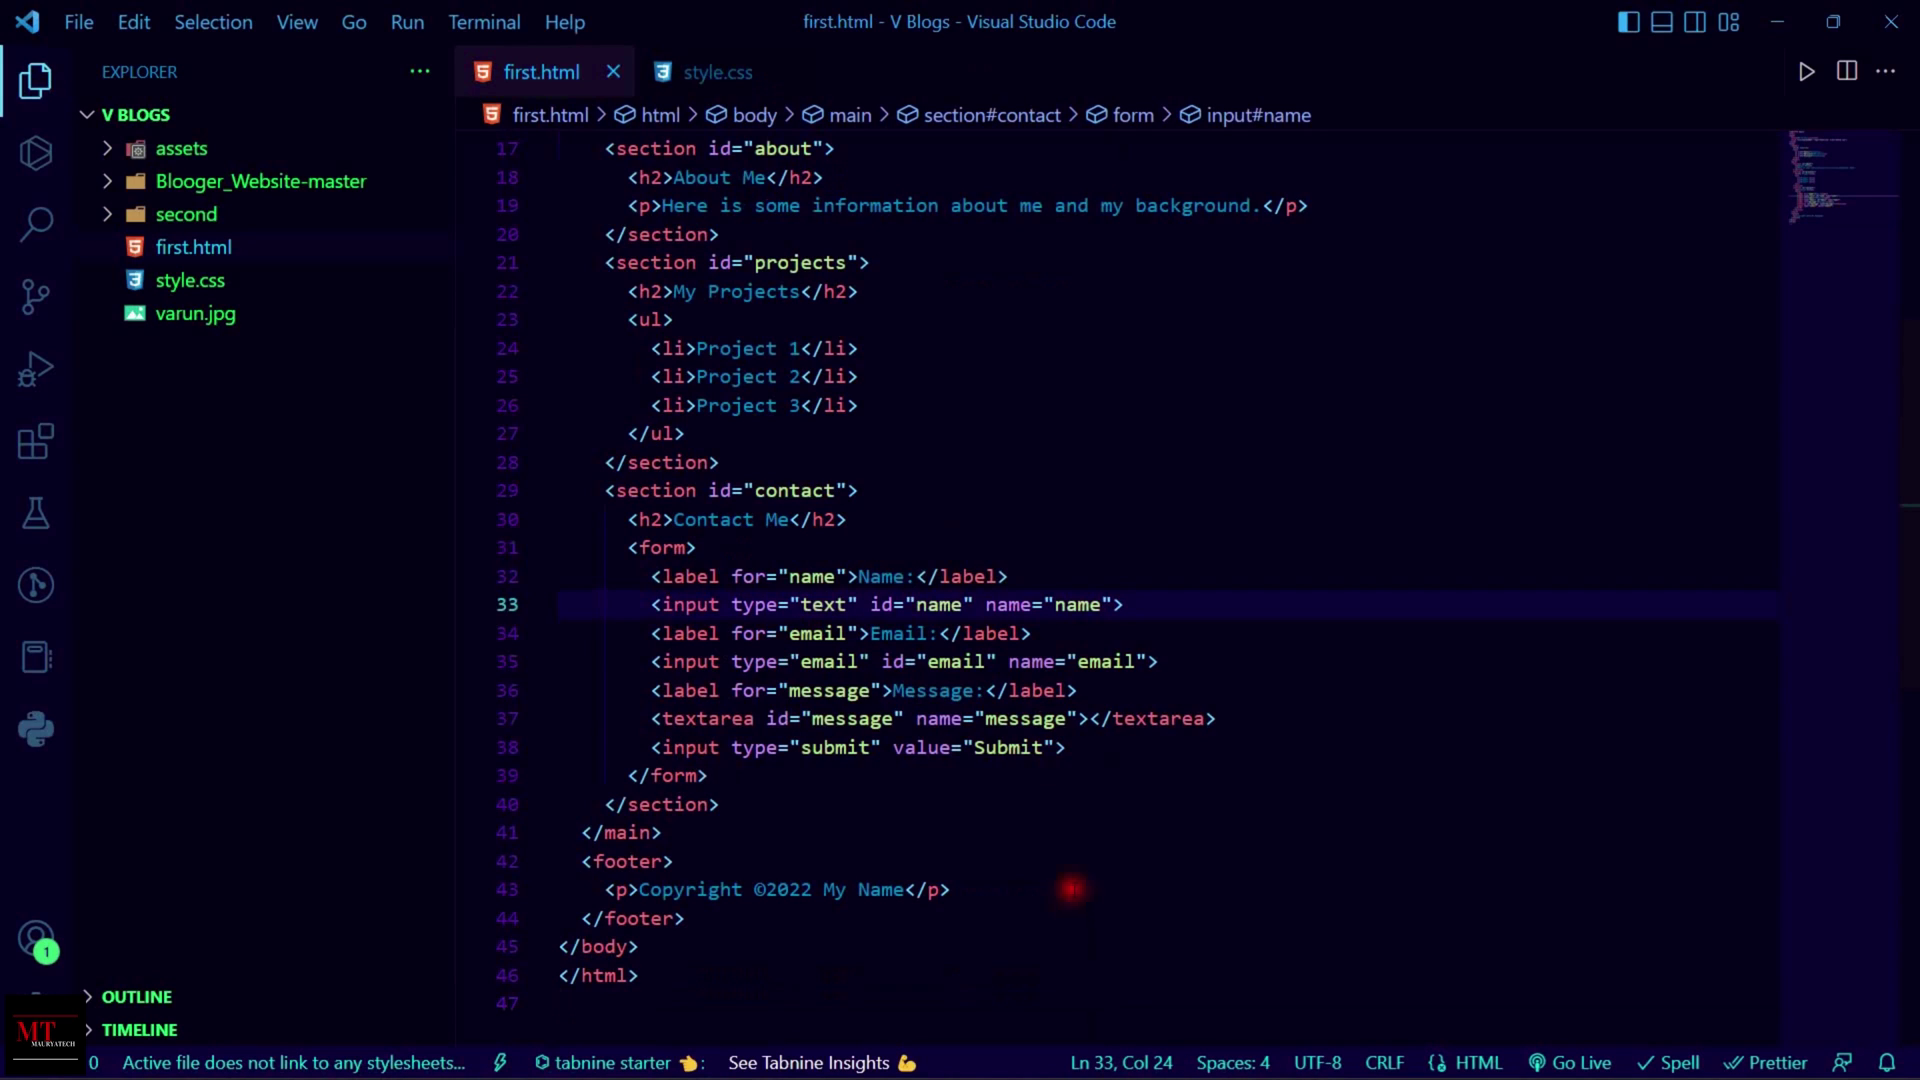
click(690, 70)
- Scroll through ChatGPT's CSS reply and copy the complete stylesheet code block
mouse_move(1166, 1020)
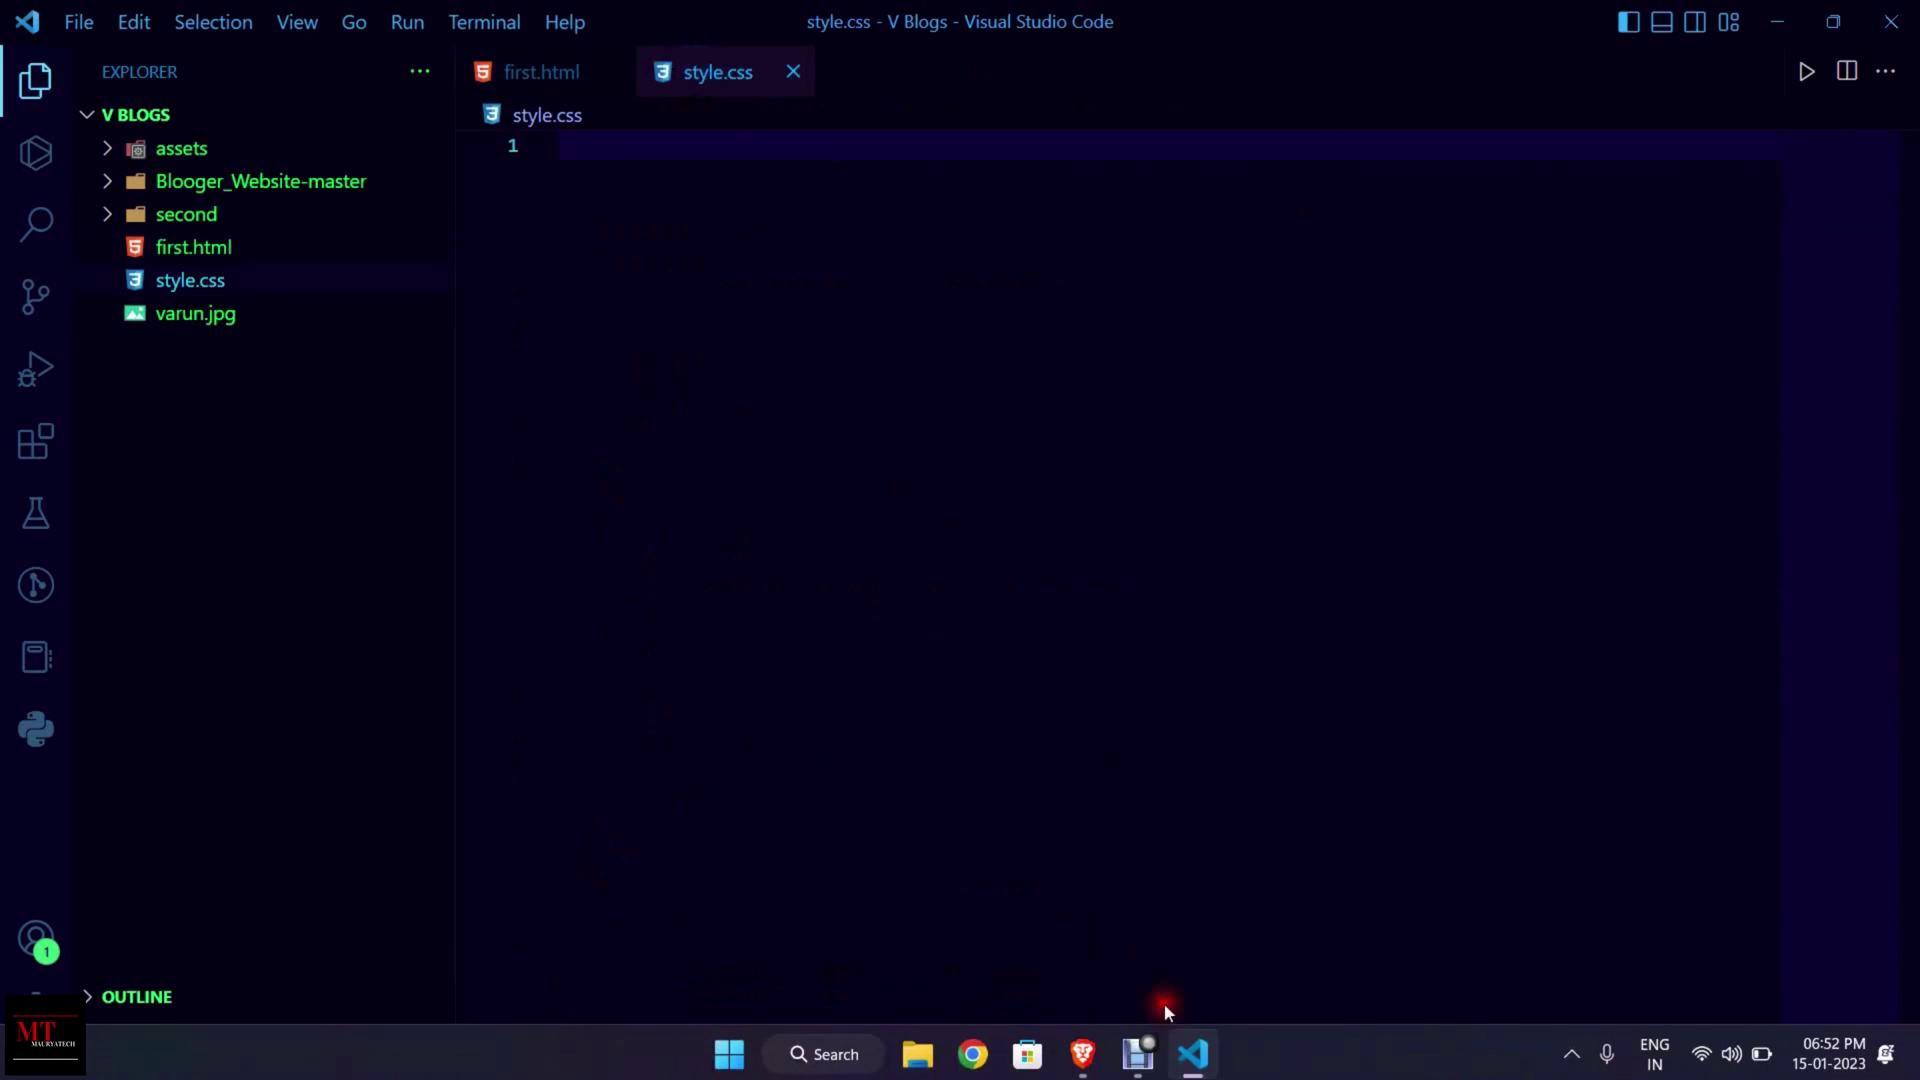
click(1084, 1052)
scroll(1213, 643, down, 15)
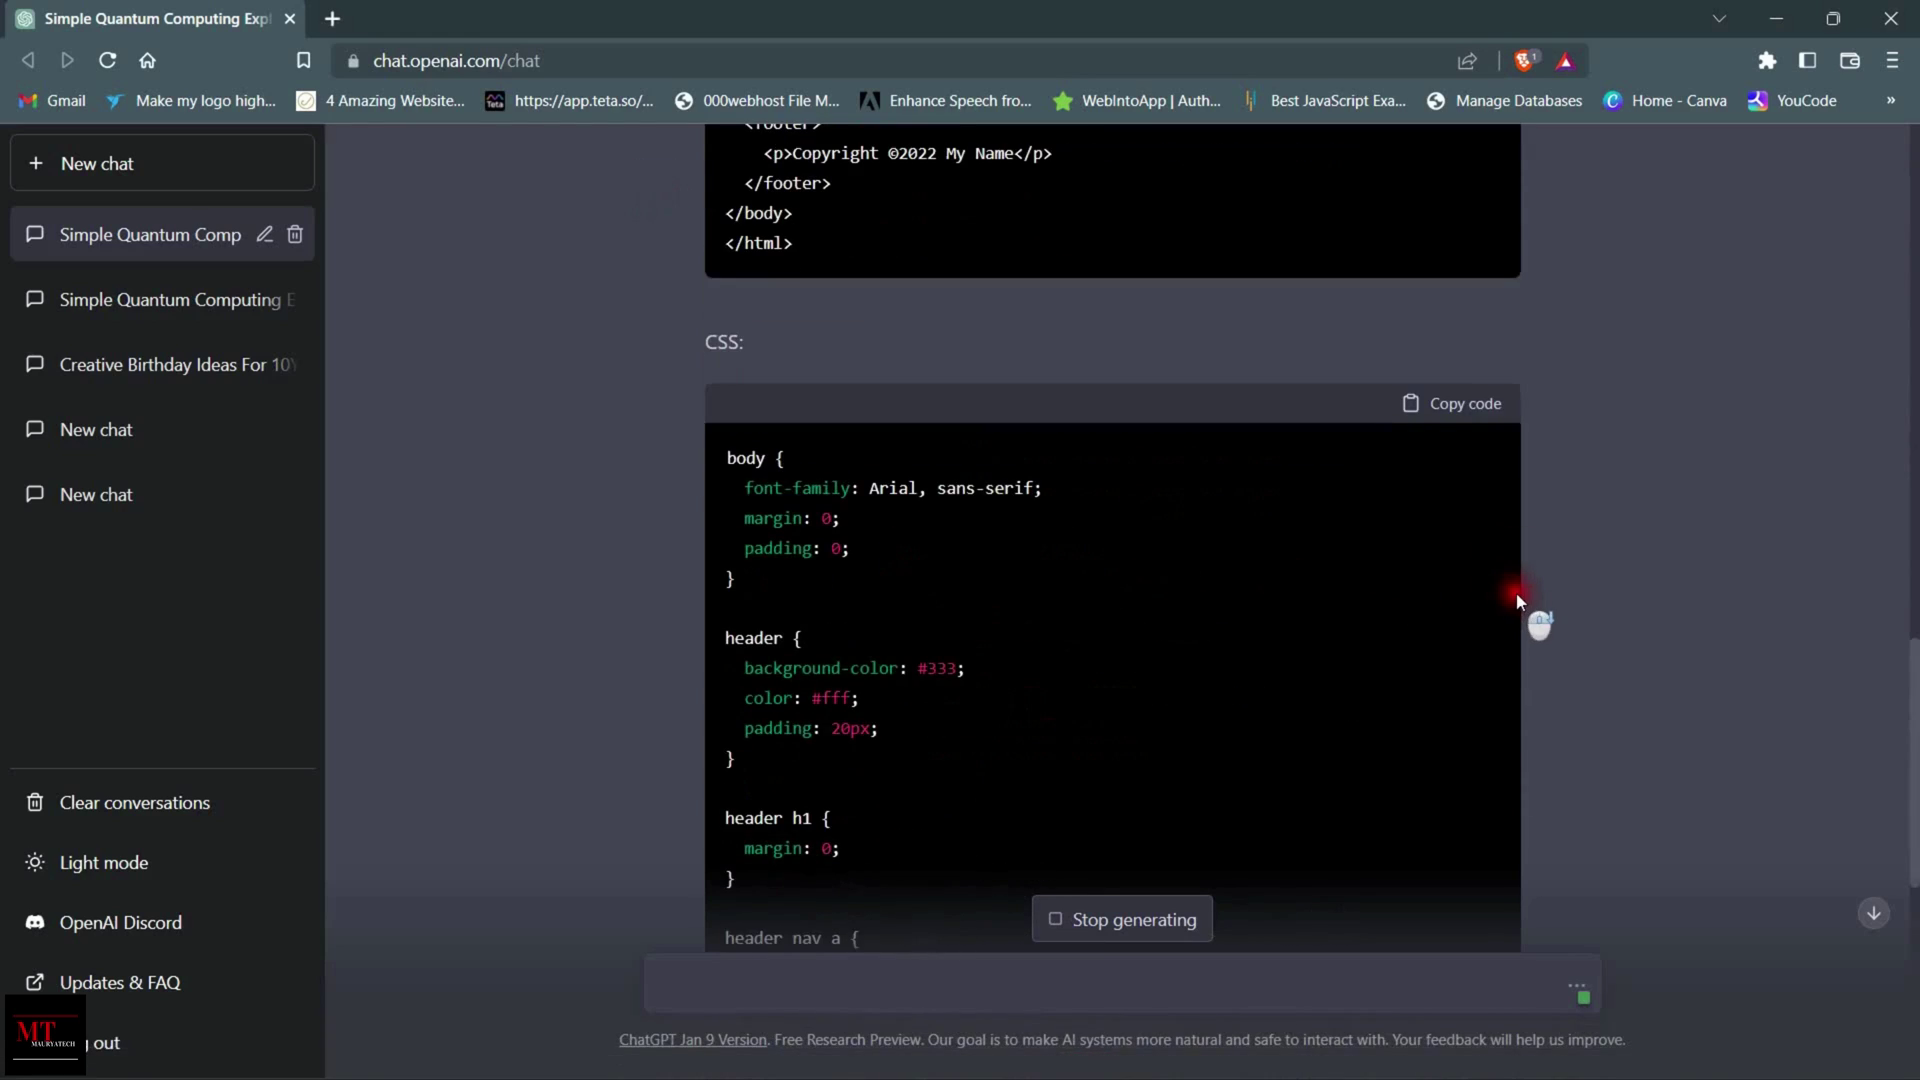
scroll(1530, 636, down, 5)
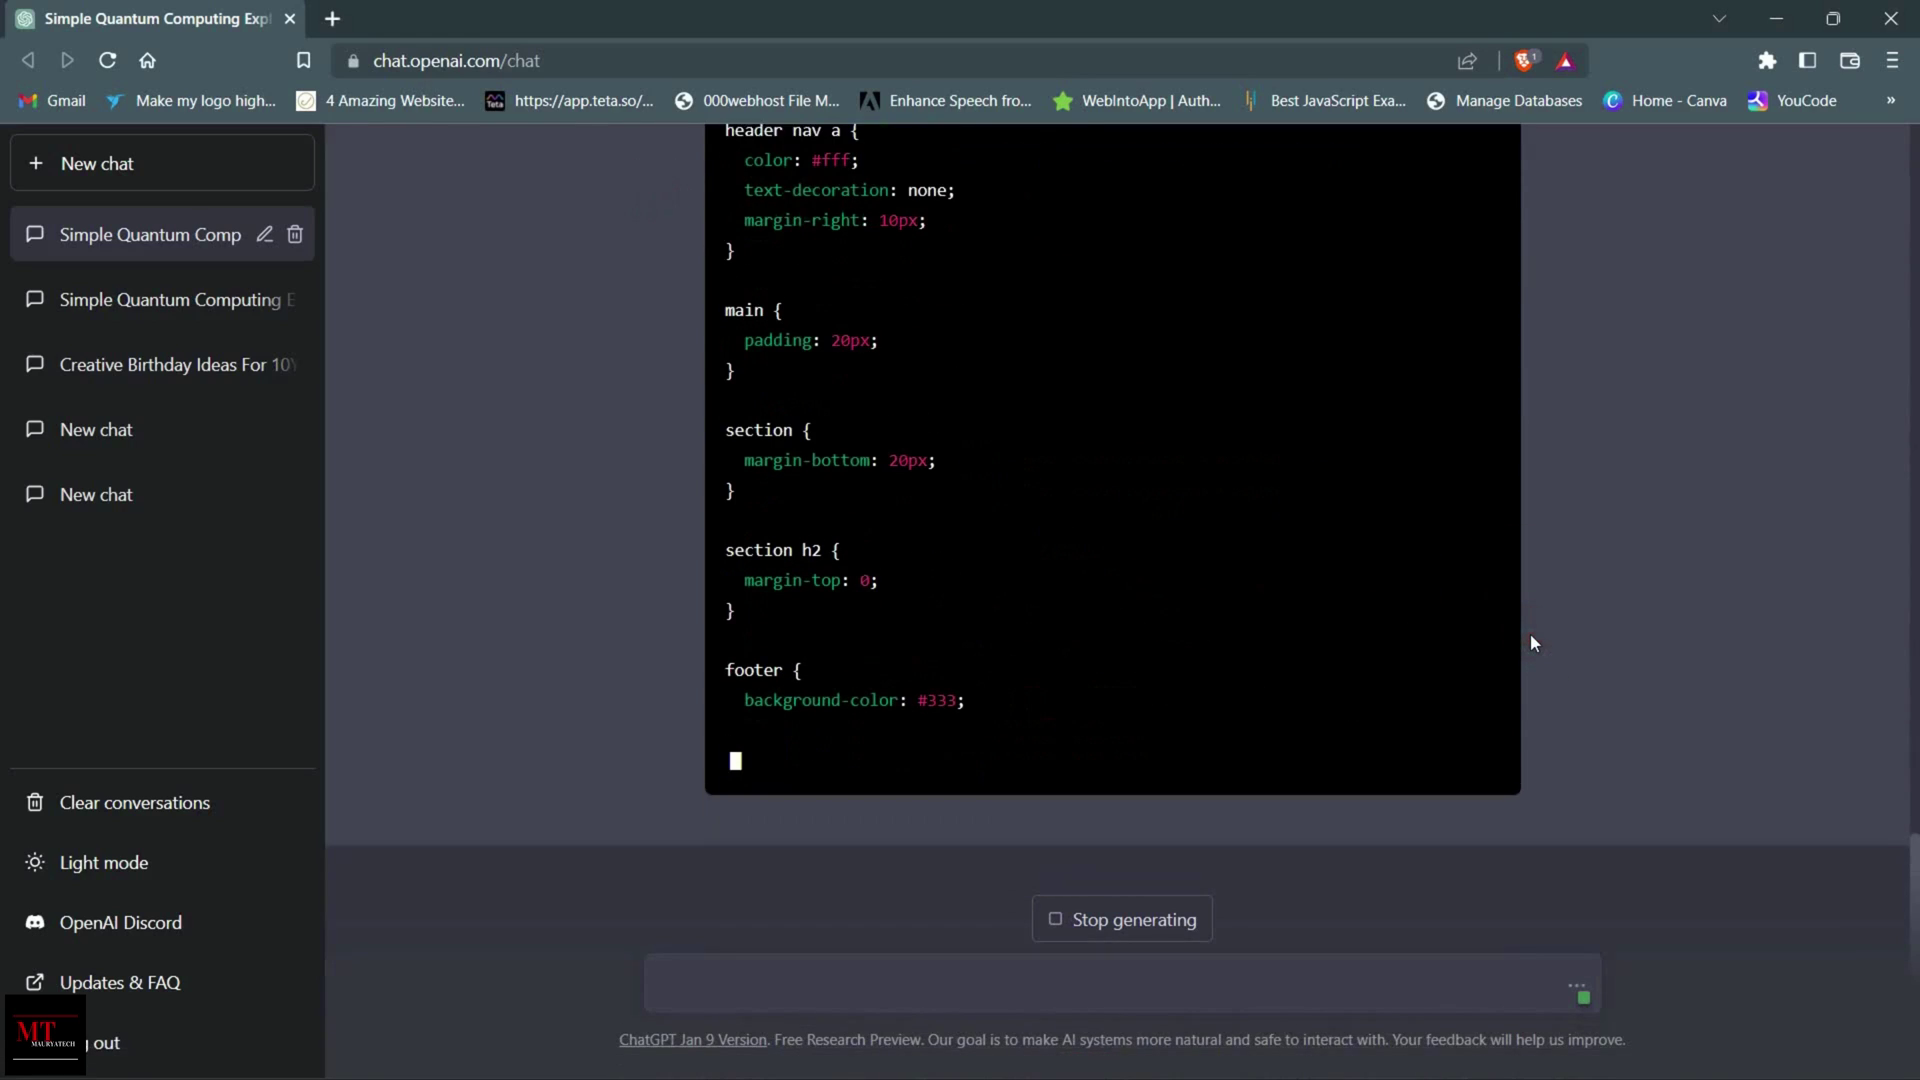
click(1516, 621)
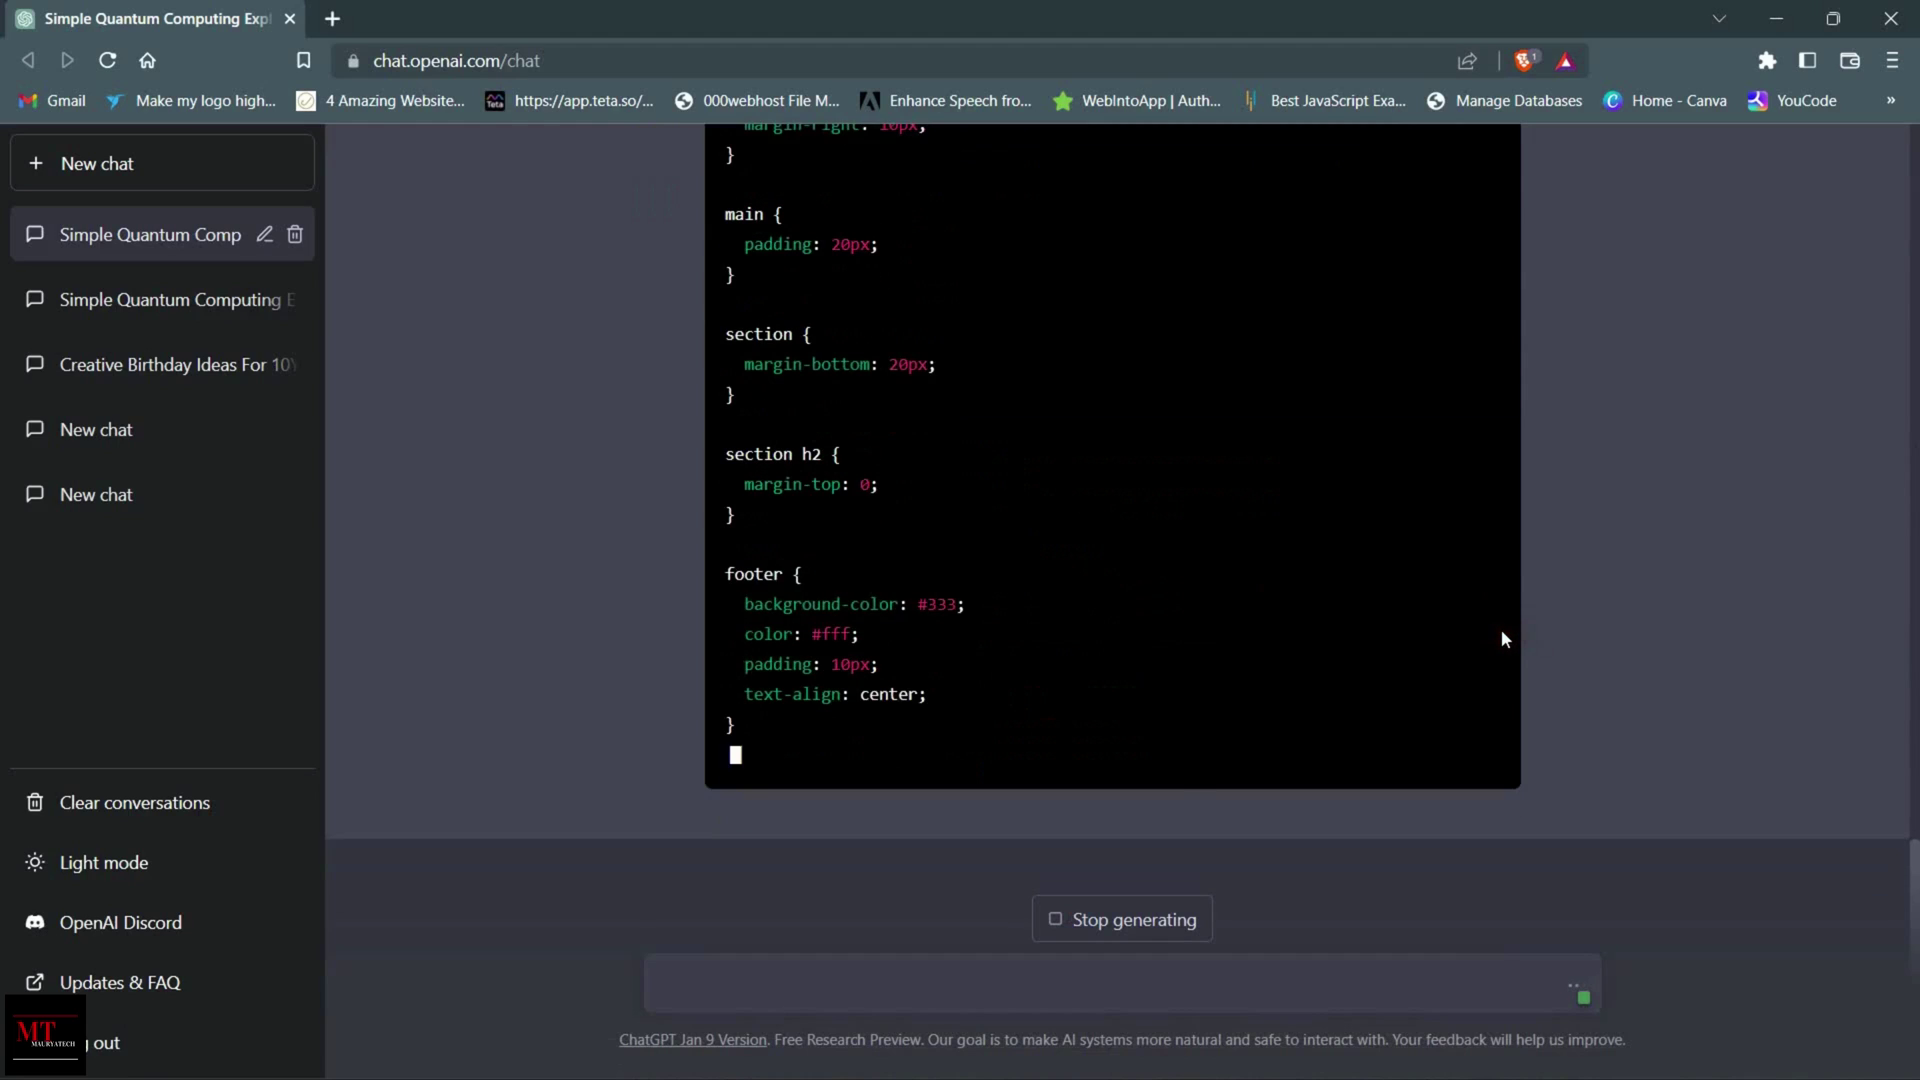
scroll(1502, 632, up, 5)
scroll(1502, 638, up, 3)
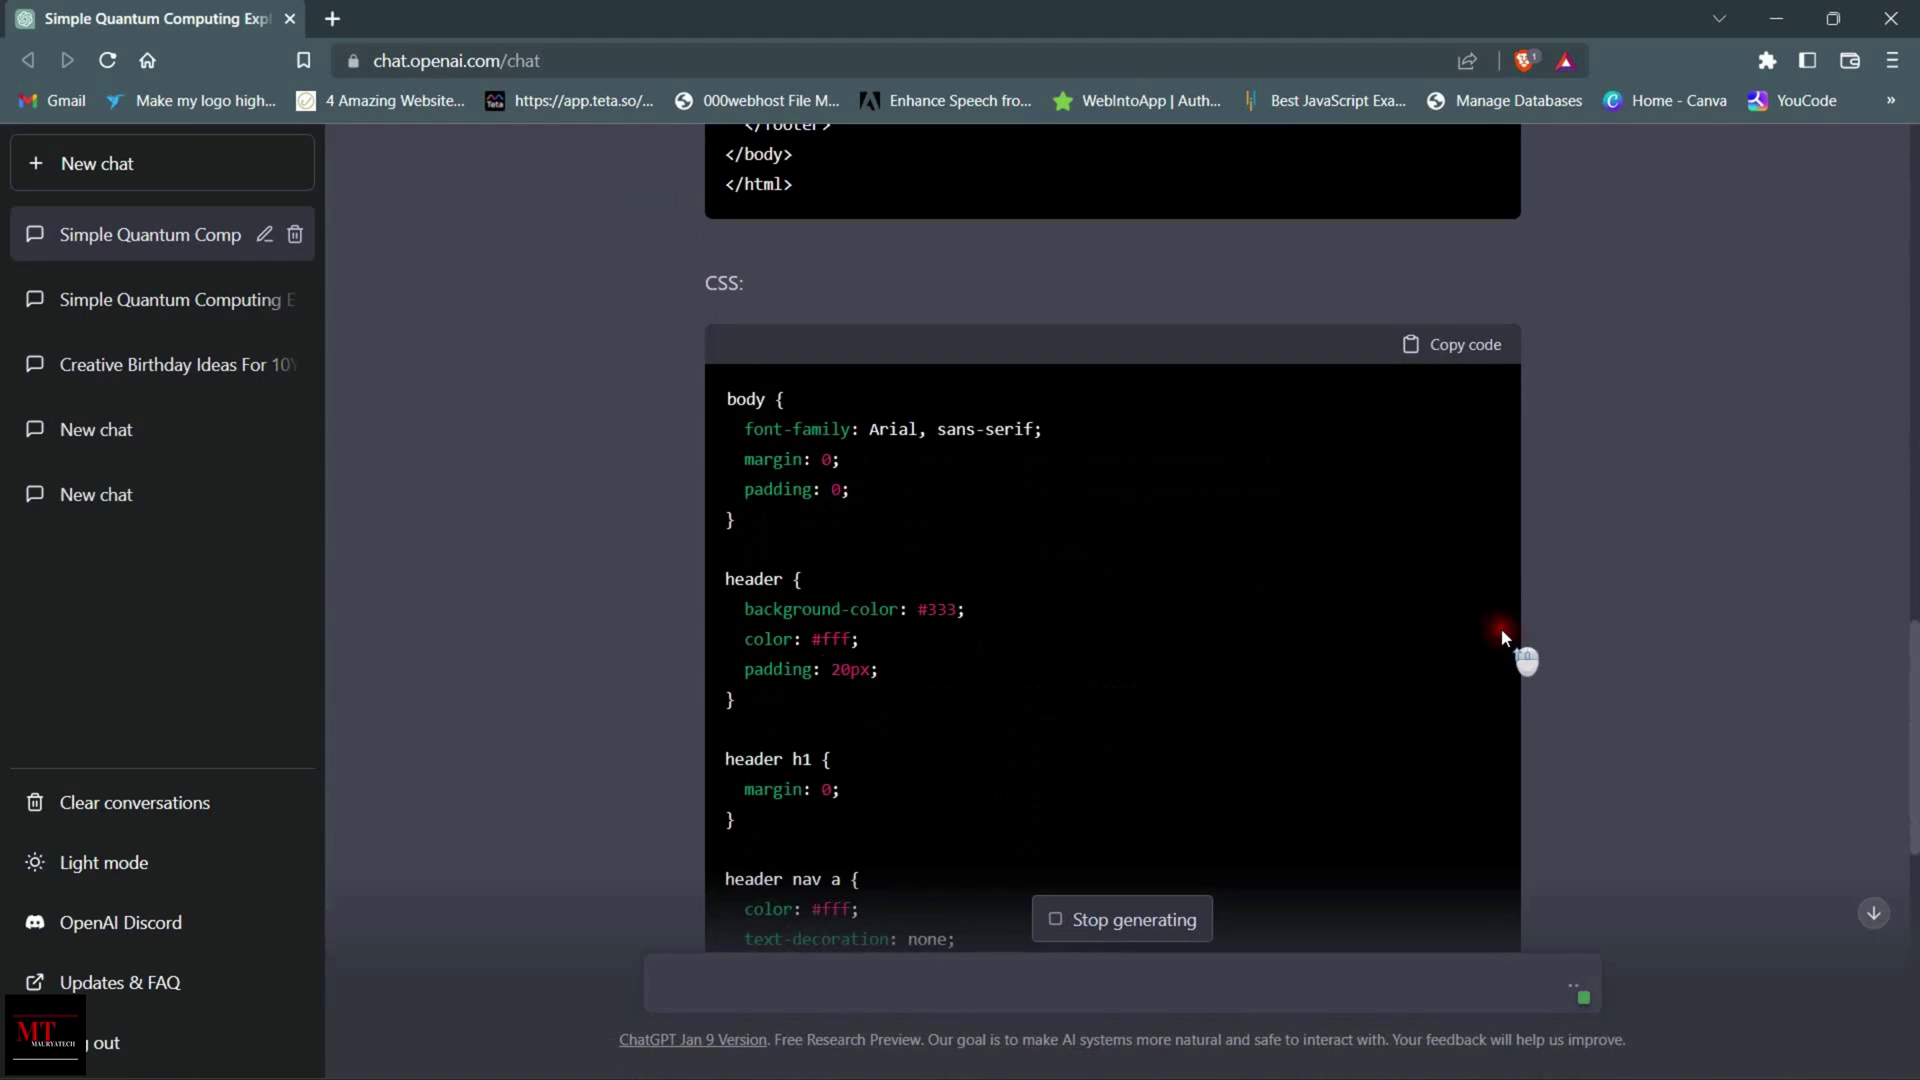
click(1467, 347)
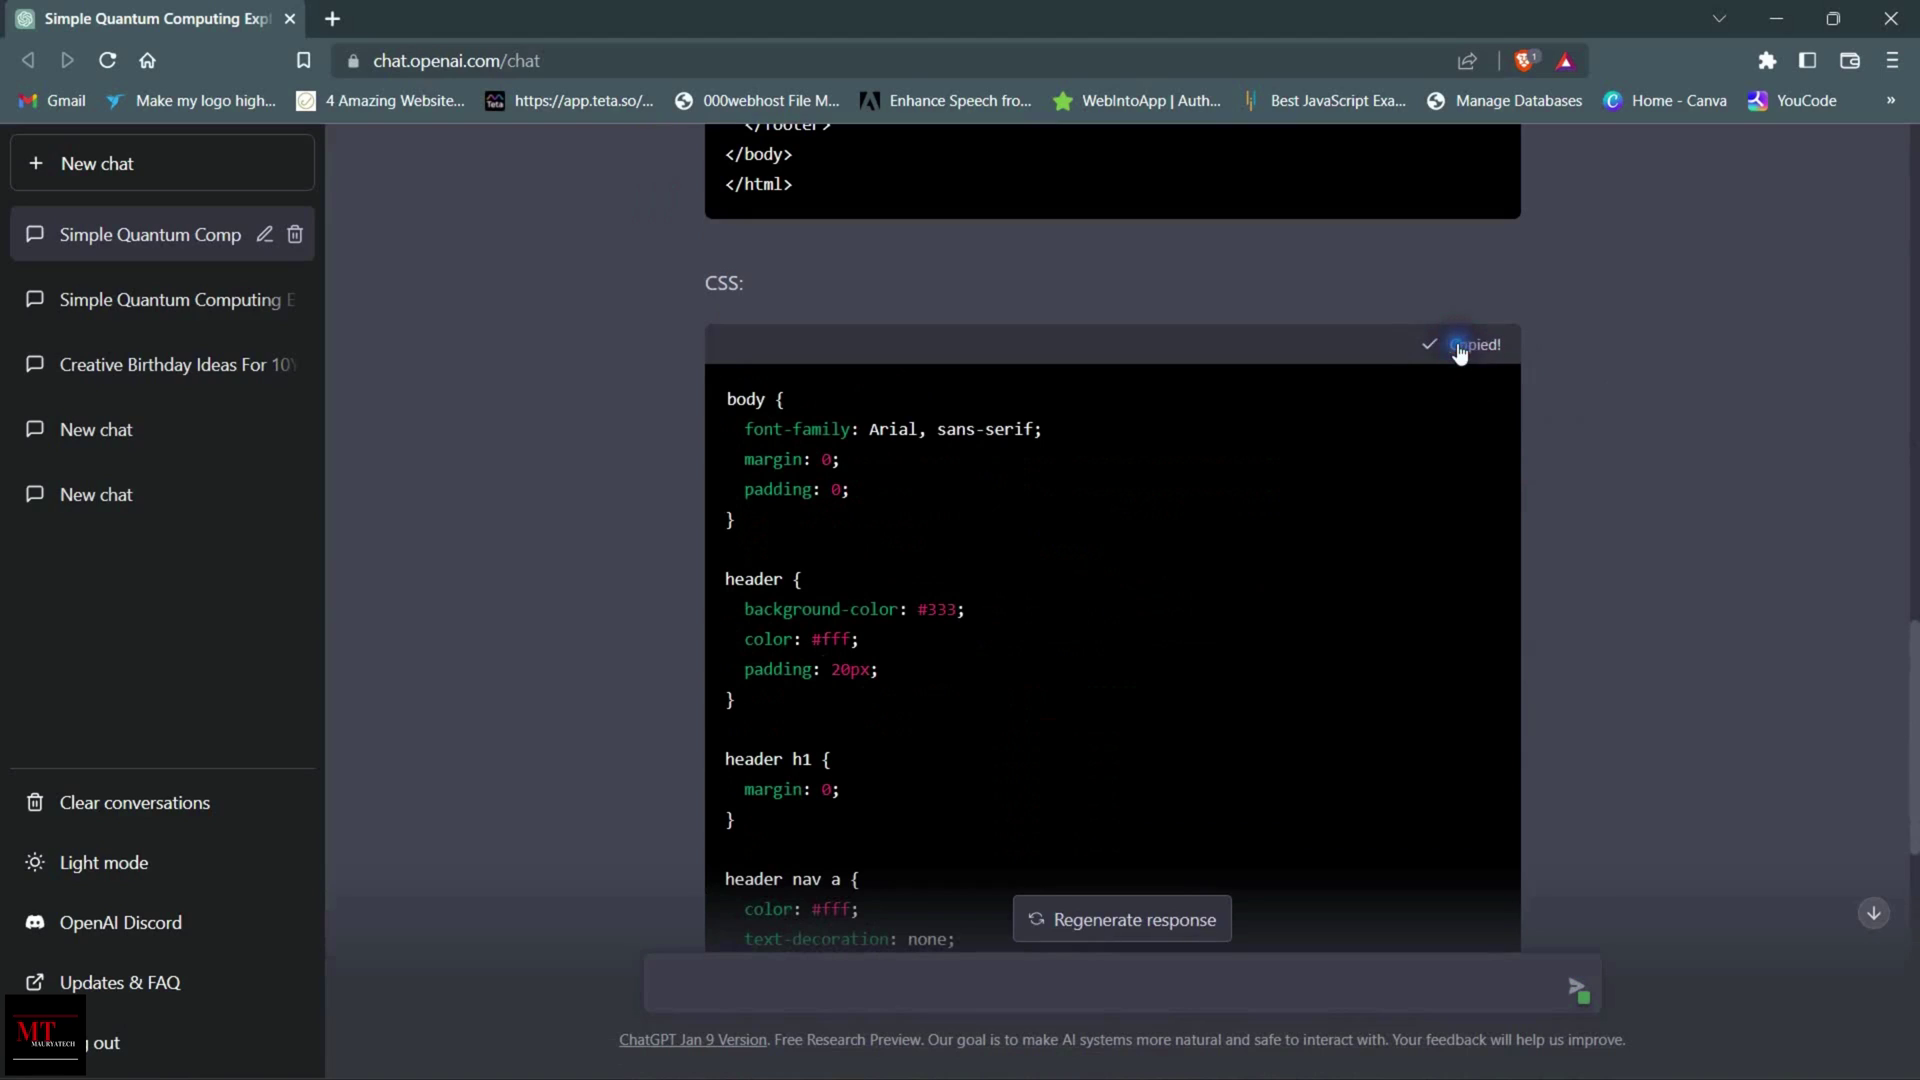
- Paste the copied portfolio CSS into style.css and save it
click(1190, 1052)
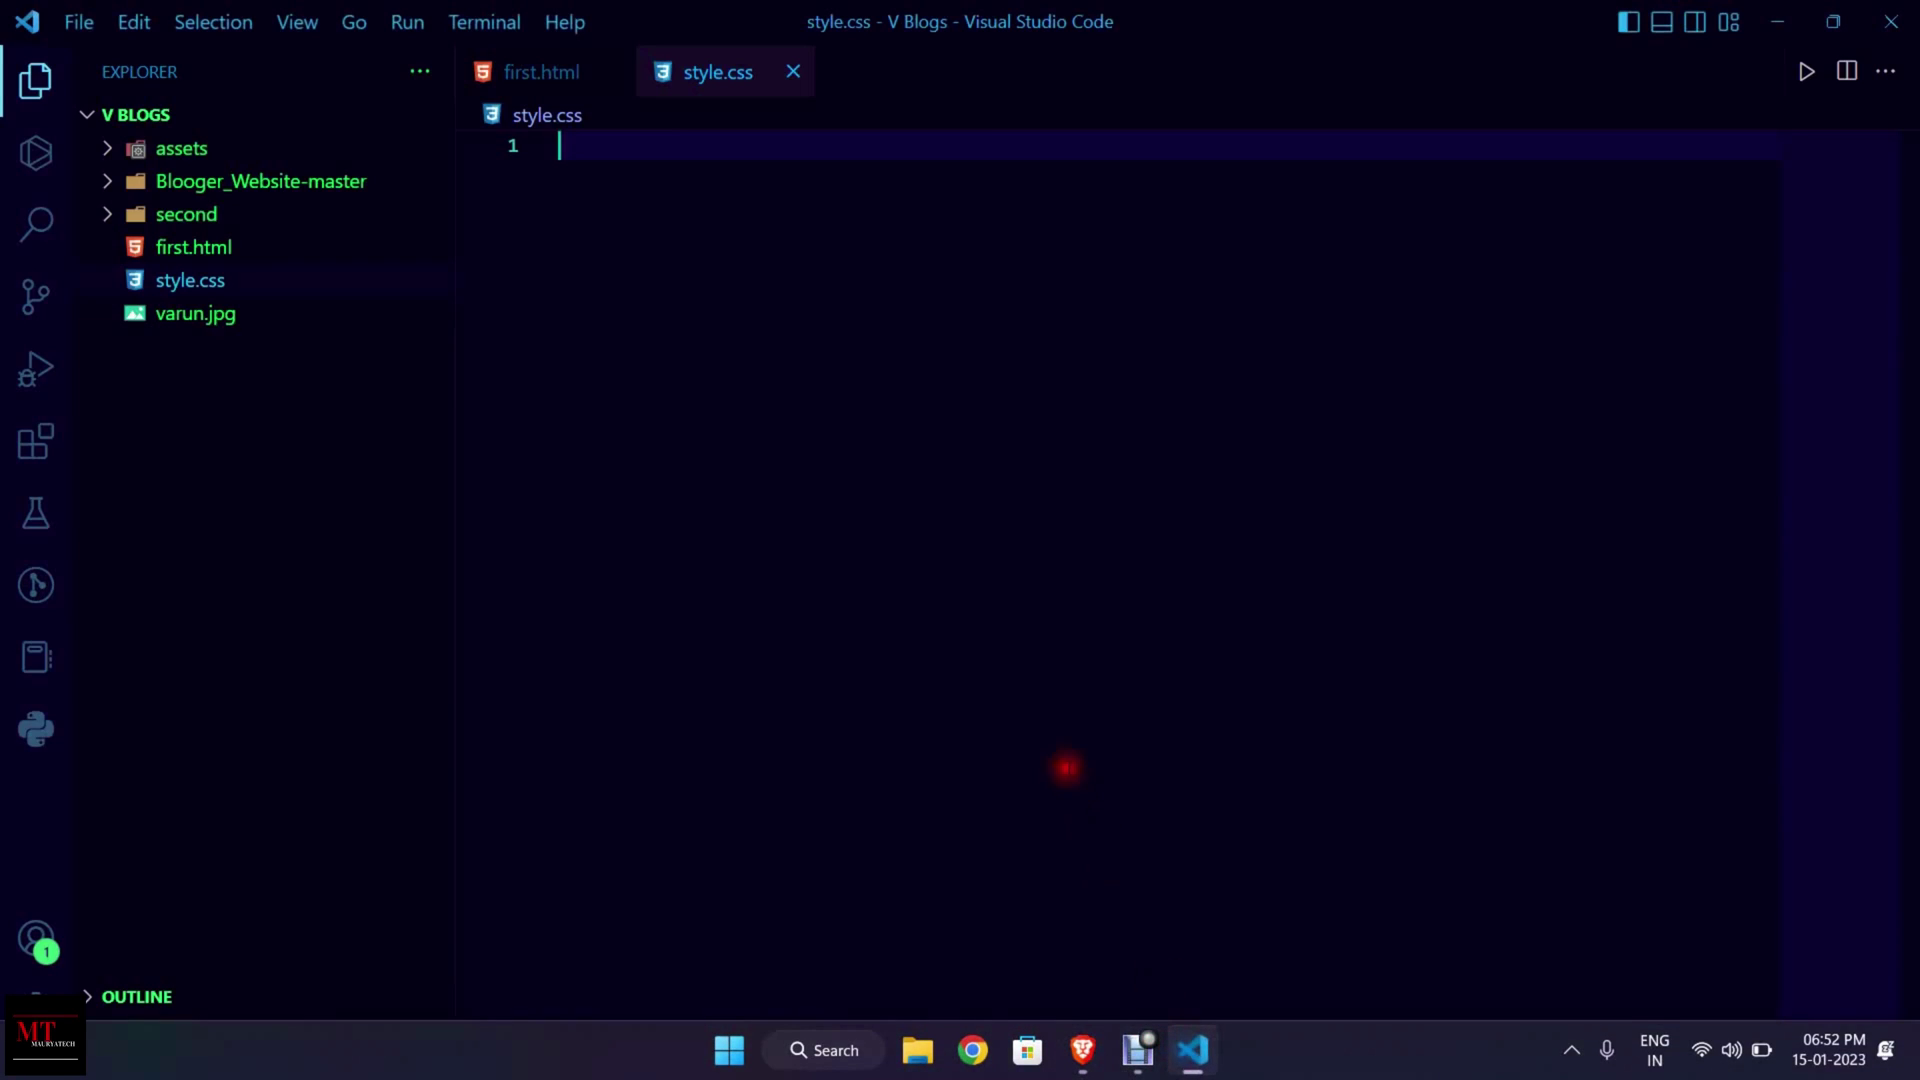
text(body {   font-family: Arial, sans-serif;   margin: 0;   padding: 0; }  header {   background-color: #333;   color: #fff;   padding: 10px; }  header h1 {   margin: 0; }  header nav a {   color: #fff;   text-decoration: none;   margin-right: 10px; }  main {   padding: 20px; }  section {   margin-bottom: 20px; }  section h2 {   margin-top: 0; }  footer {   background-color: #333;   color: #fff;   padding: 10px;   text-align: center; })
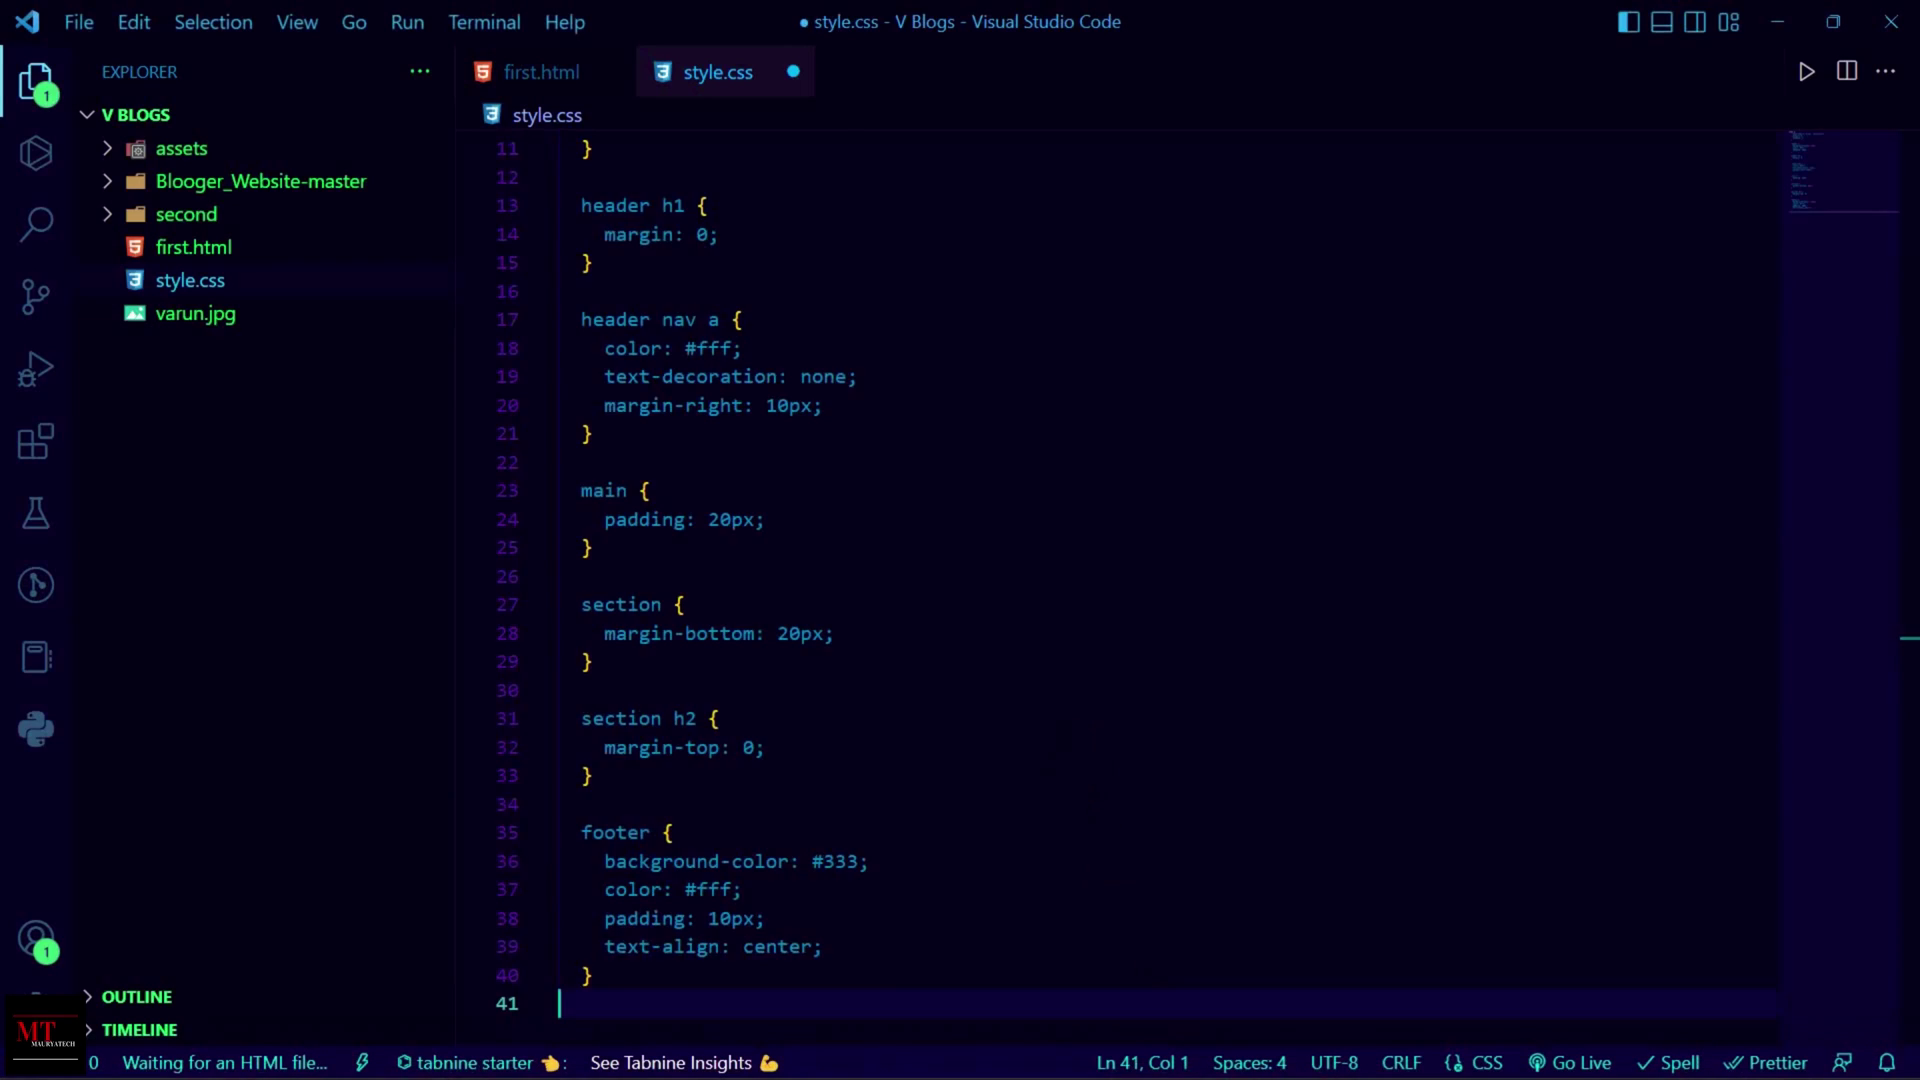
right_click(1053, 626)
key(ctrl+s)
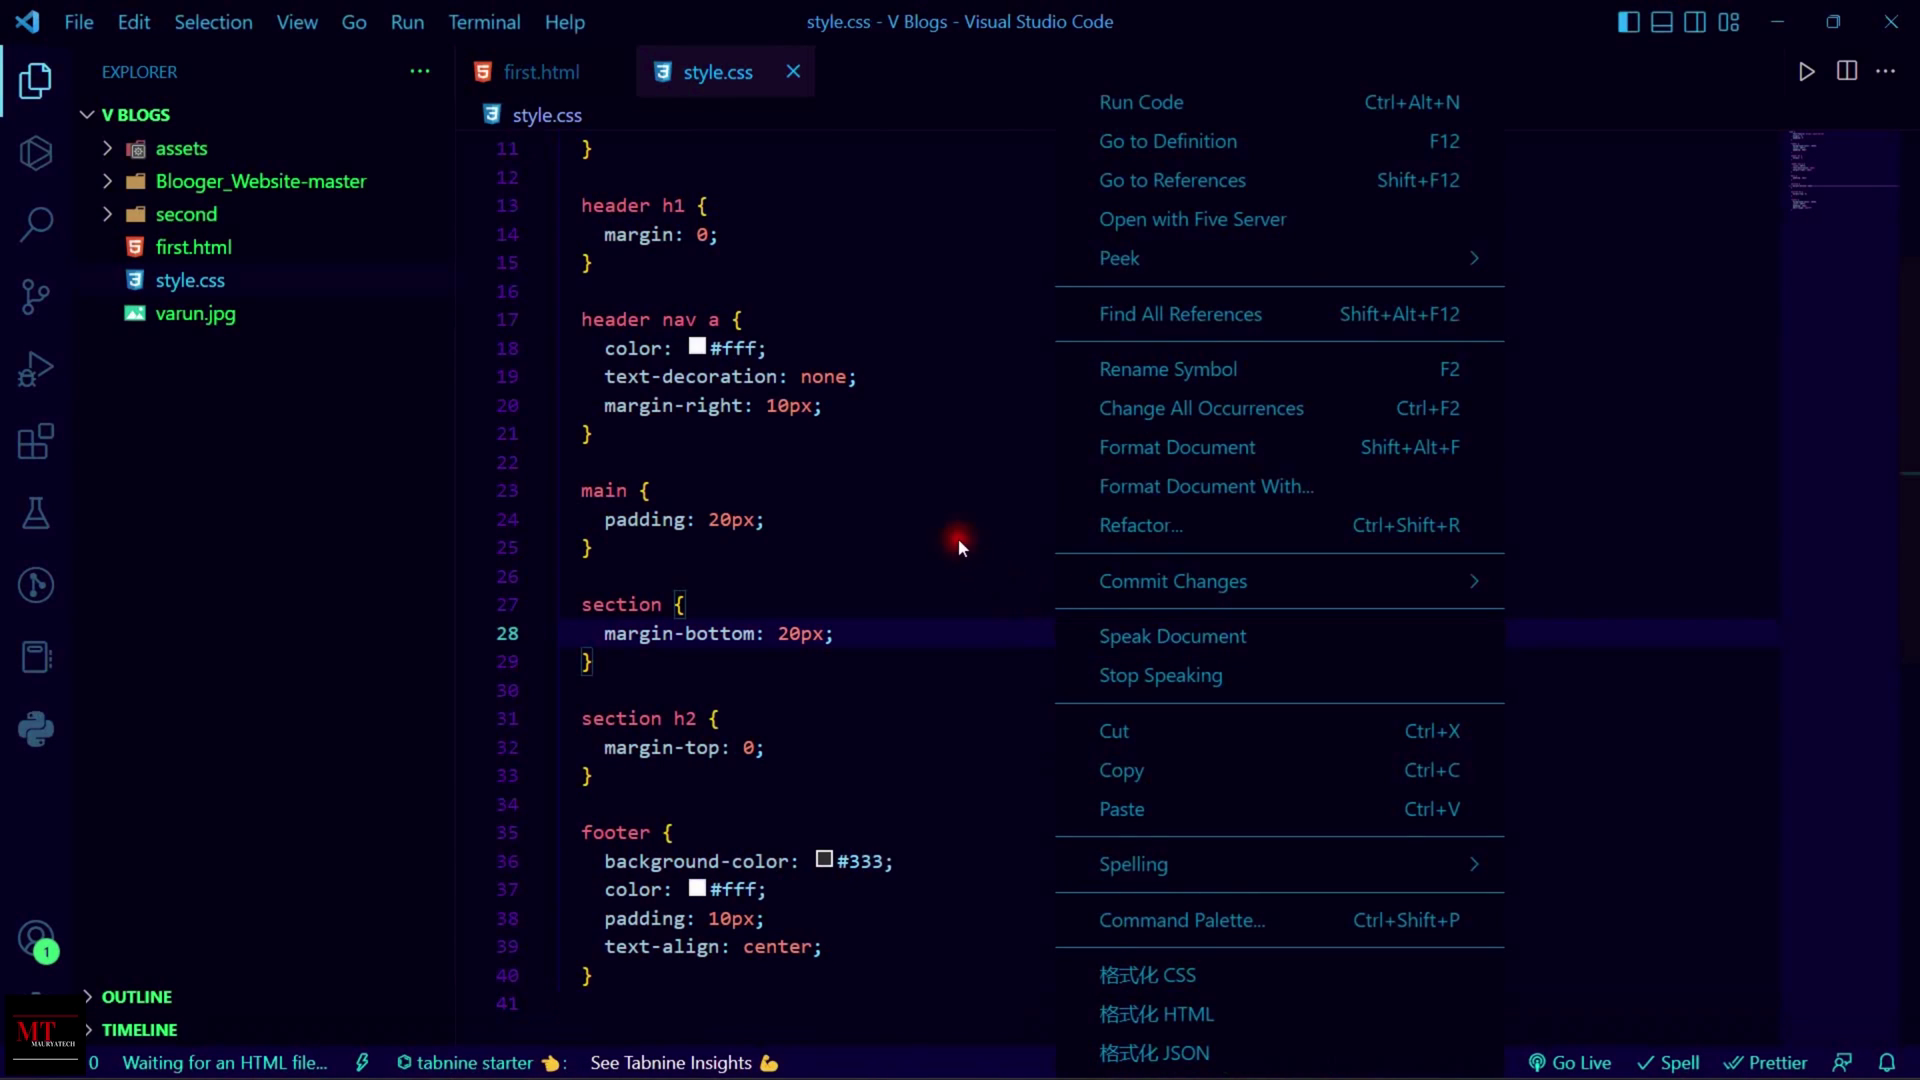
key(Escape)
- Check the ChatGPT reply, then return to VS Code and switch to first.html
click(1772, 16)
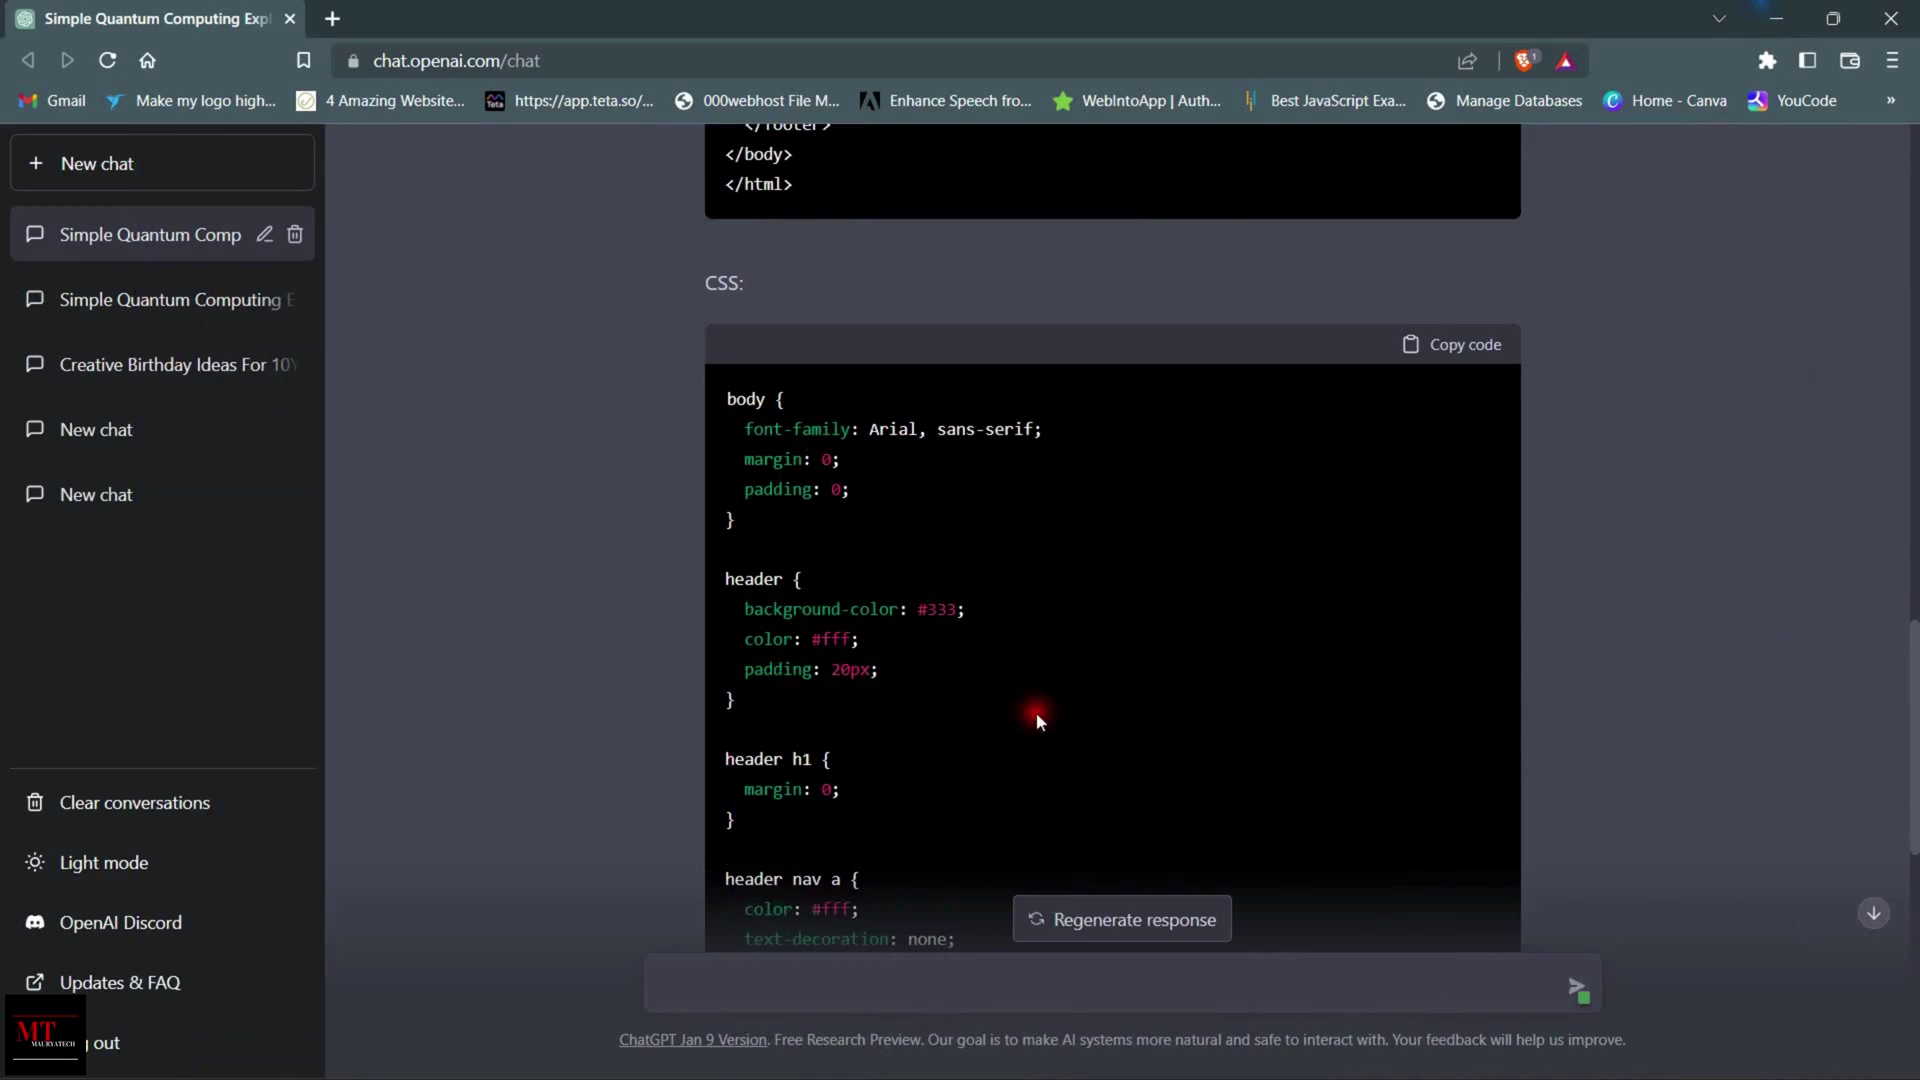
scroll(1080, 720, down, 8)
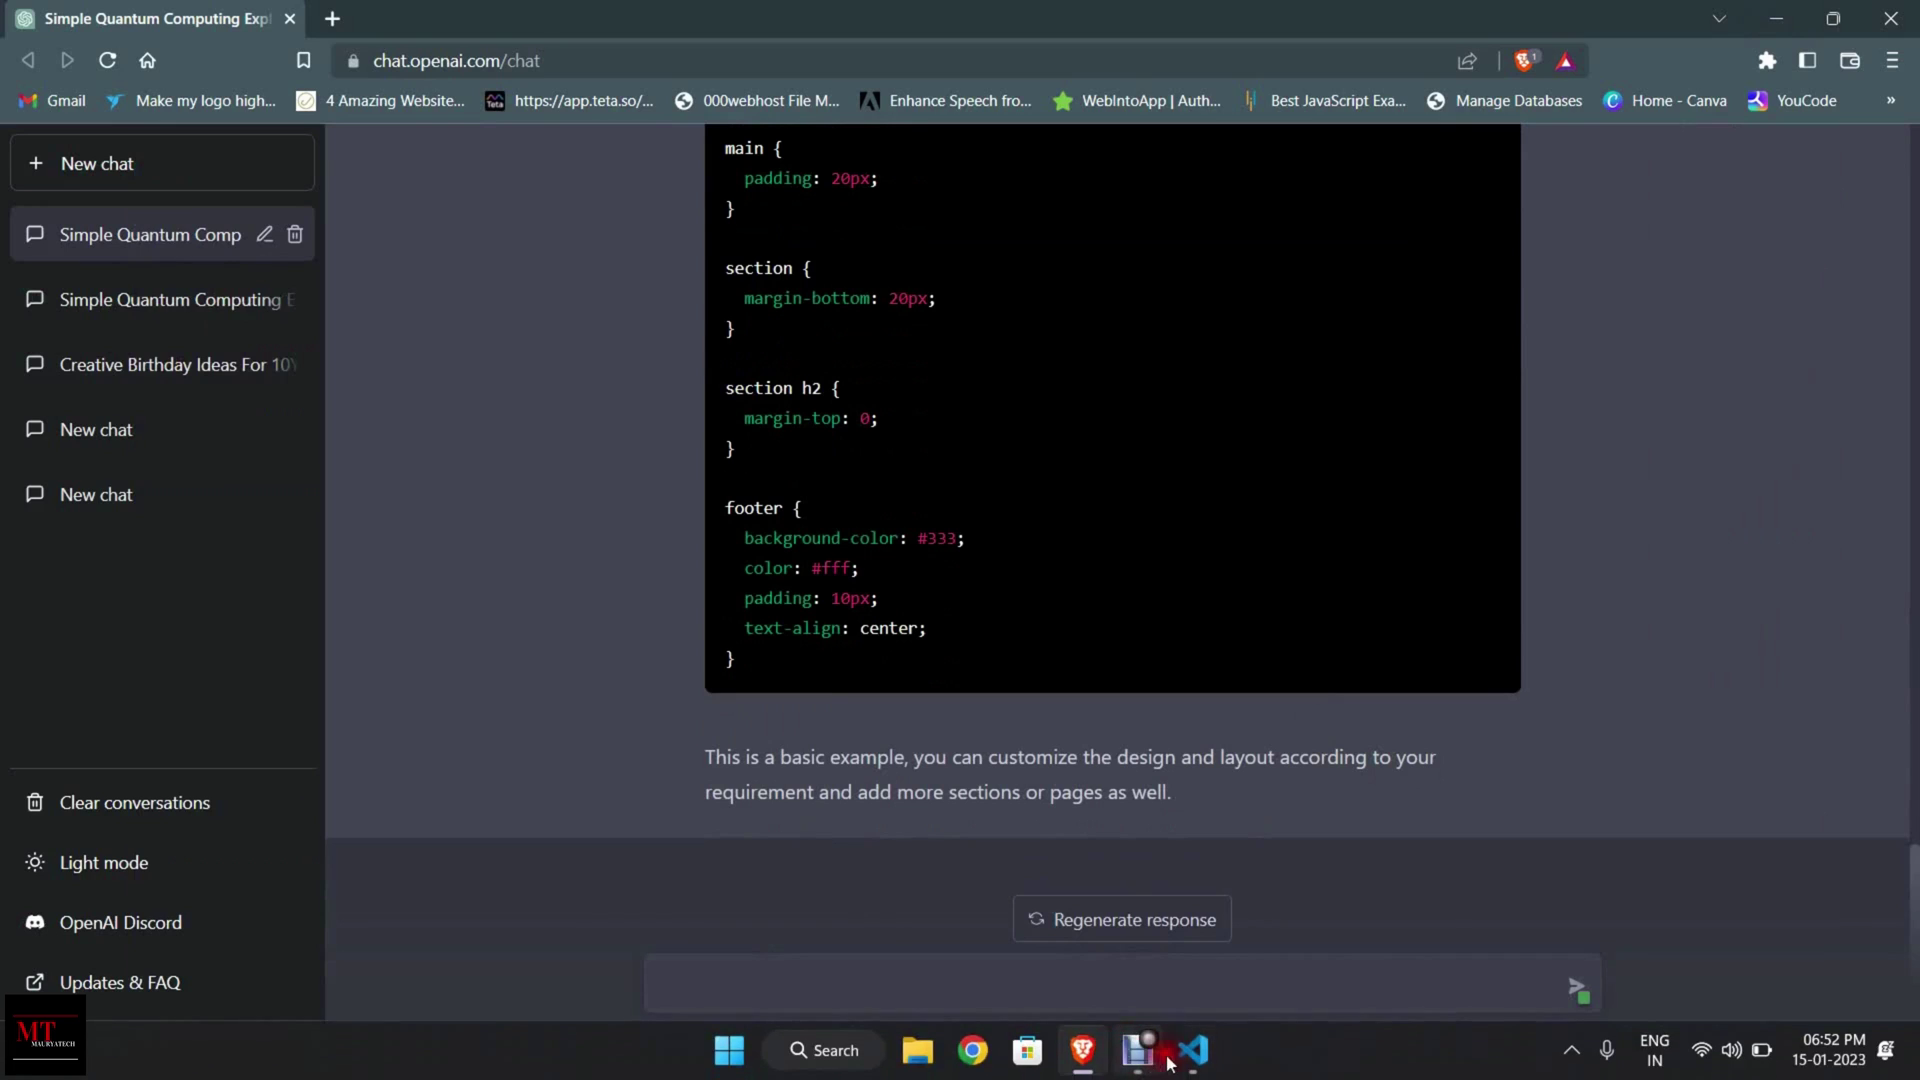
click(1195, 1060)
click(1088, 472)
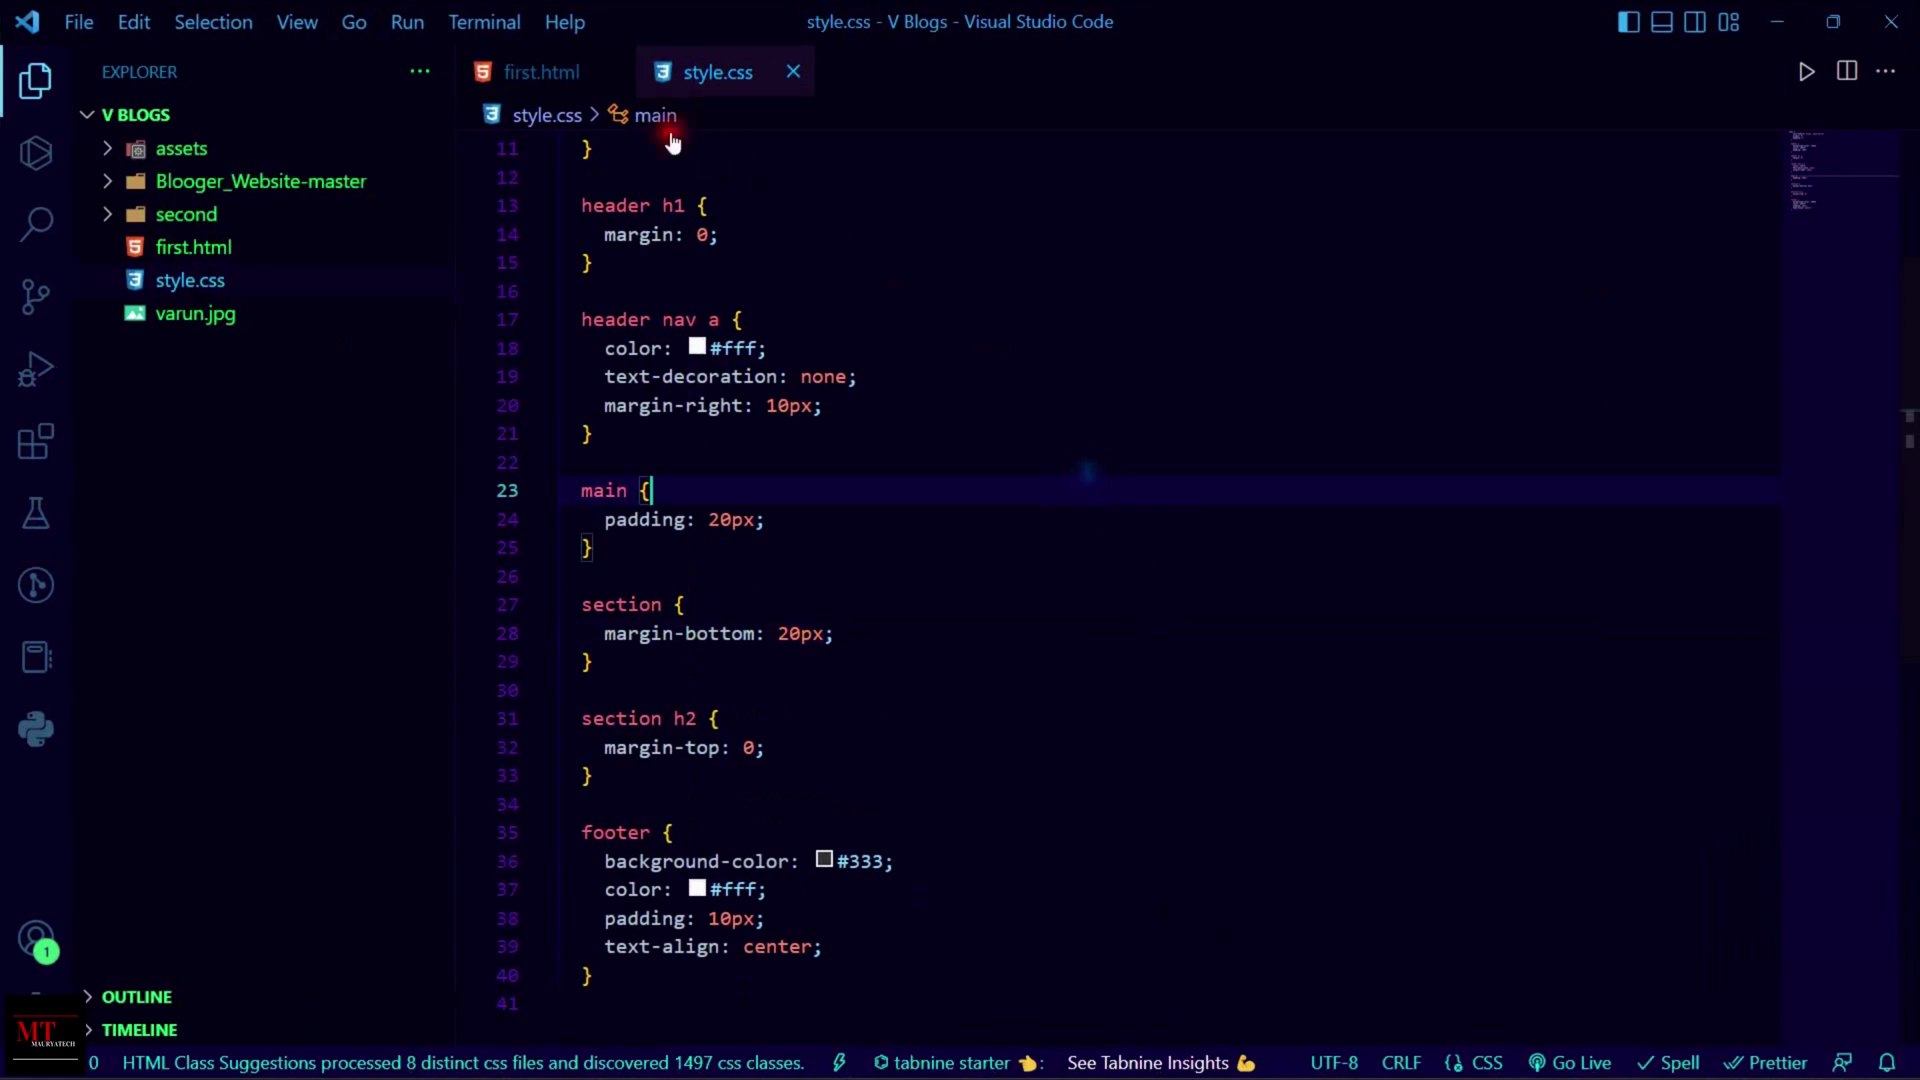
click(538, 72)
- Serve first.html with Go Live at 127.0.0.1:5500 and try the contact form's Name field
click(1540, 1060)
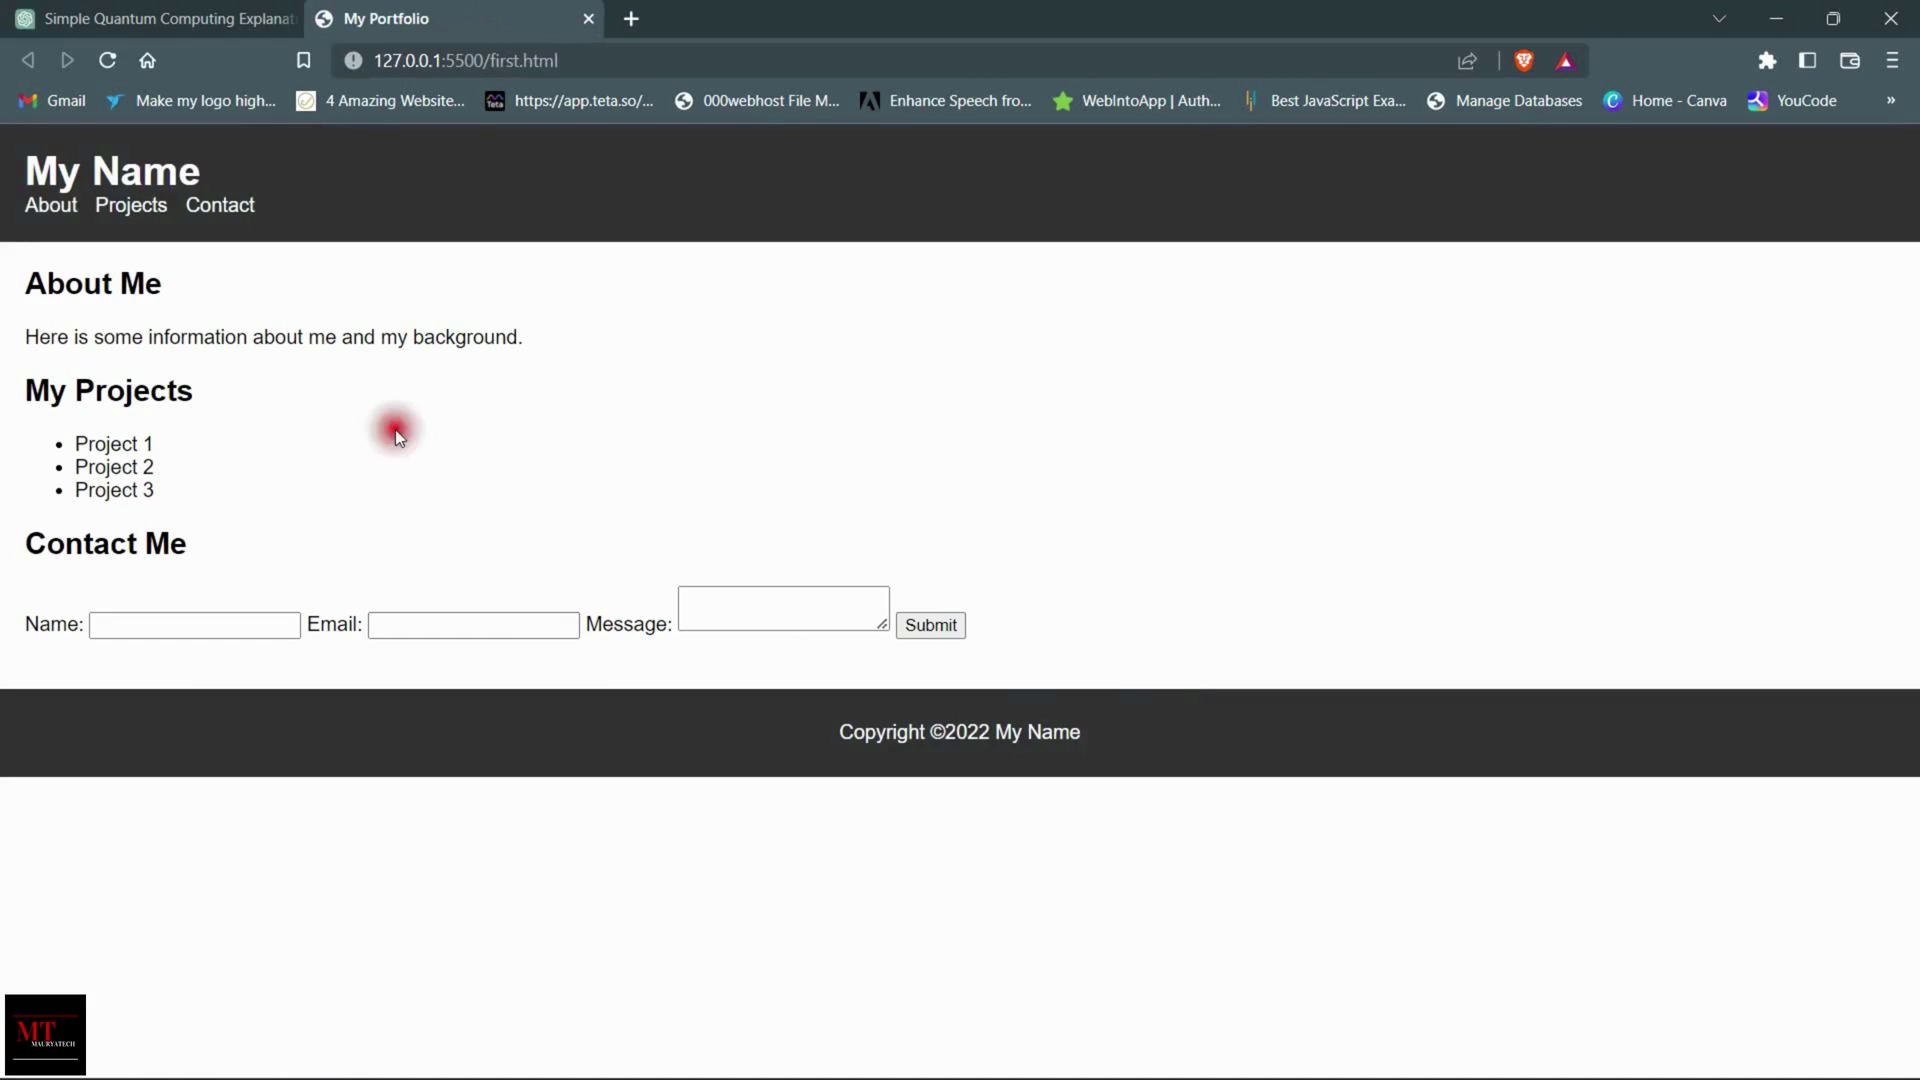
click(239, 638)
- Close the My Portfolio tab and ask ChatGPT to suggest a gaming laptop under 70k
click(588, 18)
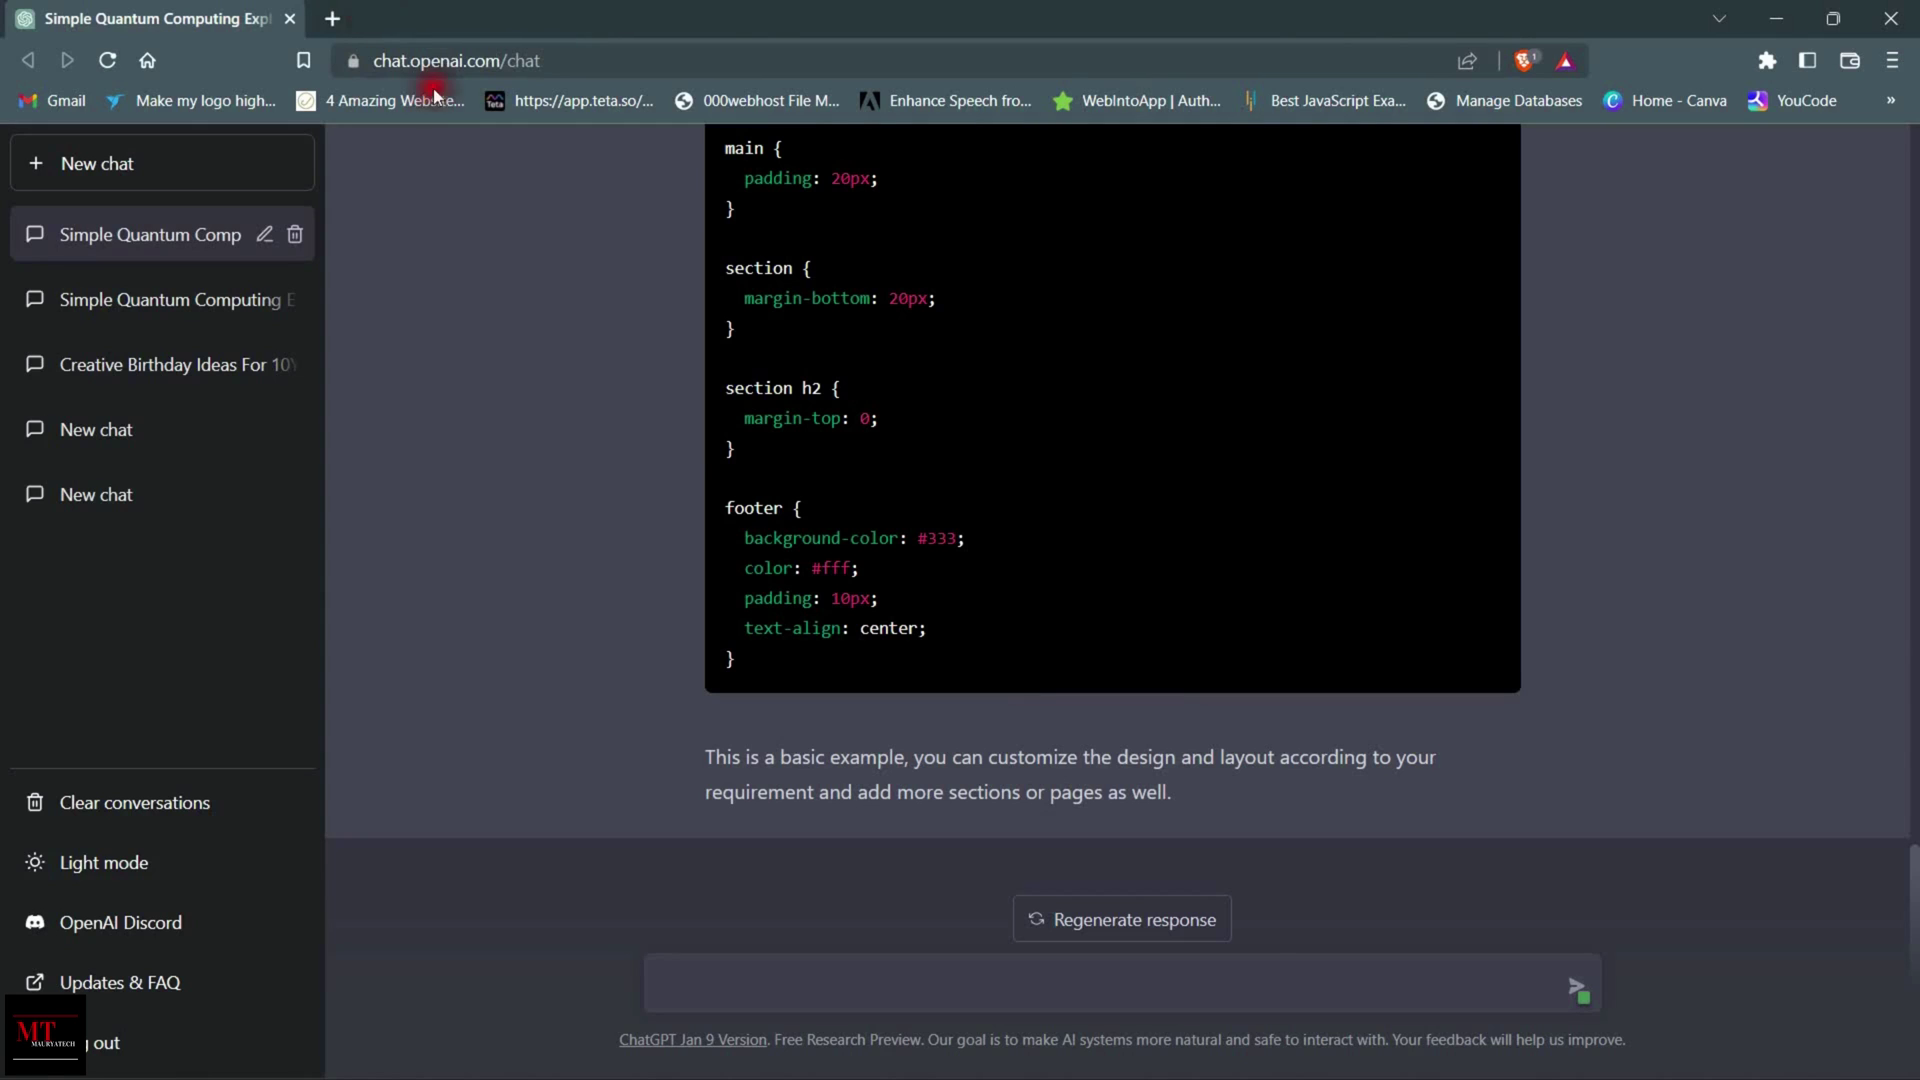
click(1013, 985)
text(suggest me)
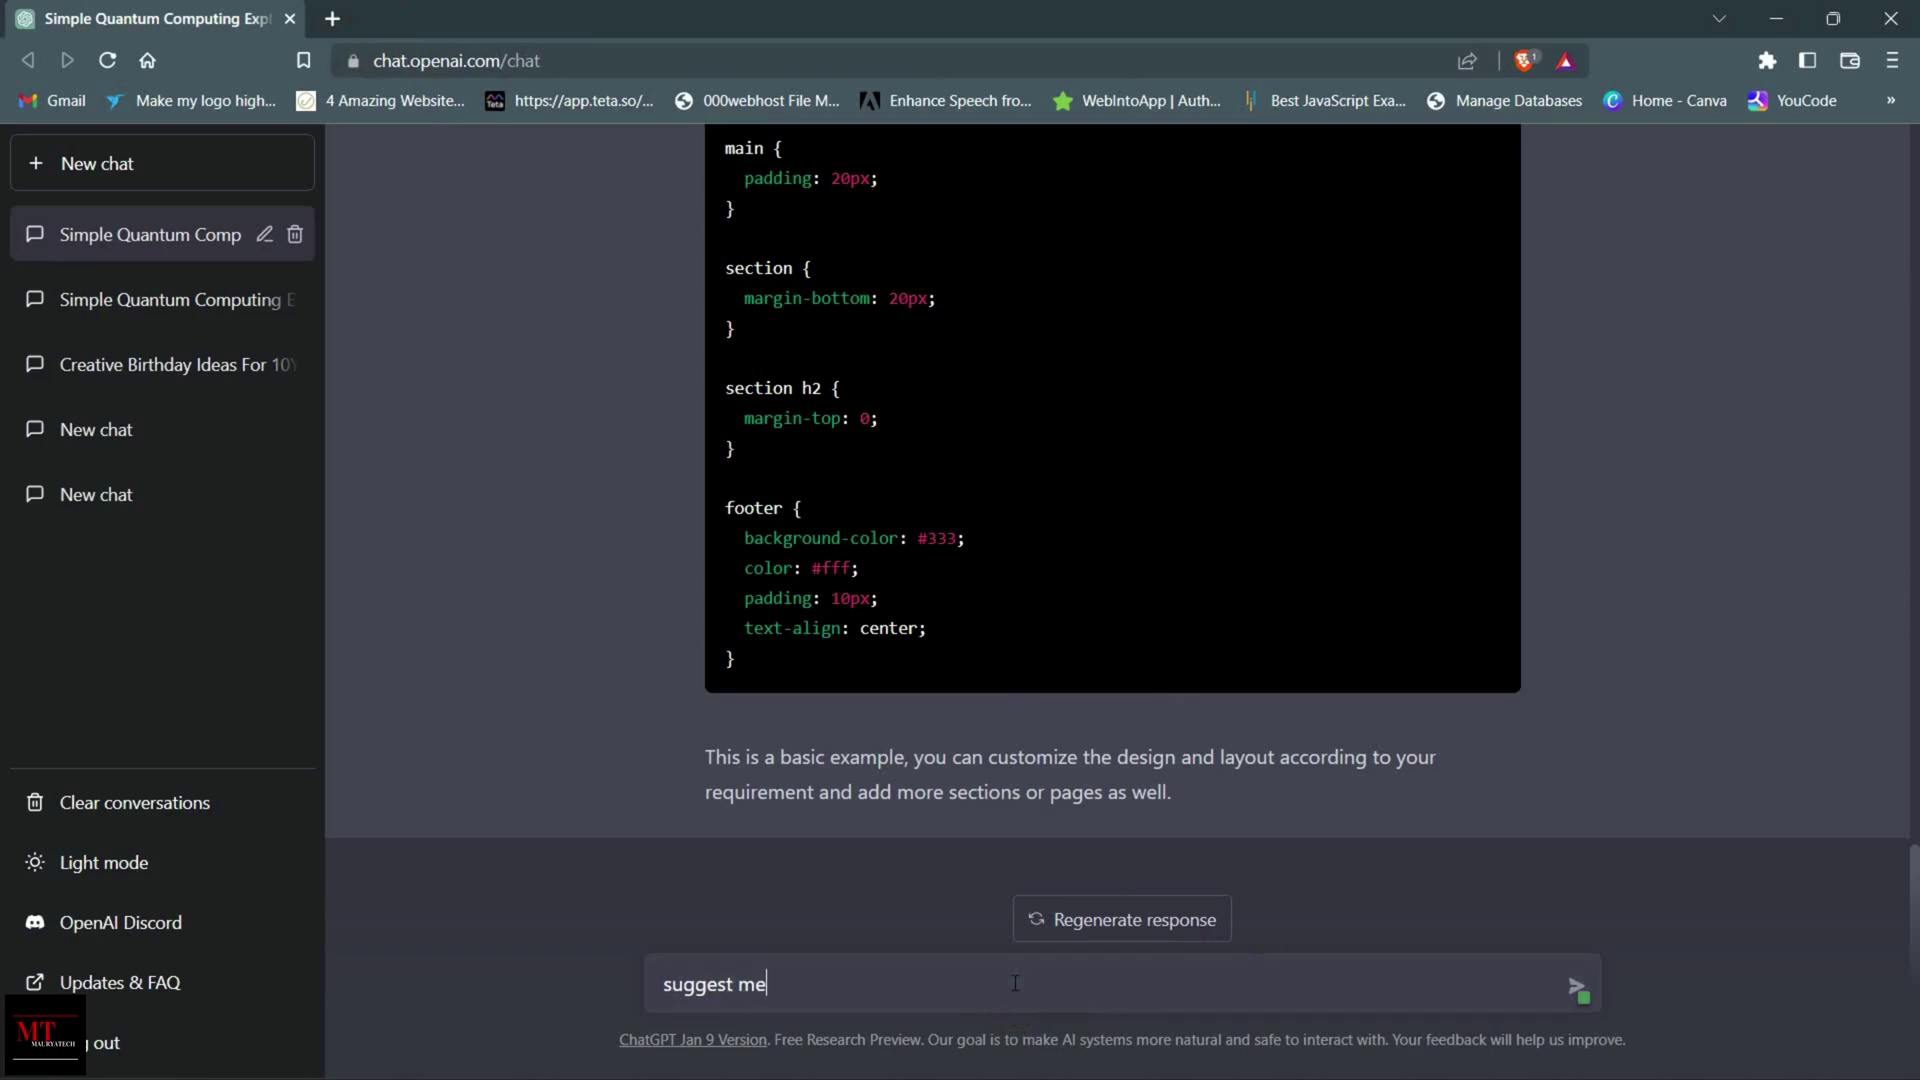
text( a gaming laptop under 70k)
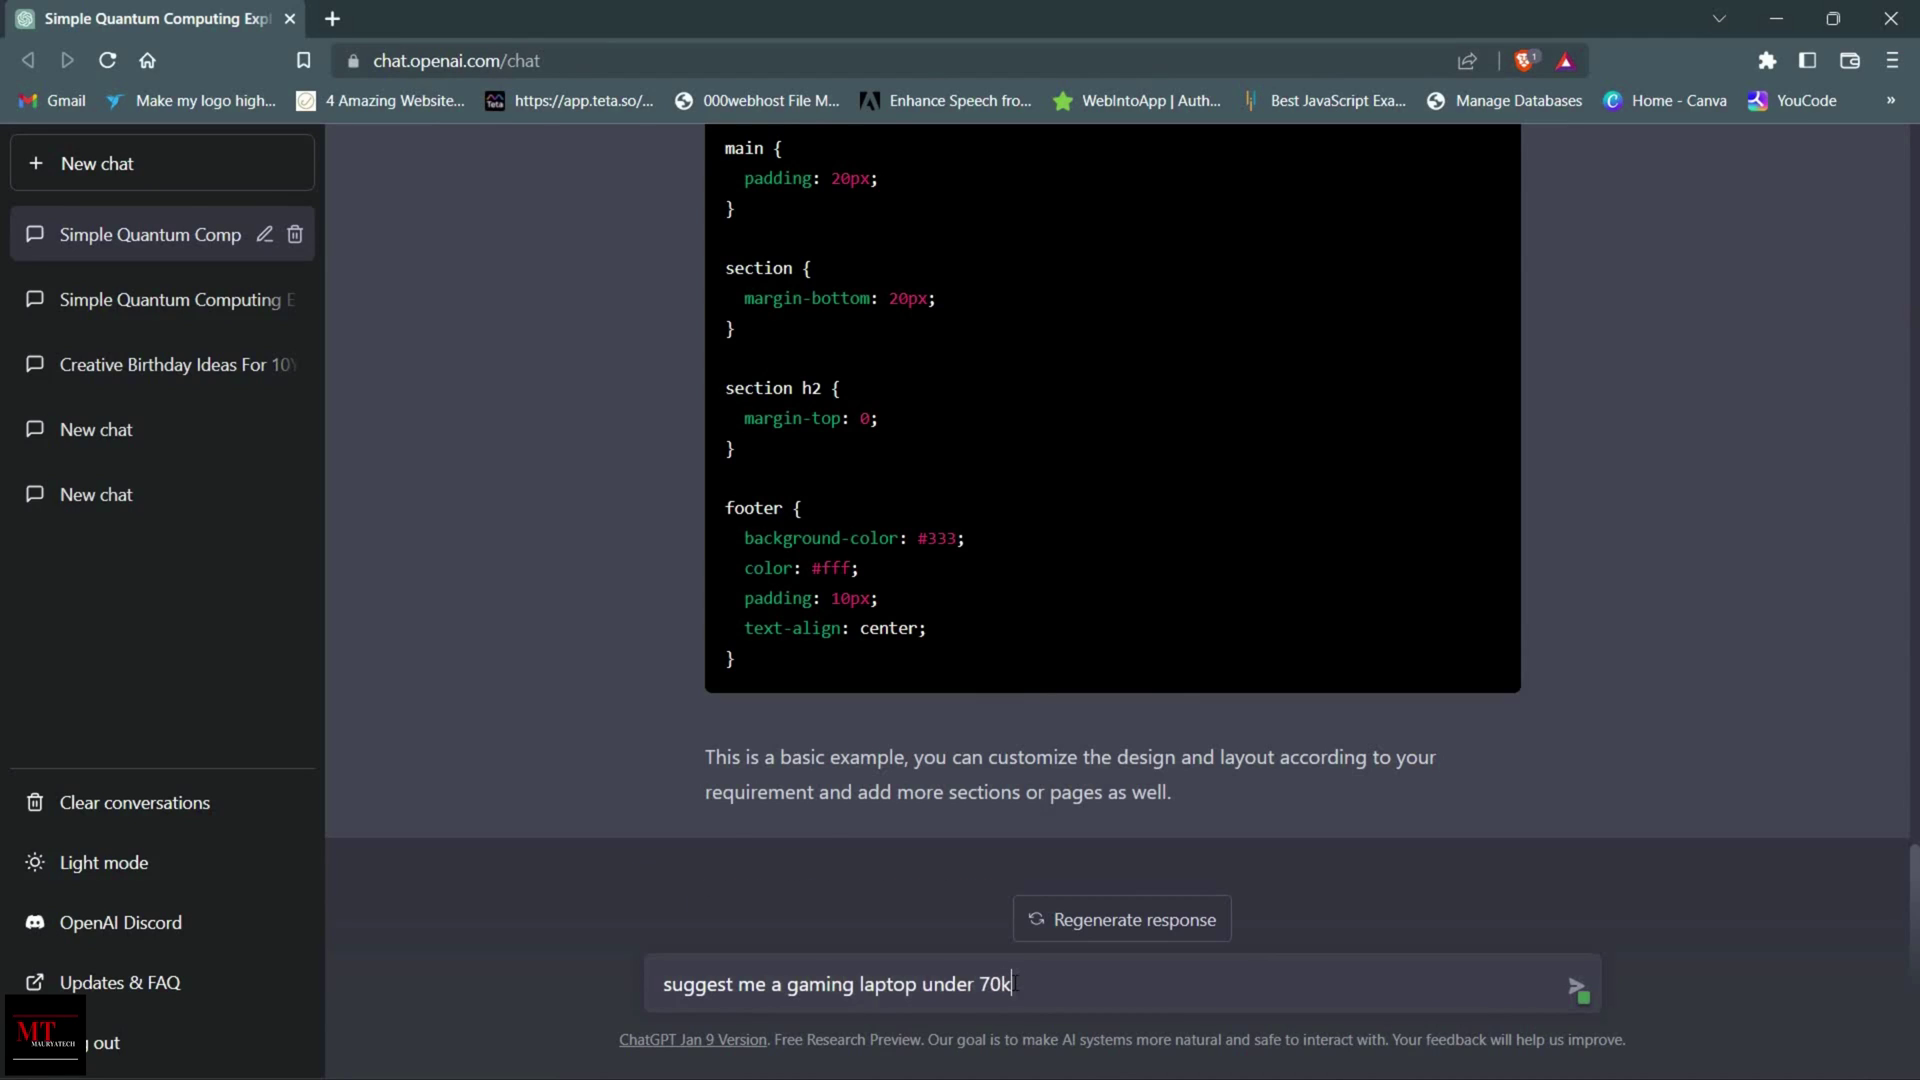
key(Return)
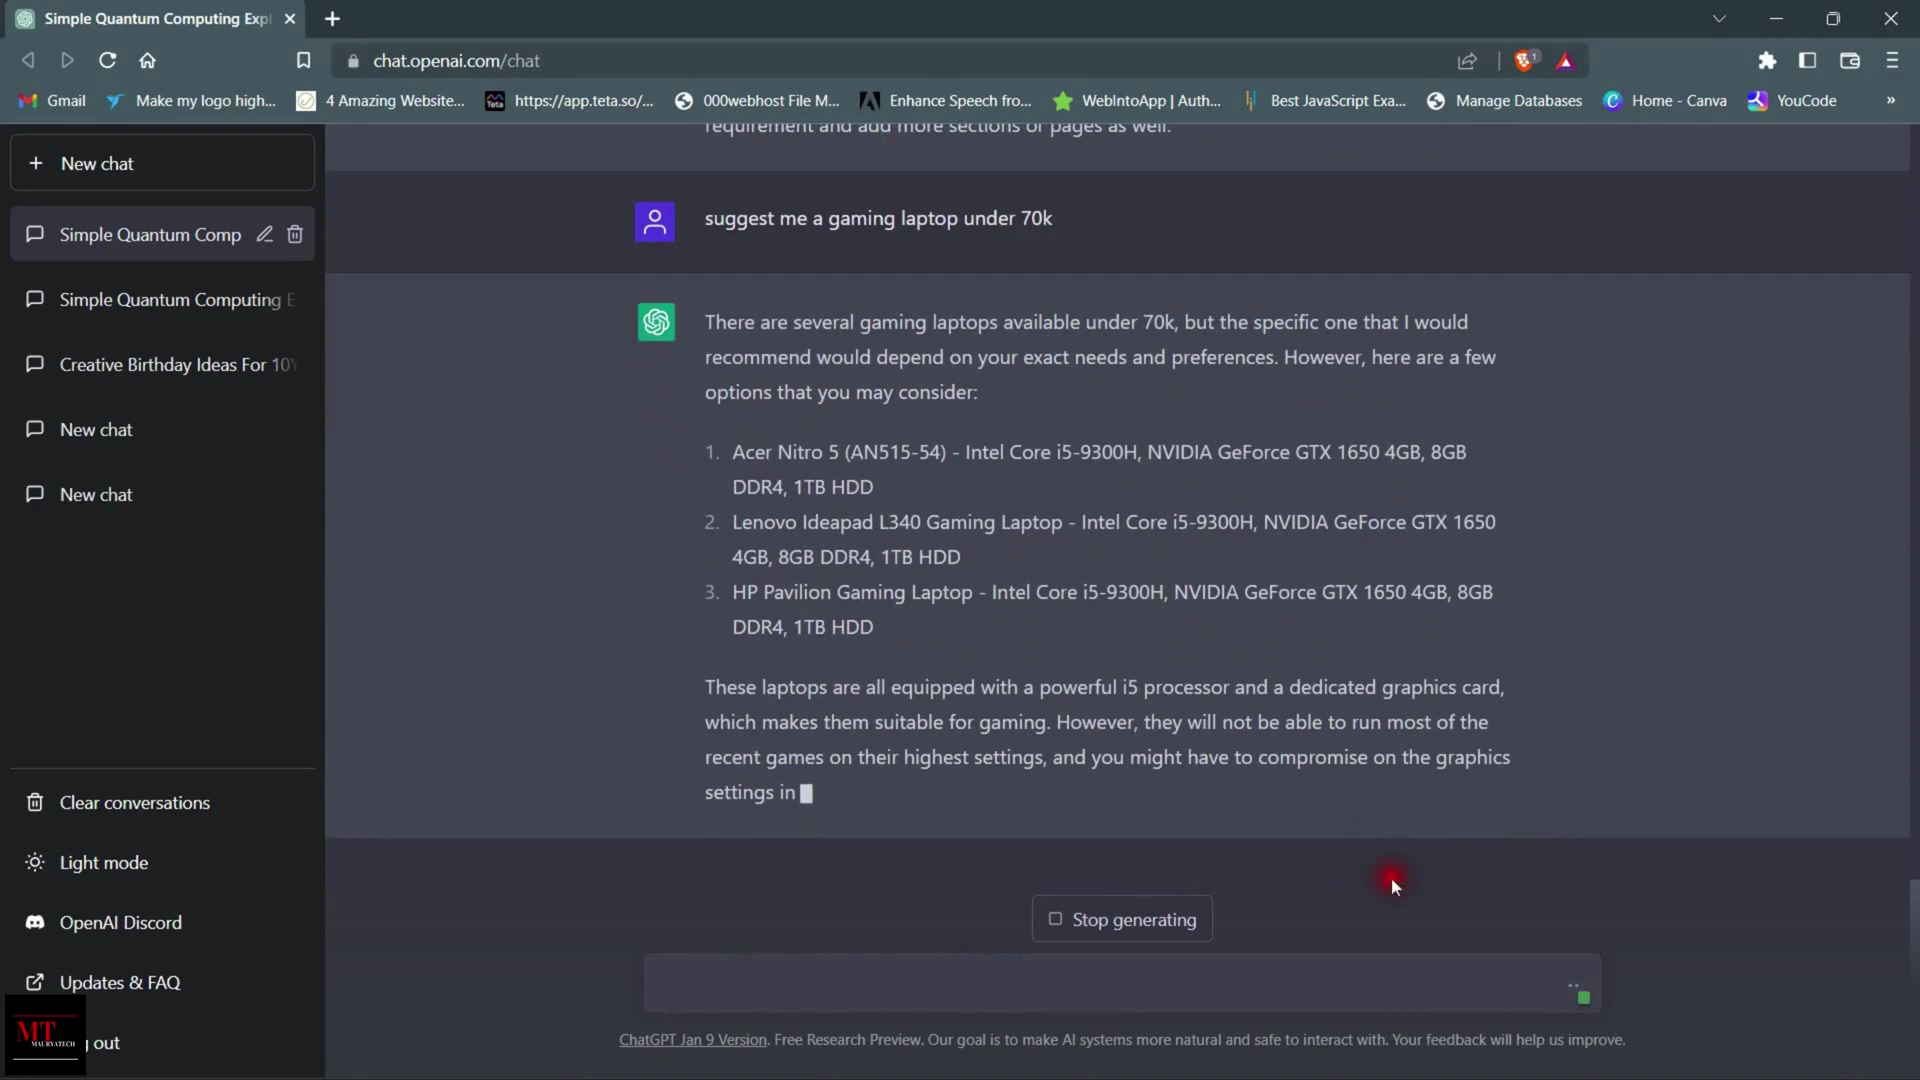
- Halt the laptop reply and request Happy Republic Day code in Python, Java and C#
click(1180, 932)
click(1027, 971)
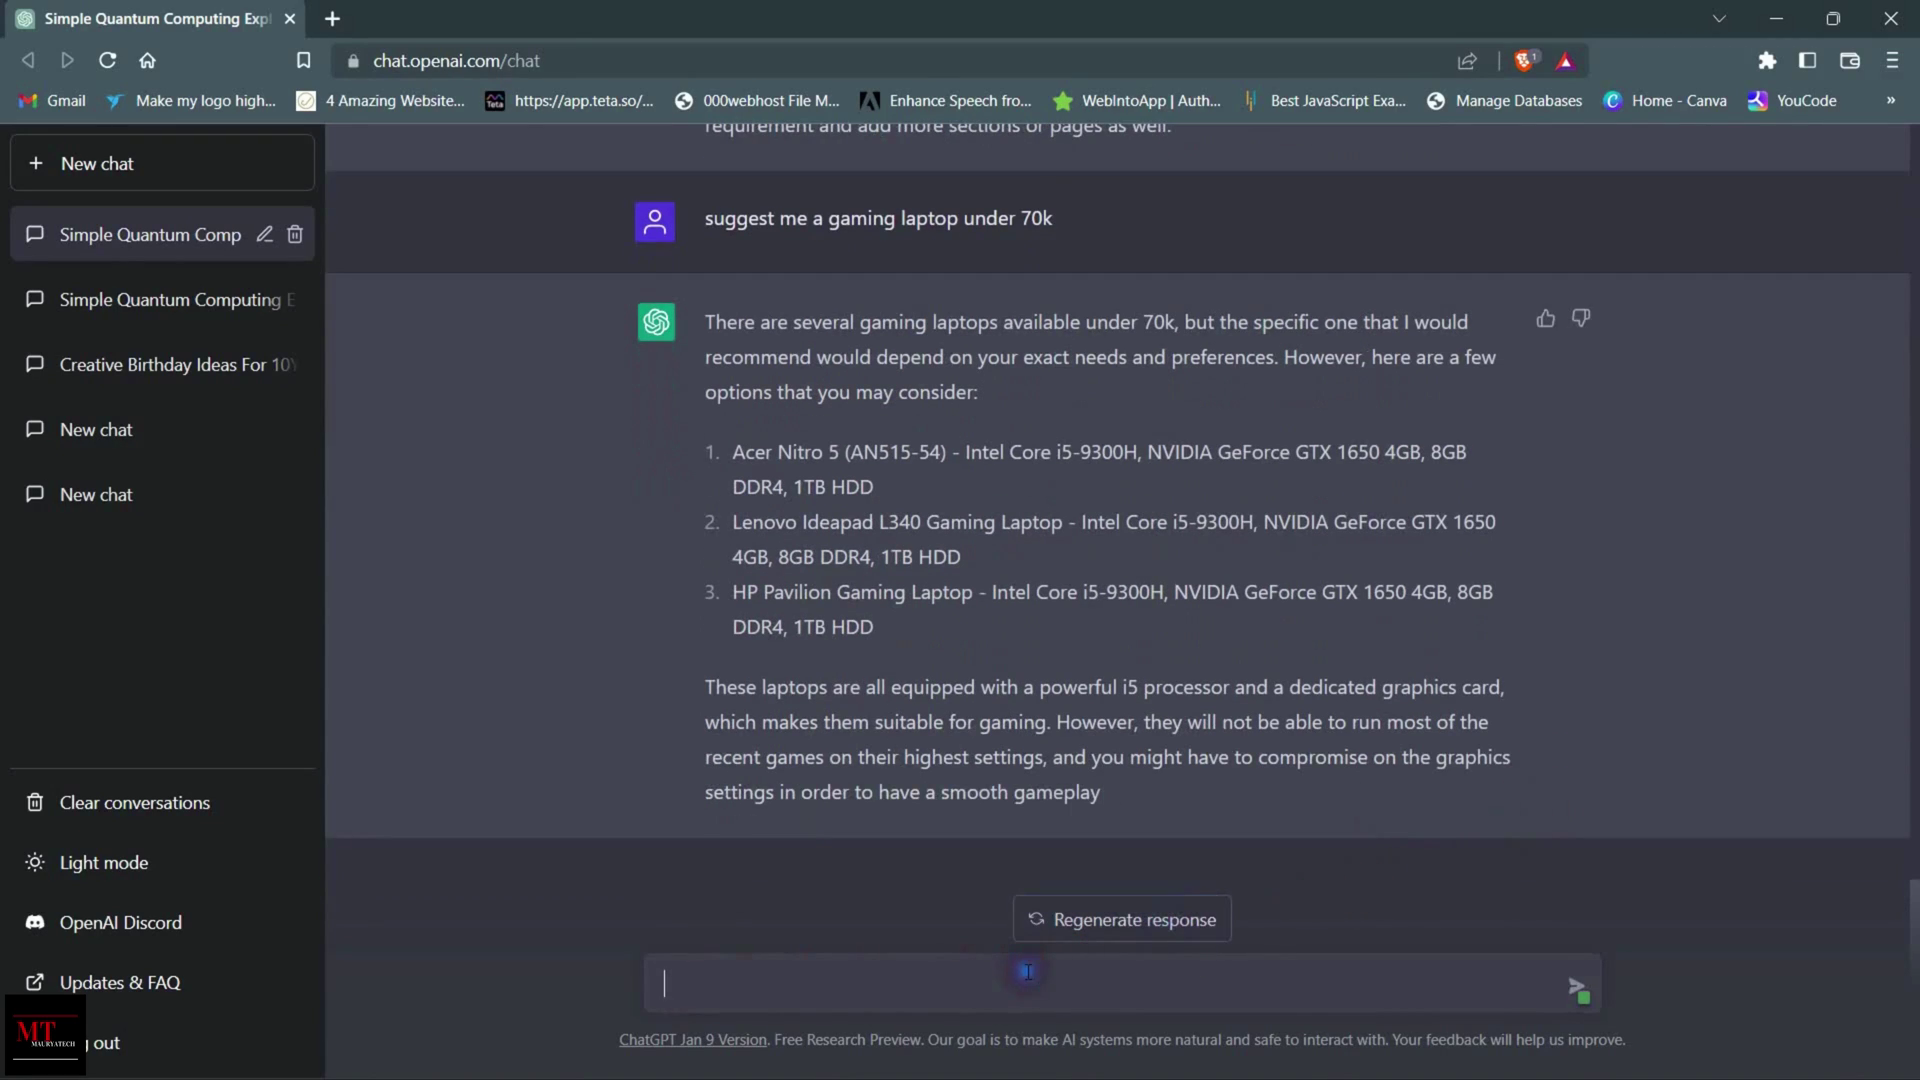
key(Caps_Lock)
text(W)
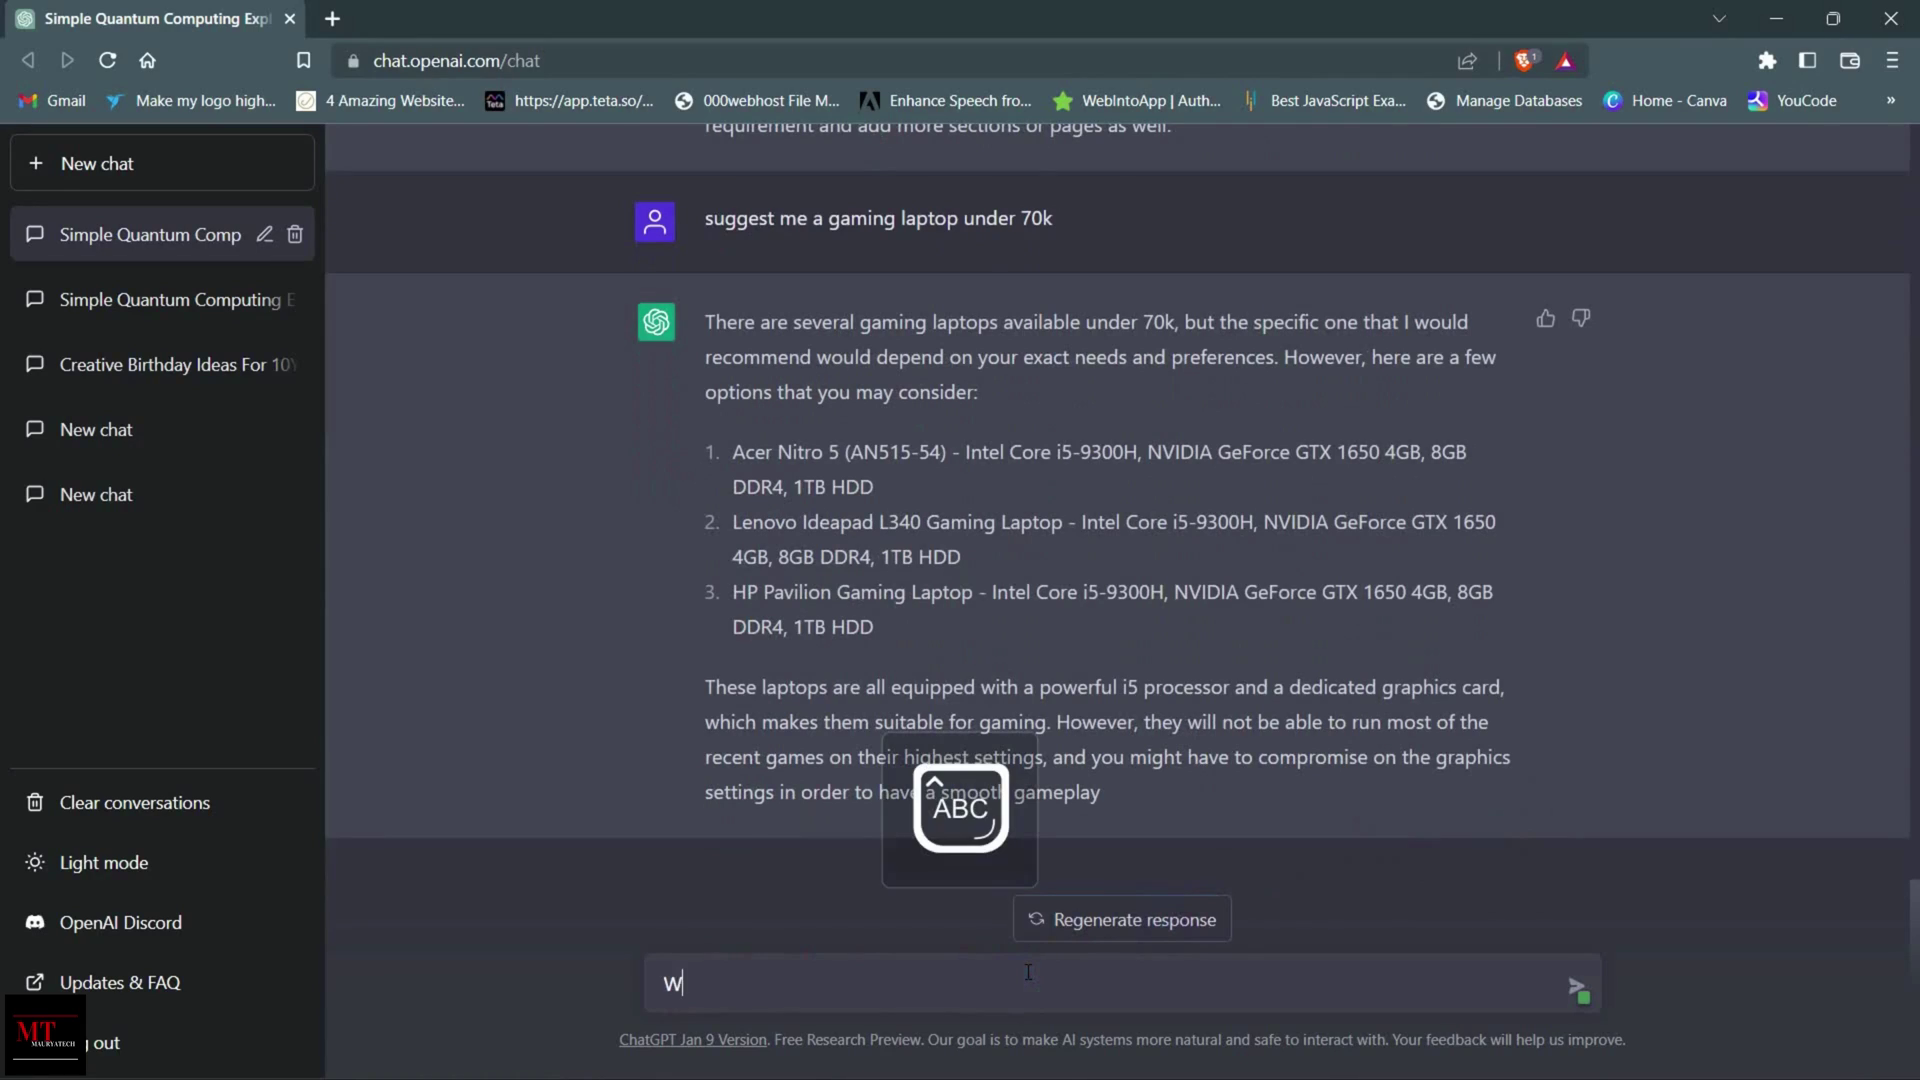
key(Caps_Lock)
text(rite a code in py)
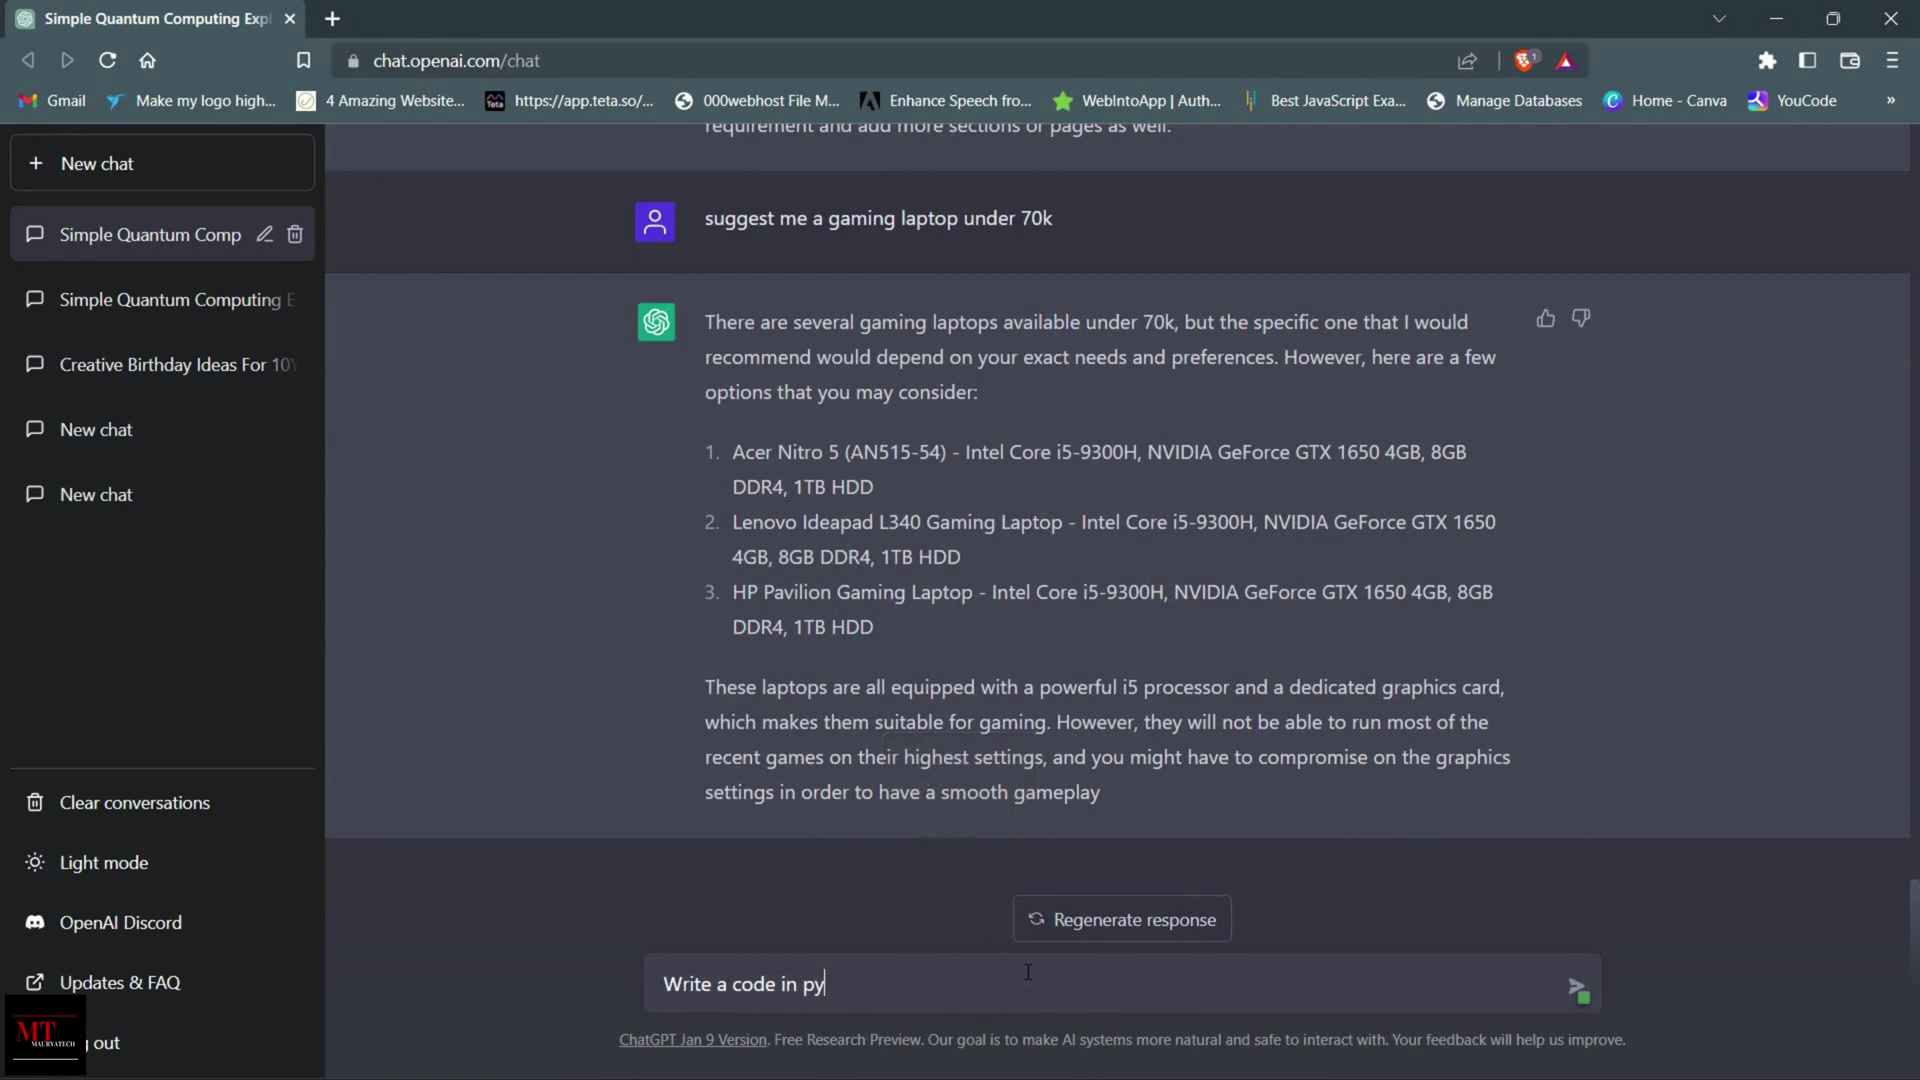
text(thon,java)
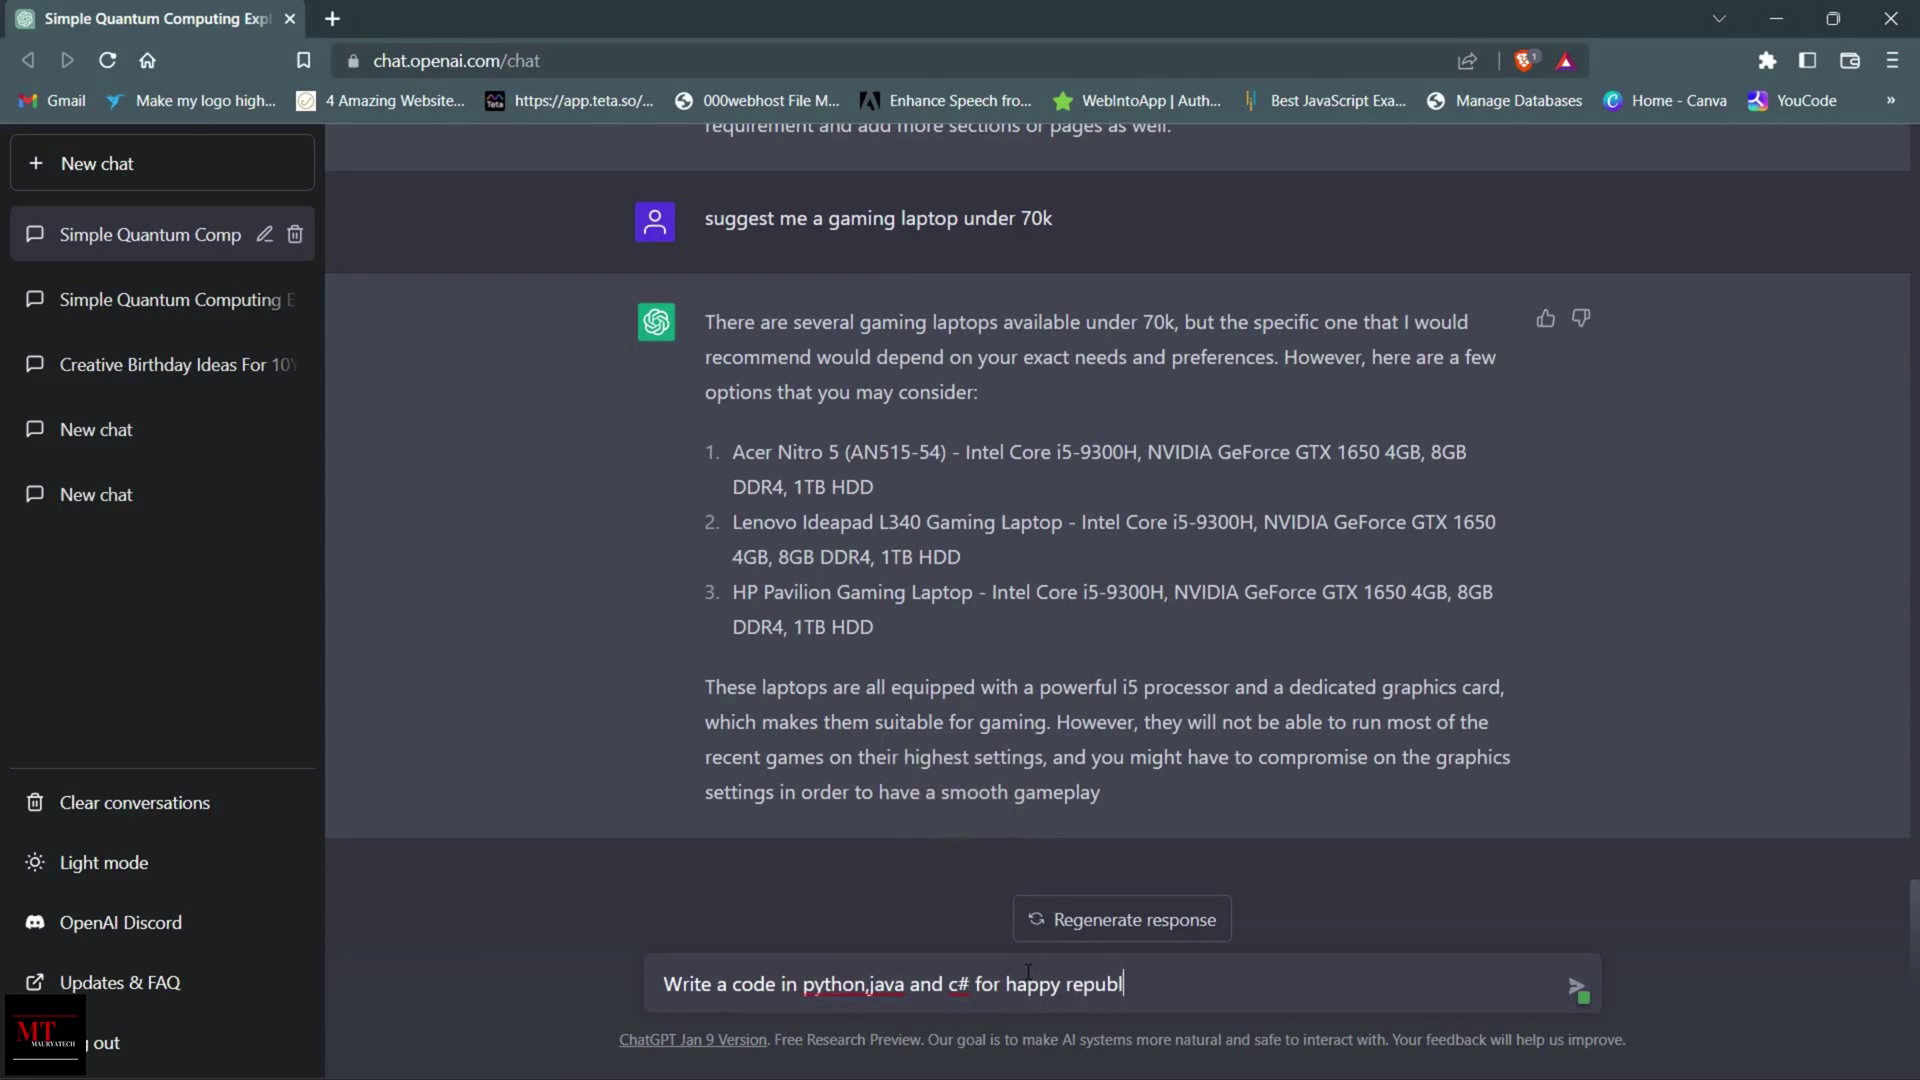
text(and c# for happy republic day\)
key(Return)
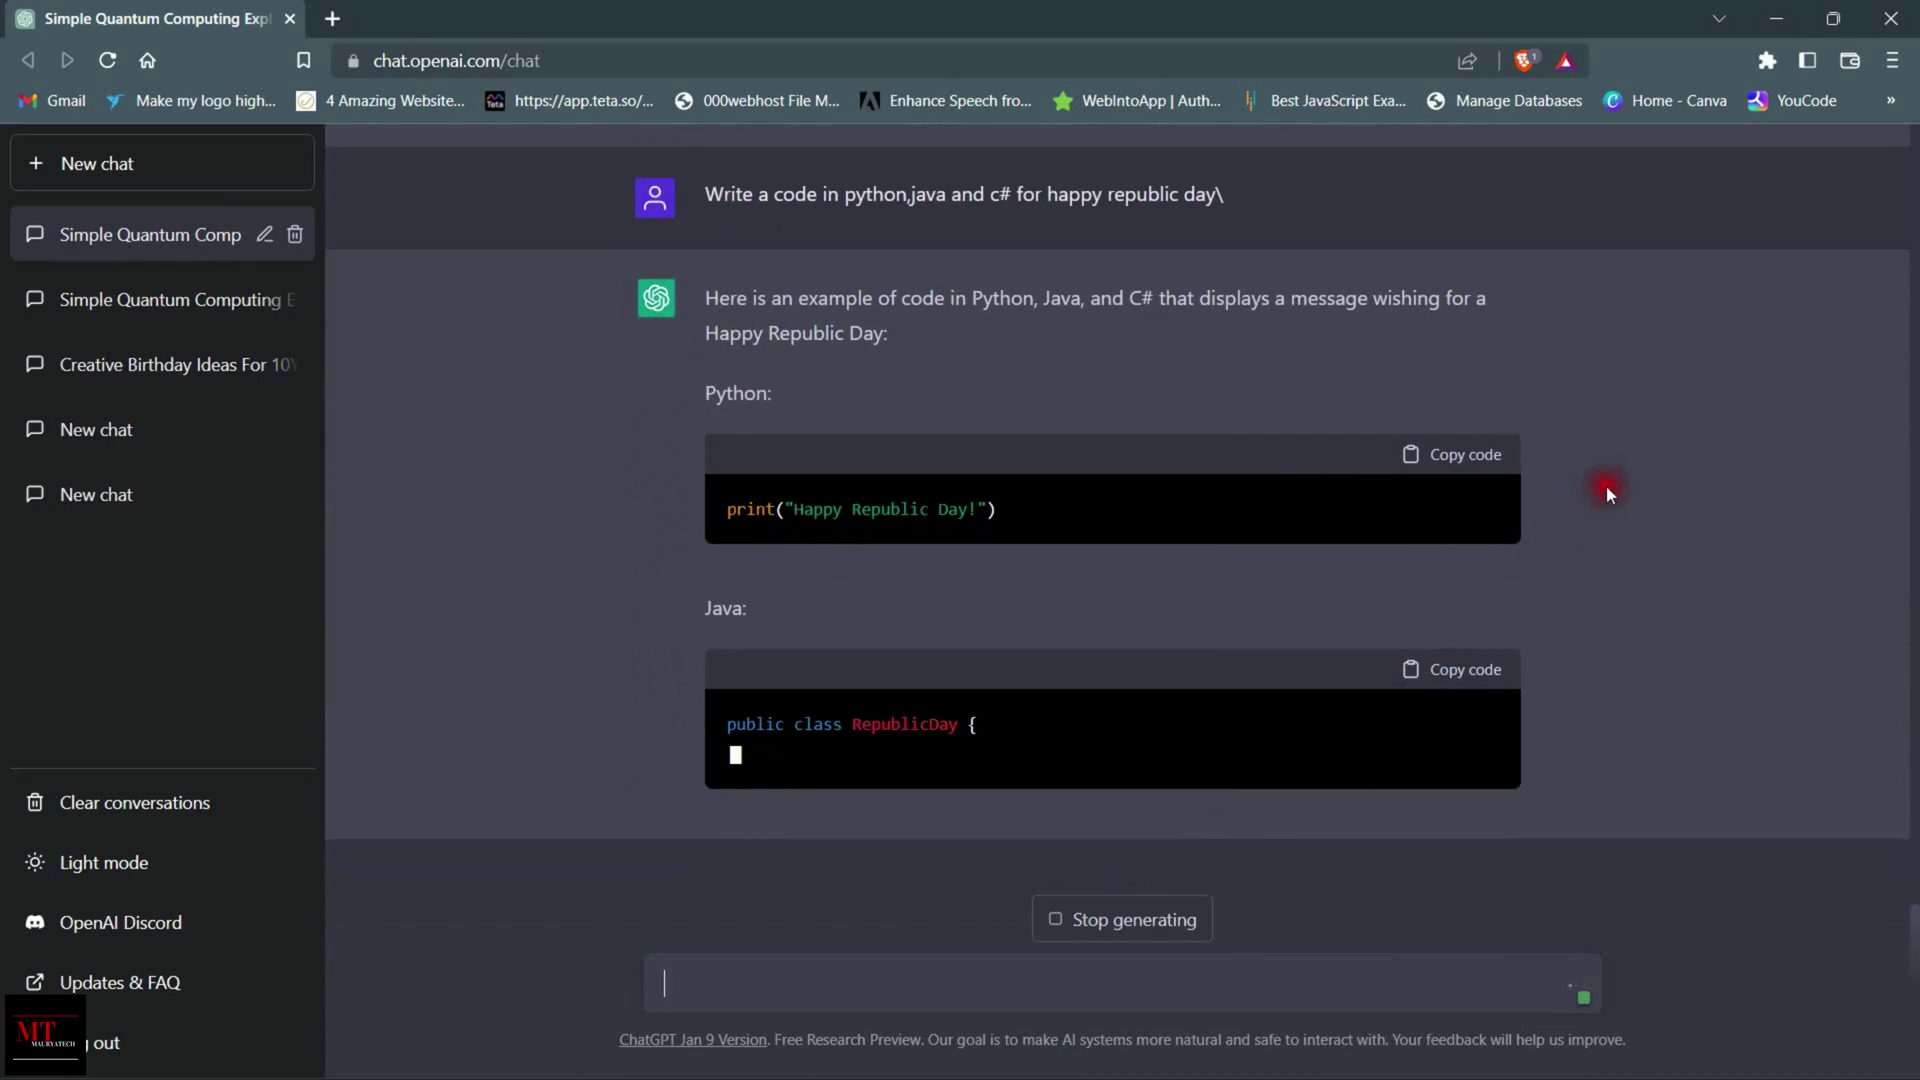
- Copy the Python and C# code blocks, then stop the reply from generating
click(1470, 430)
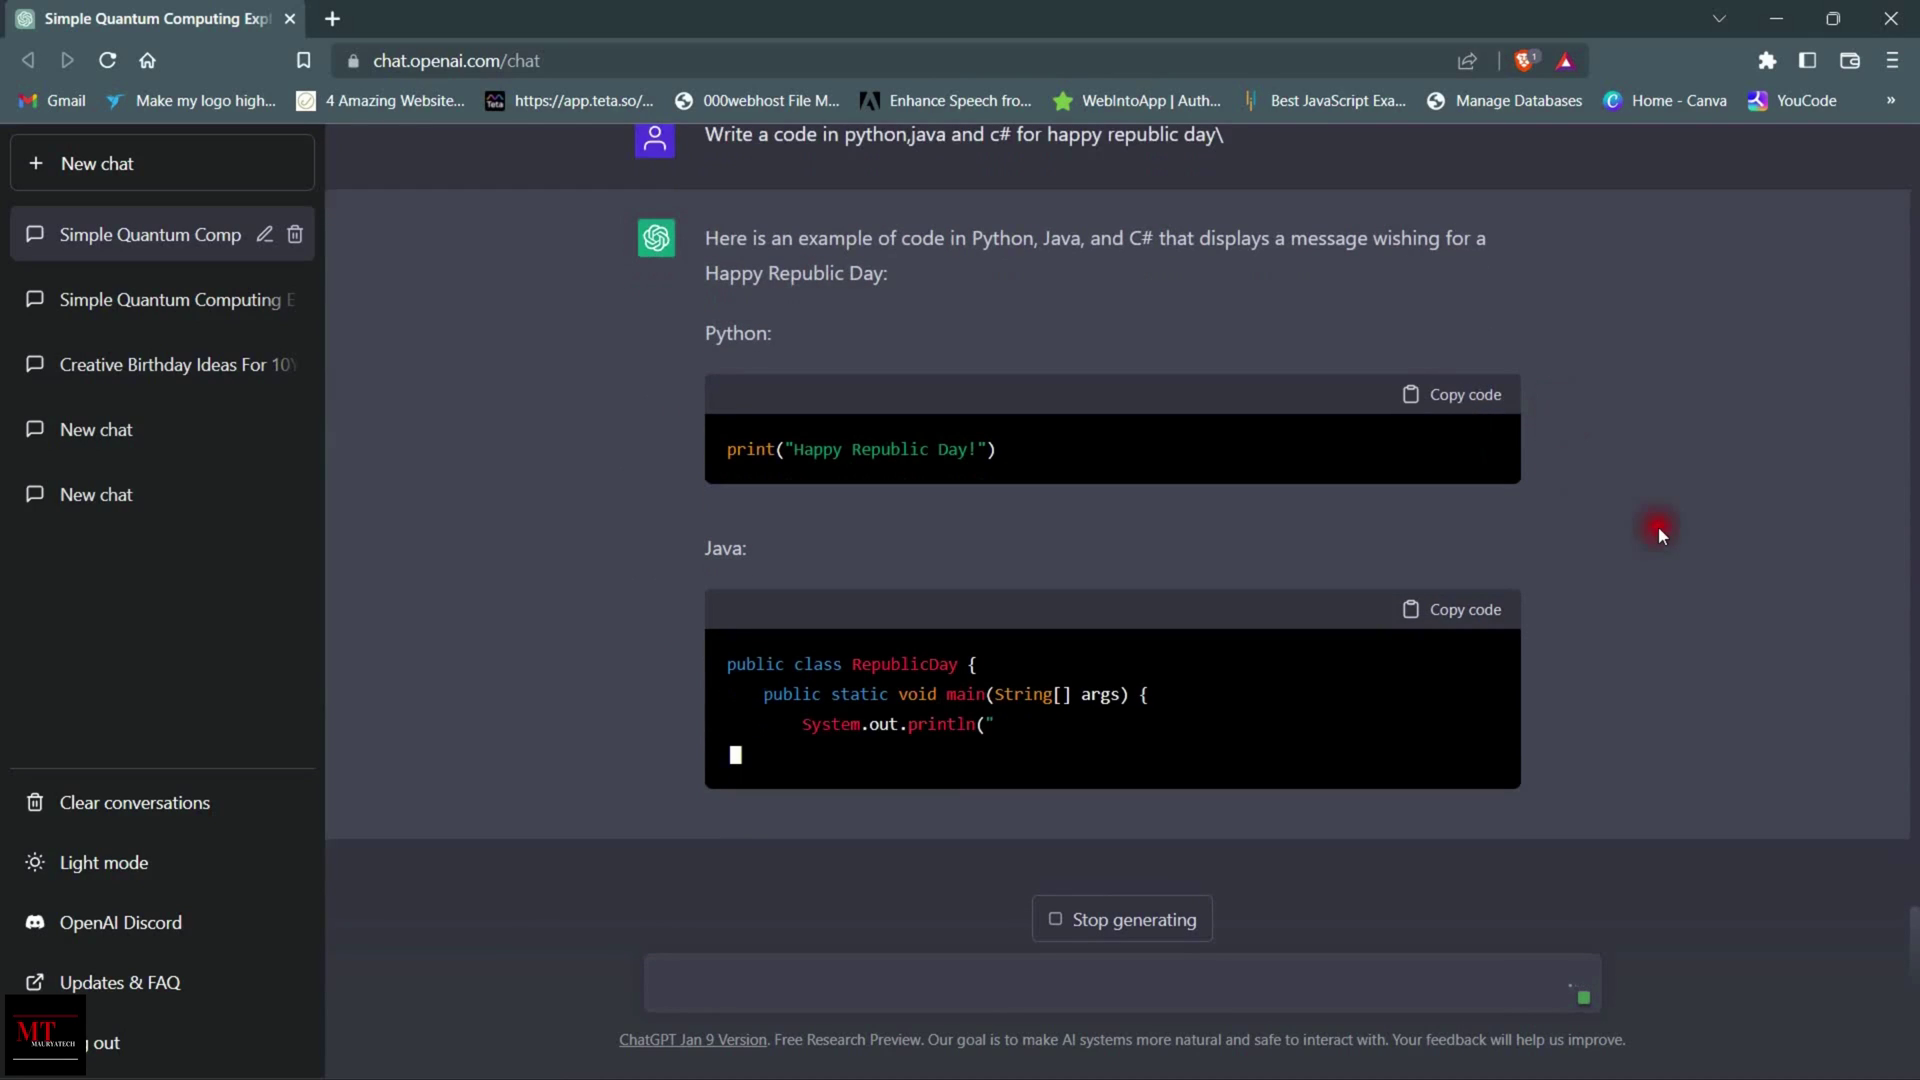
scroll(1674, 626, down, 2)
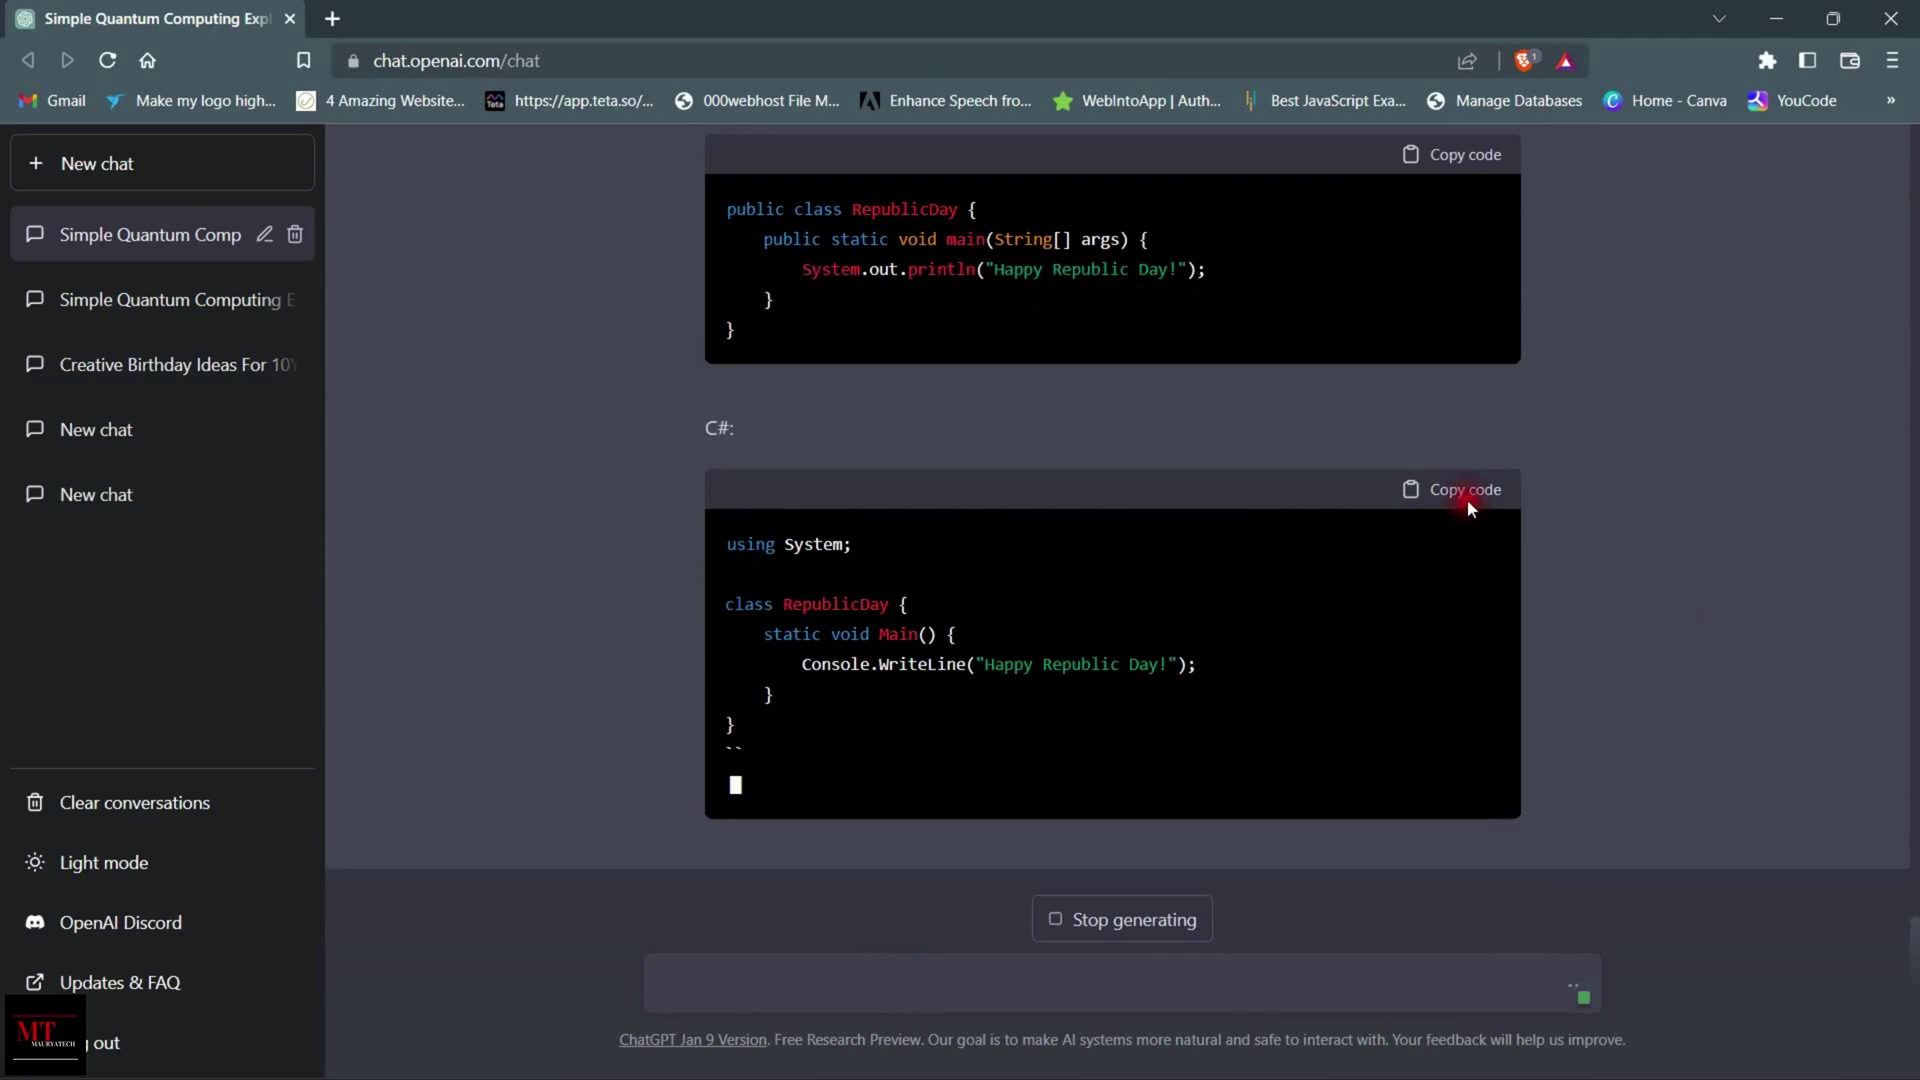
click(1446, 470)
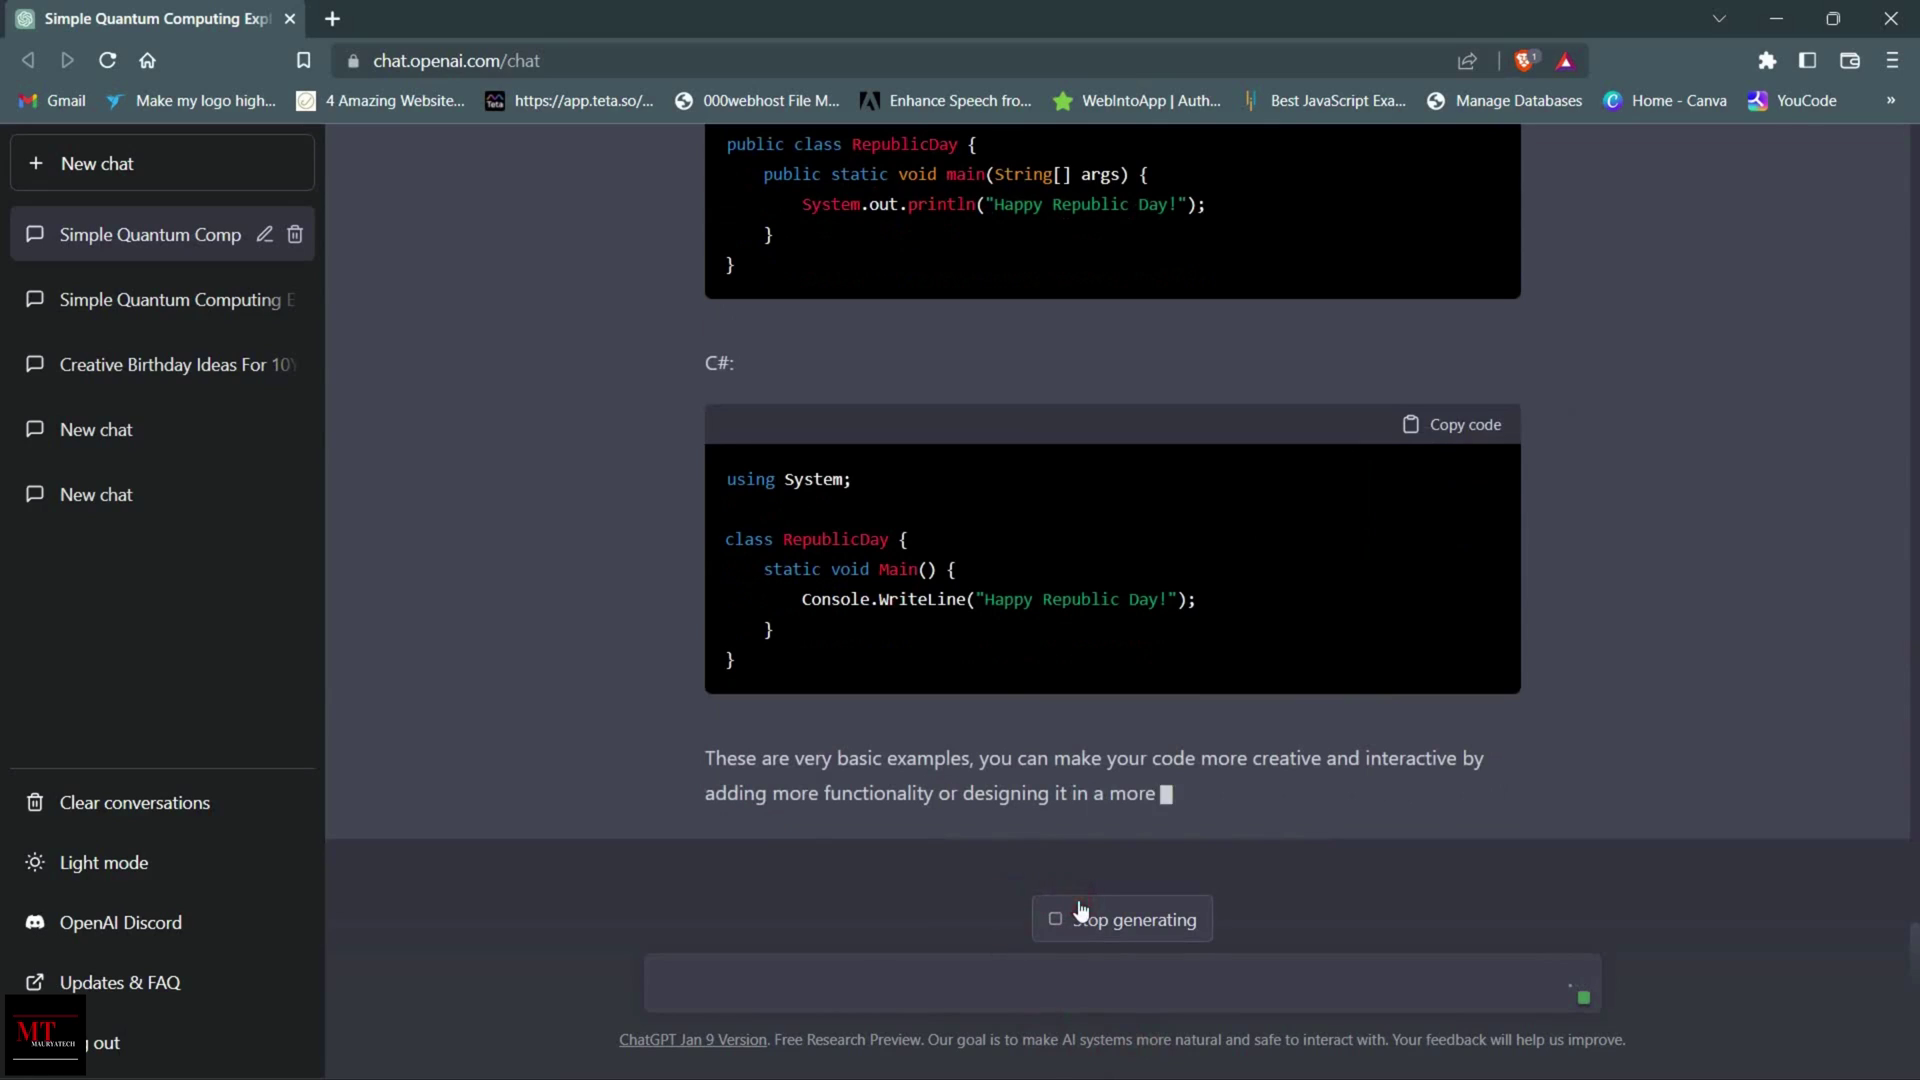
click(1050, 915)
click(952, 998)
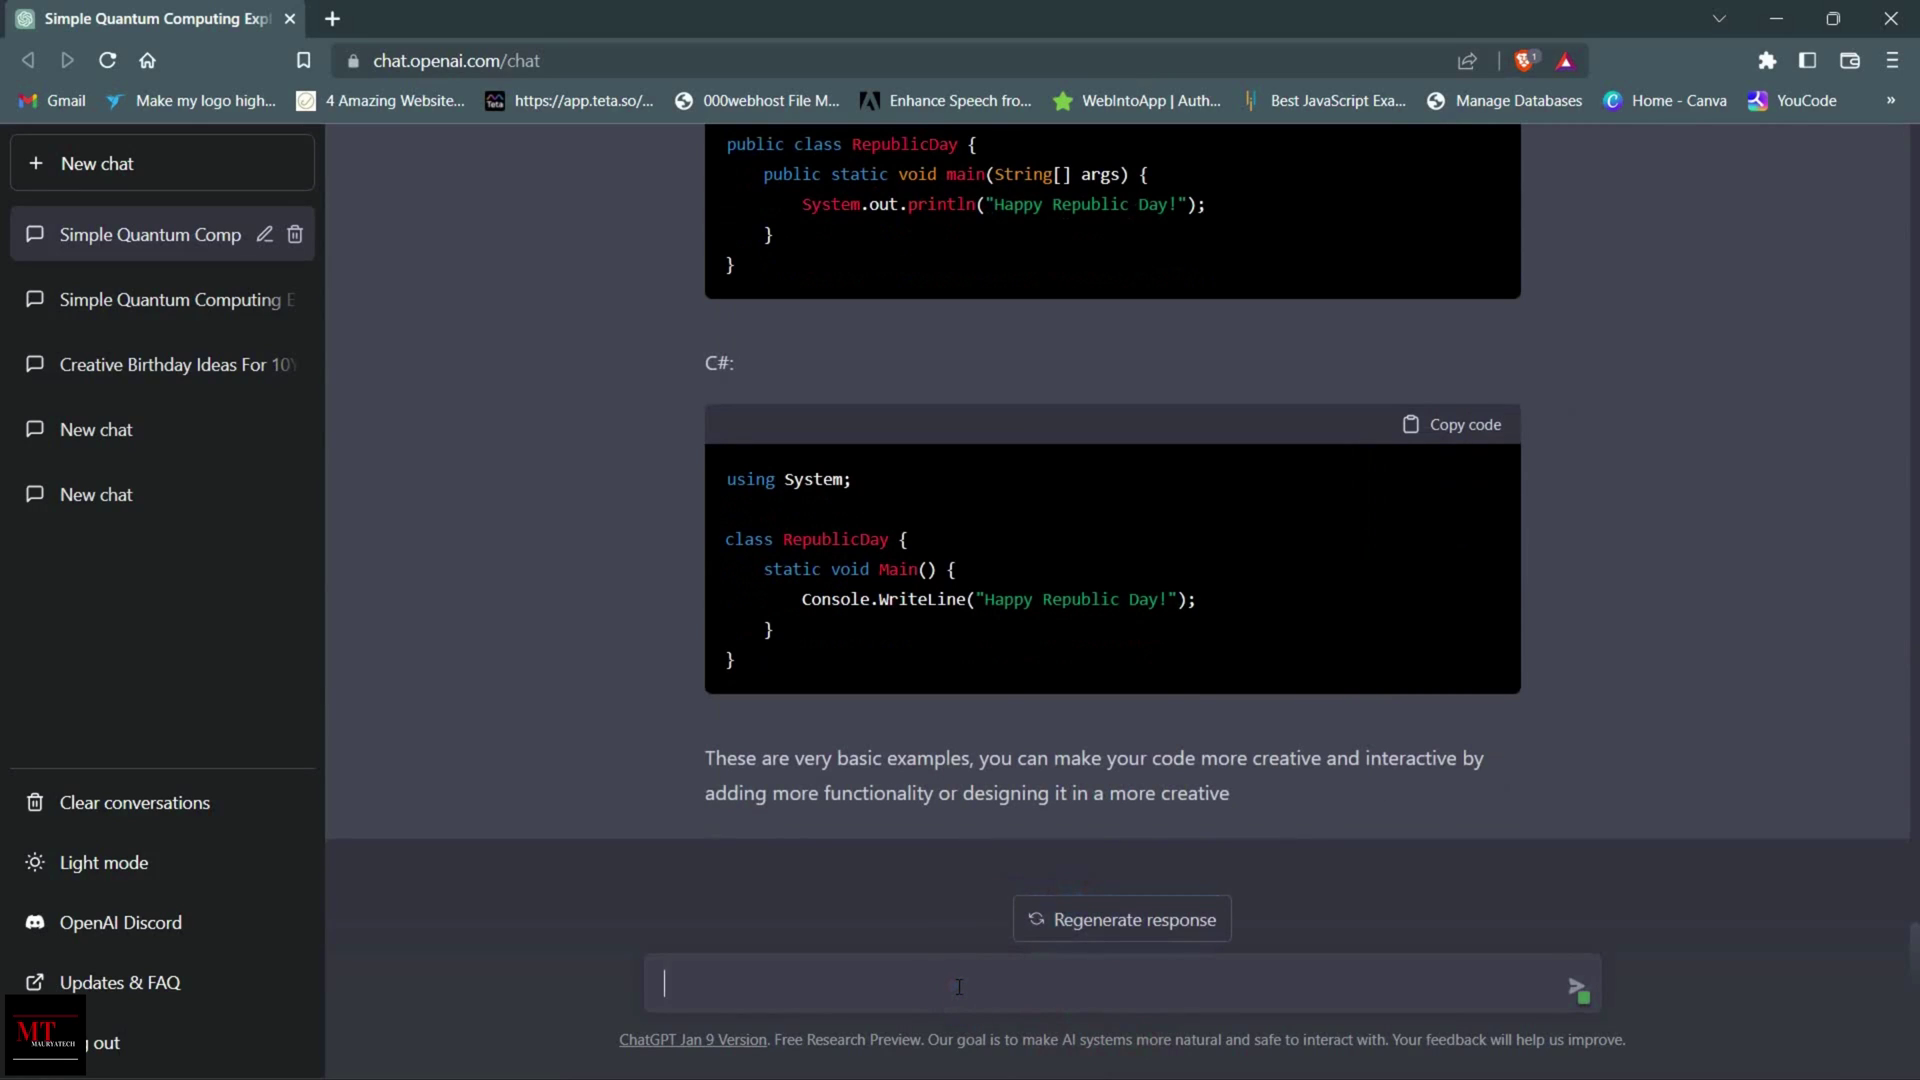
- Ask ChatGPT 'how to make a website'
text(how to make a websit)
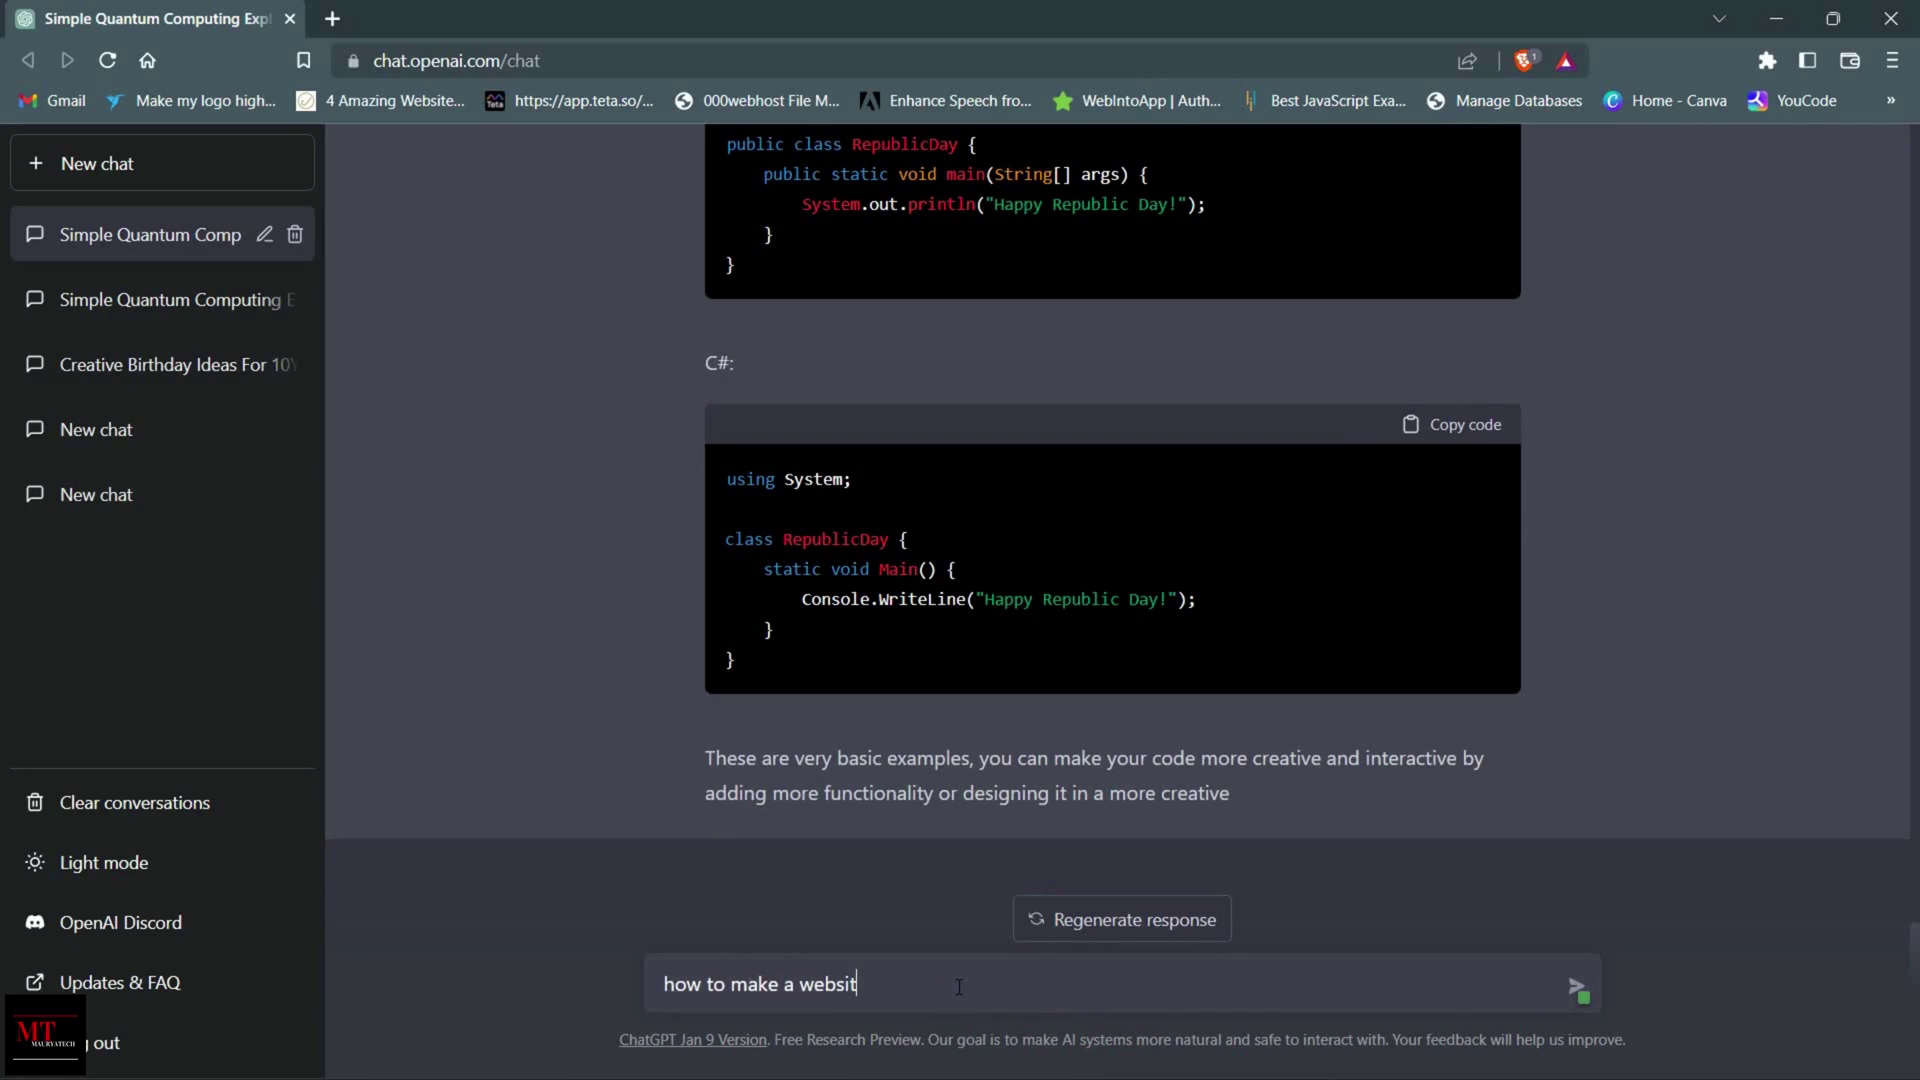
text(e)
key(Return)
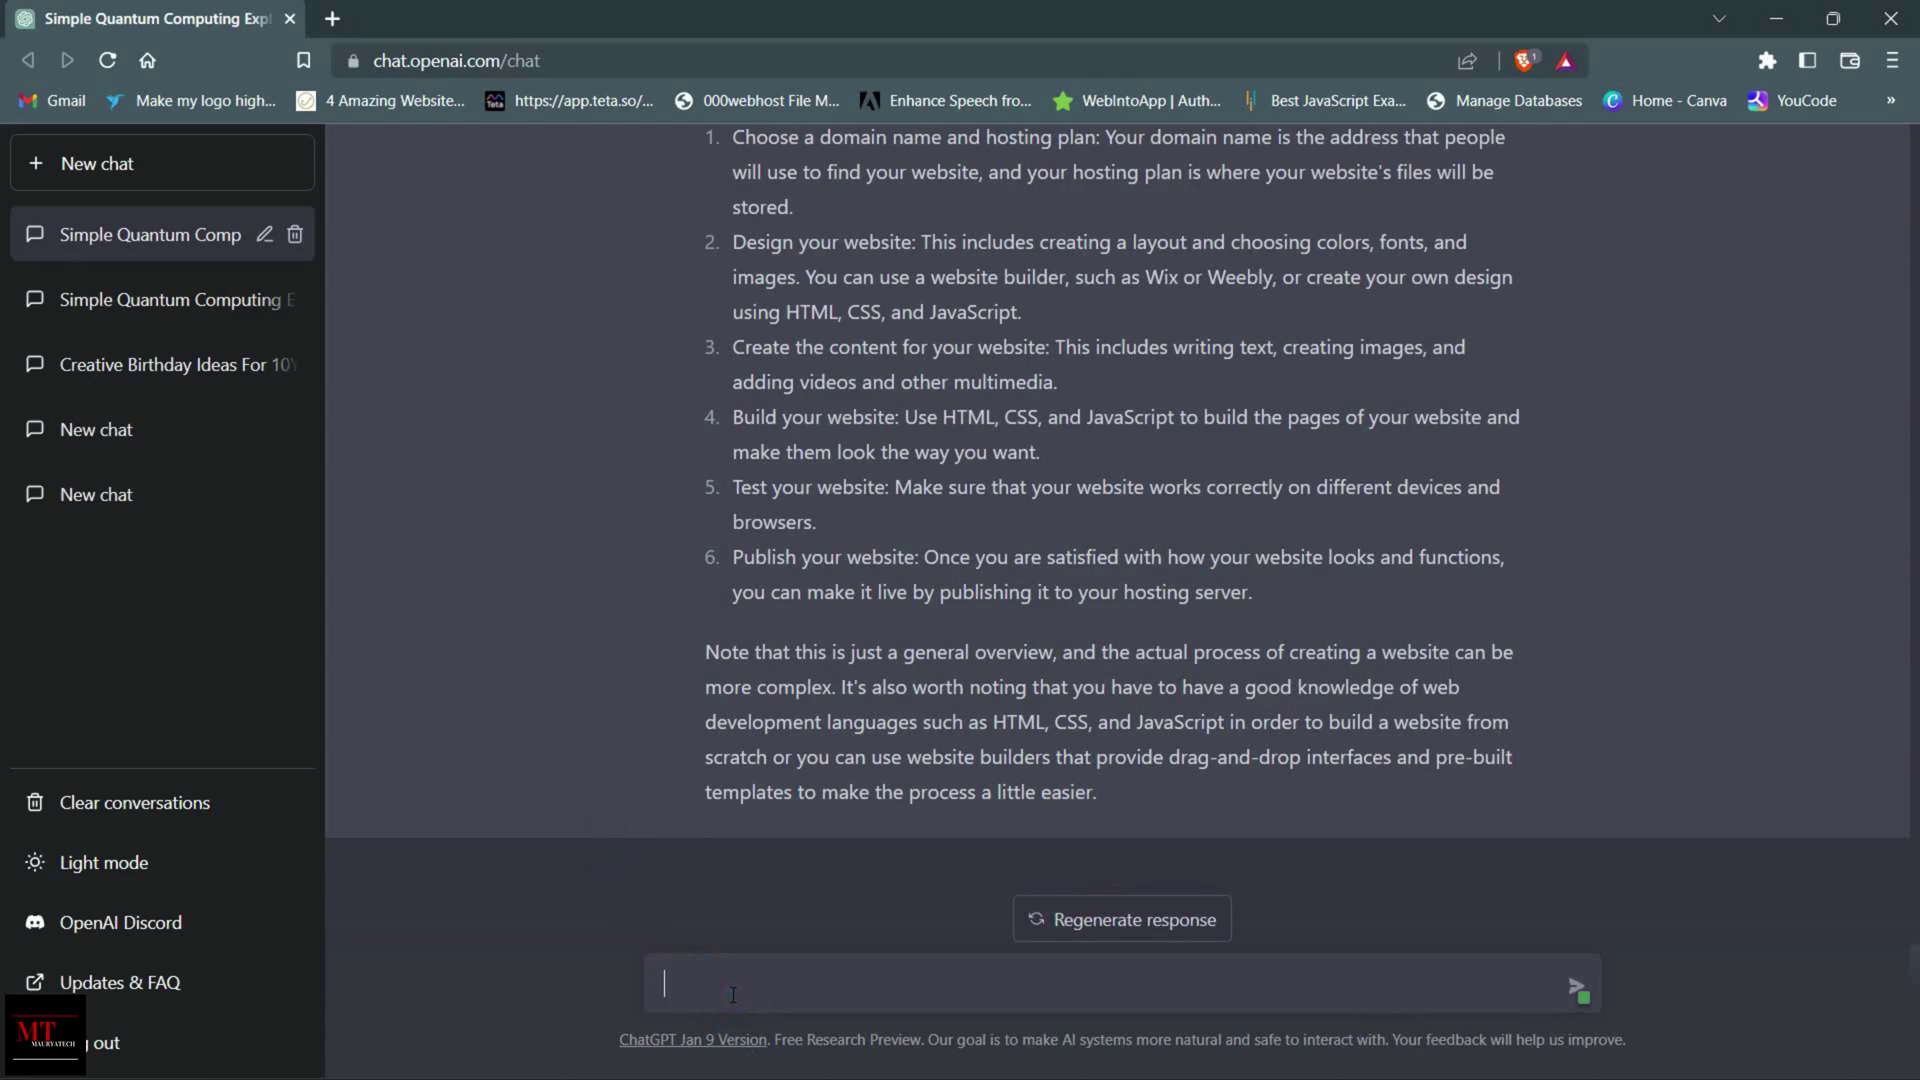
- Ask ChatGPT to 'write a song for me' and halt it as the second chorus begins
text(write a song for me)
key(Return)
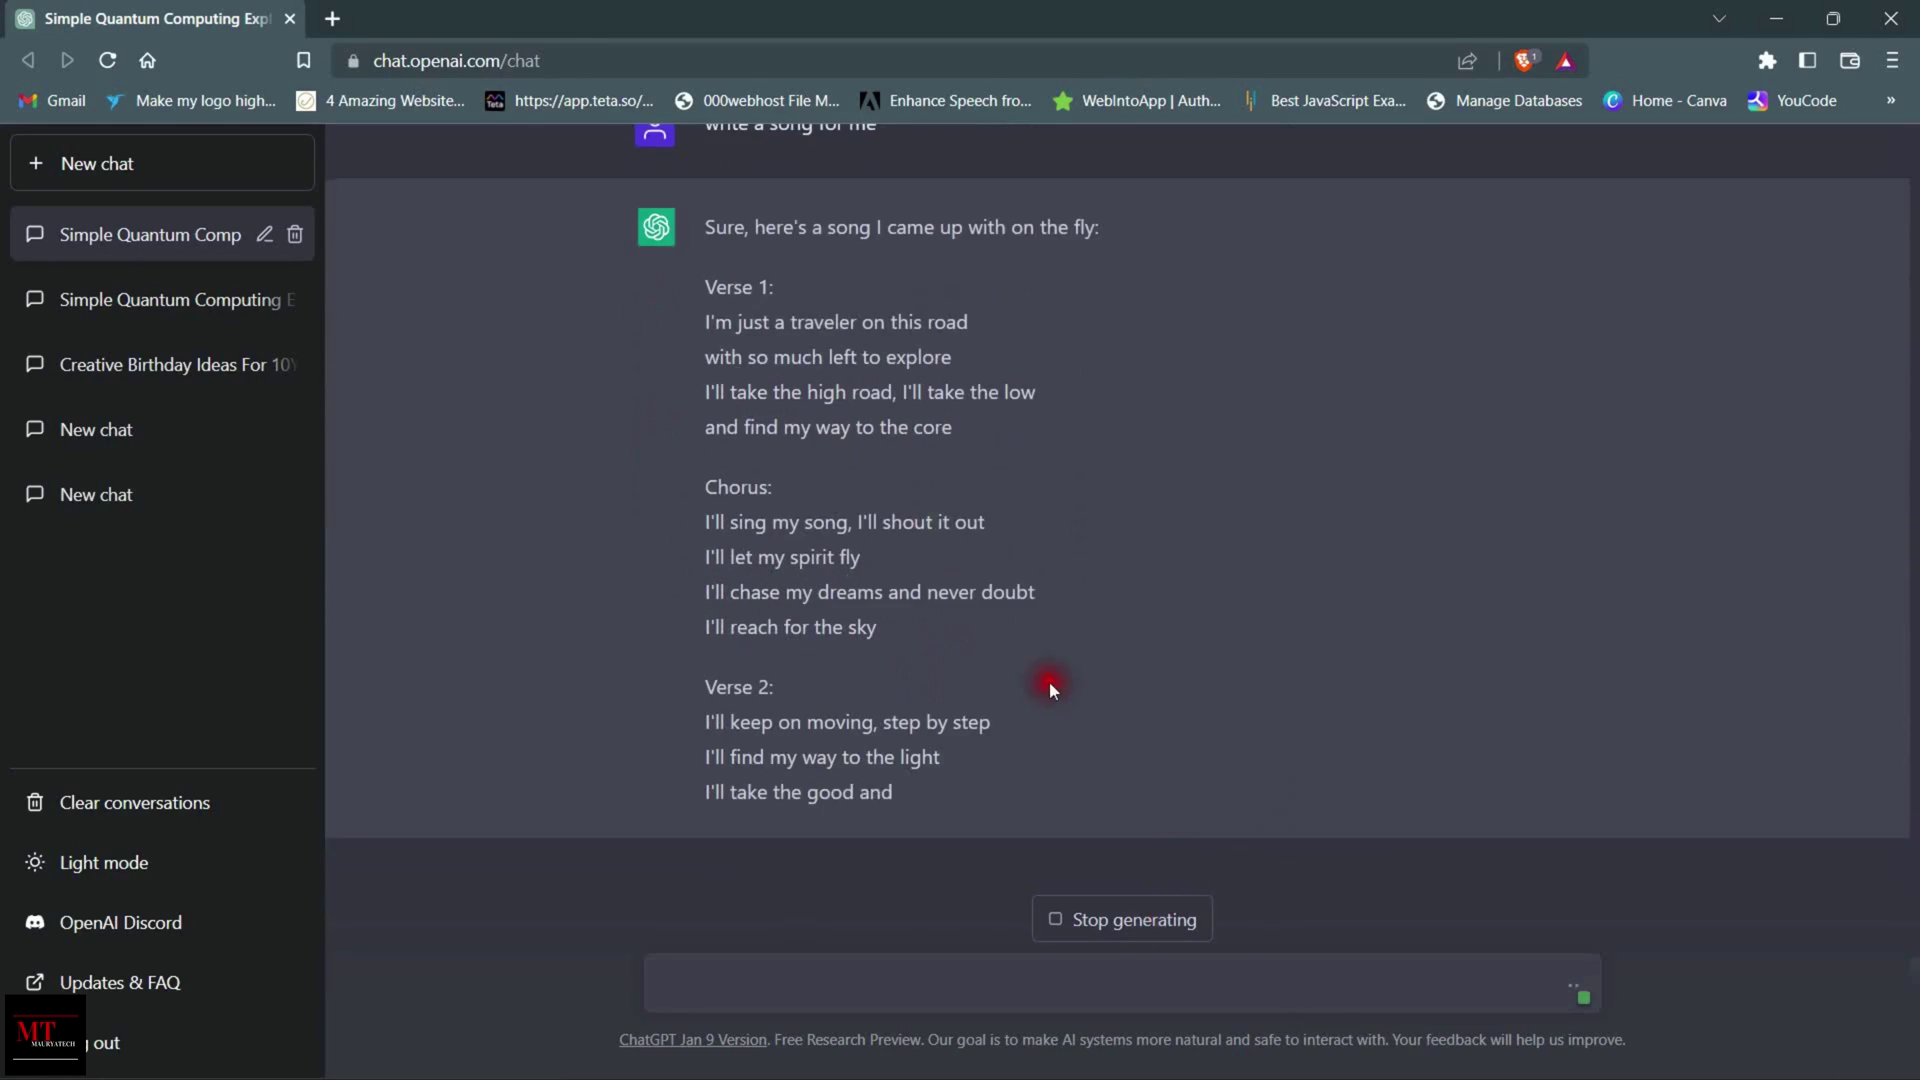
click(1098, 919)
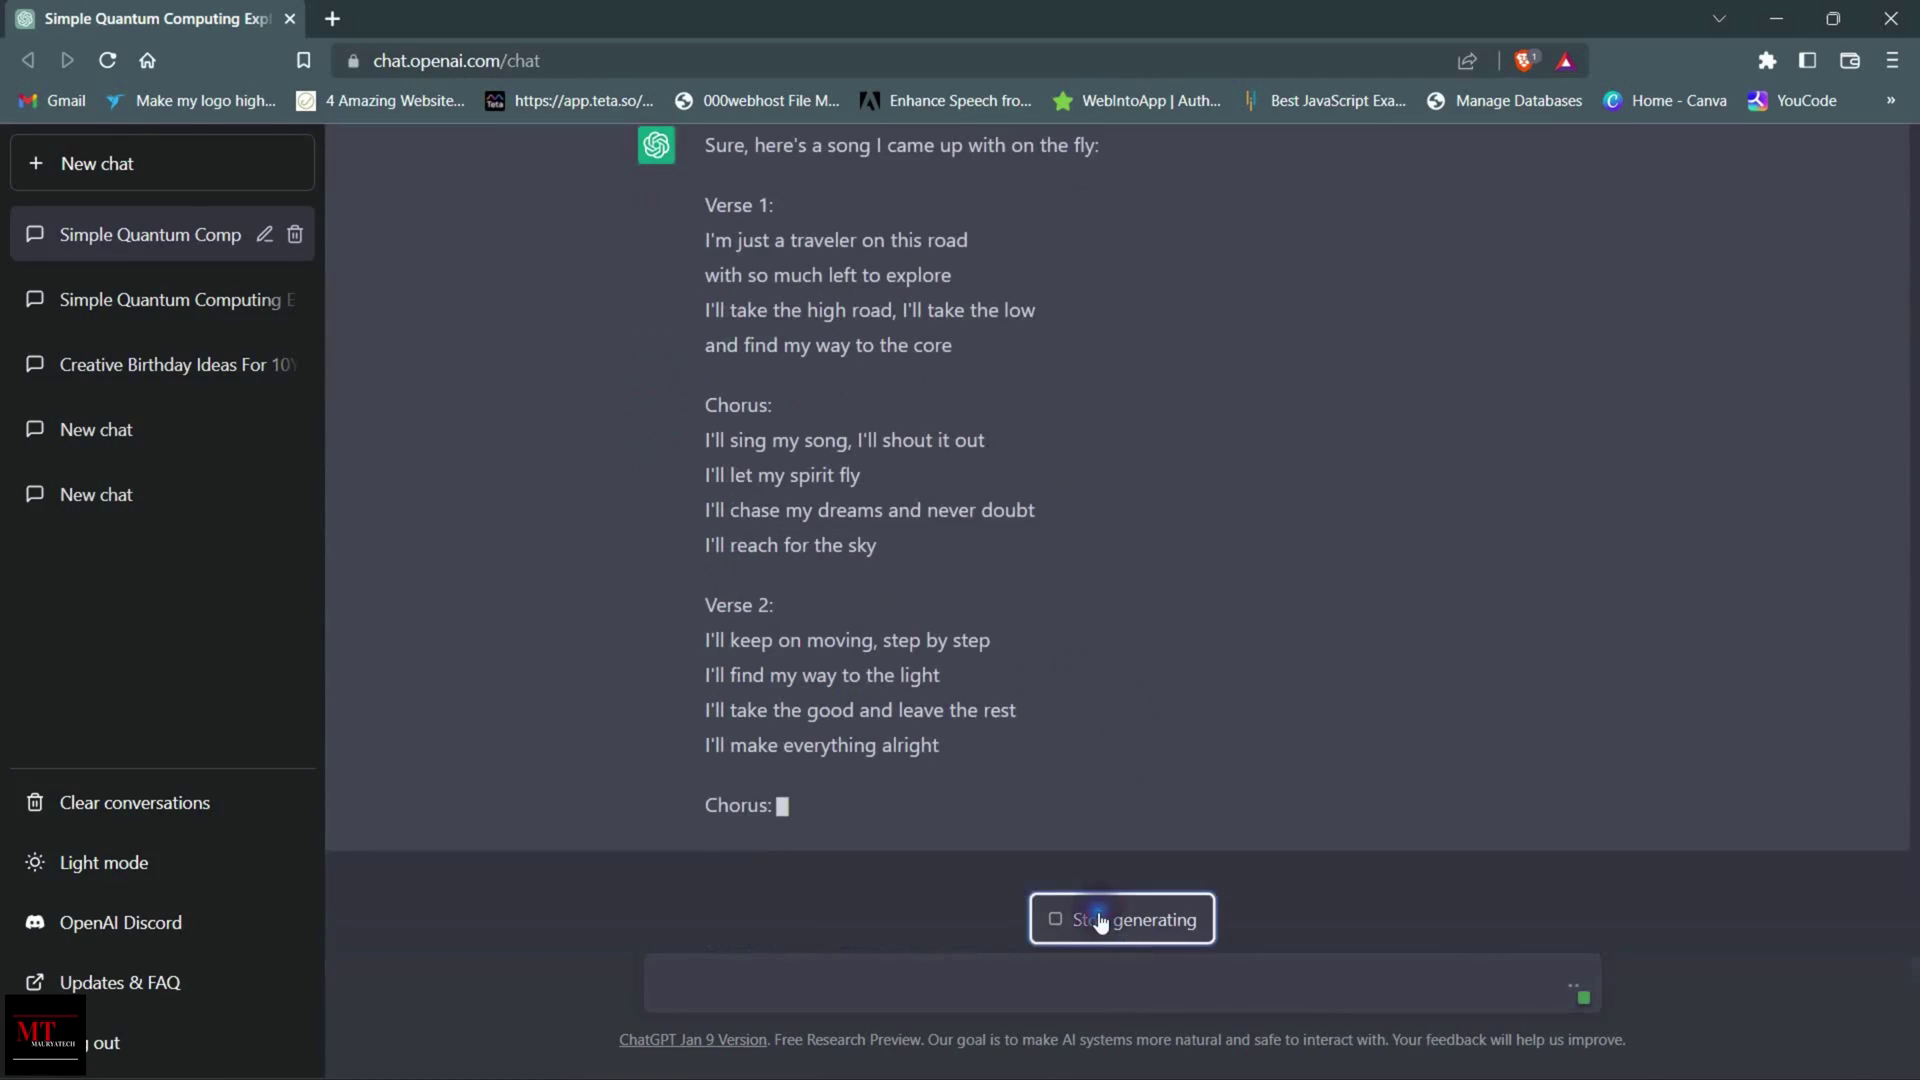